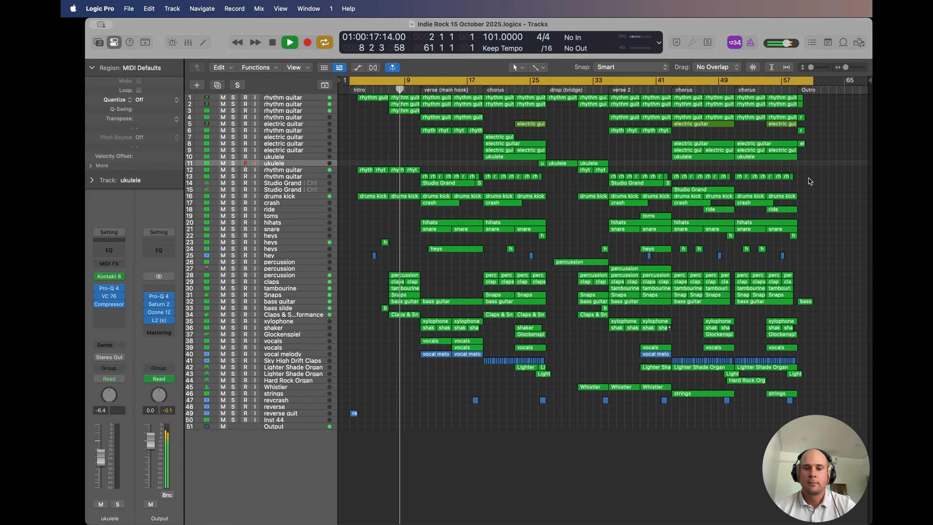
Step: Enlarge the track rows vertically while the song plays so the arrangement of all tracks can be examined
key("super+Down")
key("super+Down")
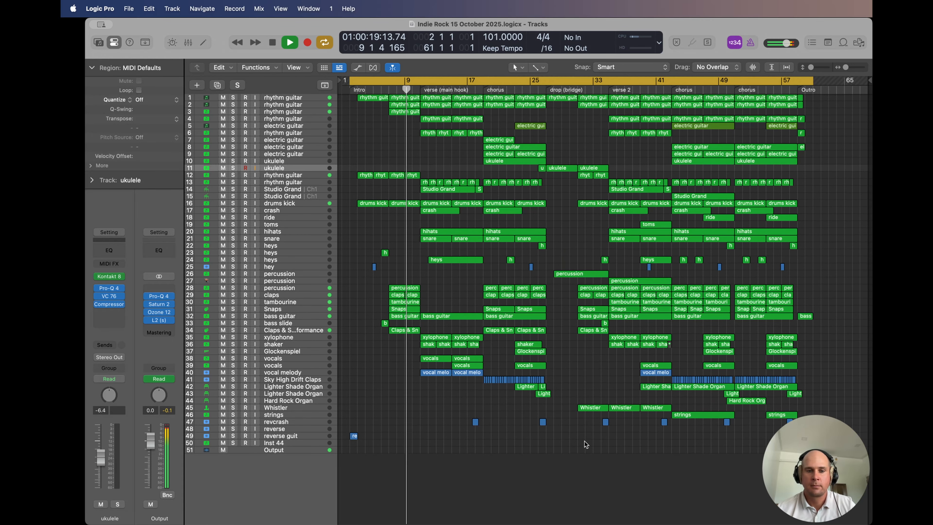
key("super+Down")
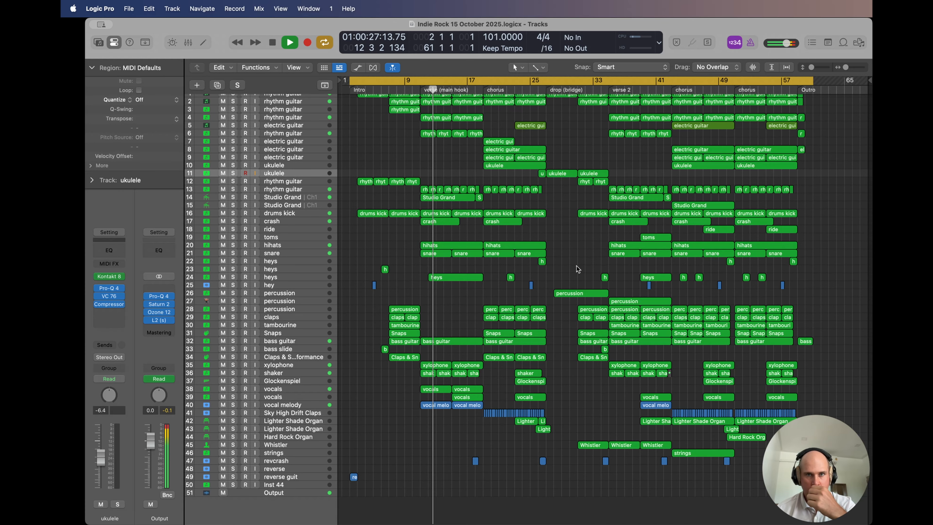
scroll(577, 268, "up", 1)
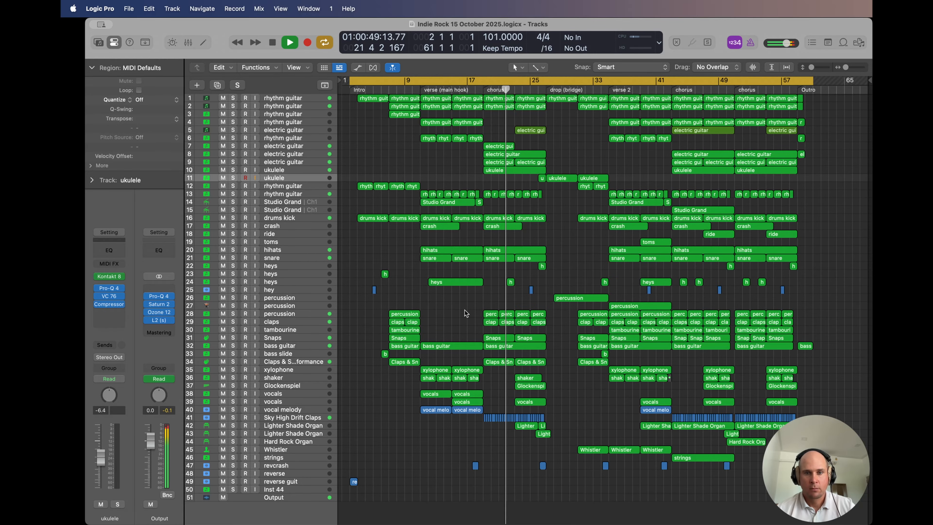
key("super+Down")
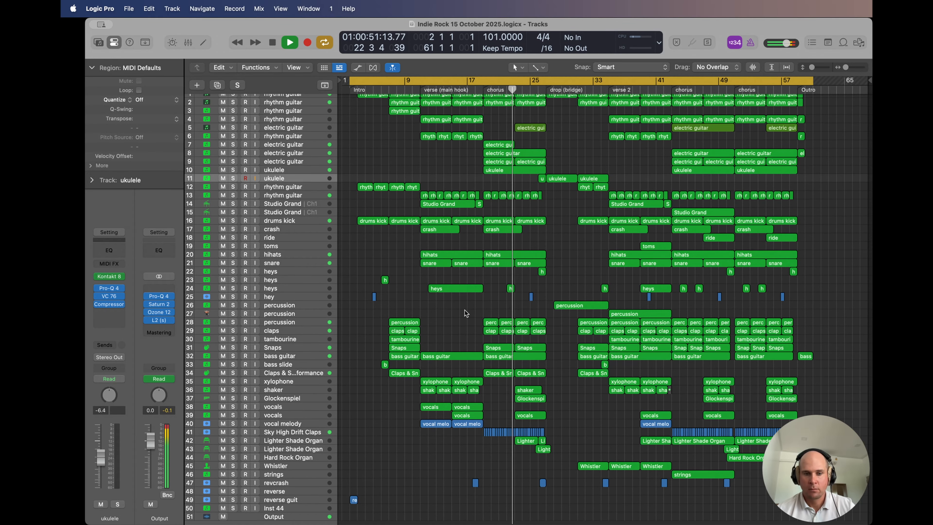
scroll(464, 310, "up", 1)
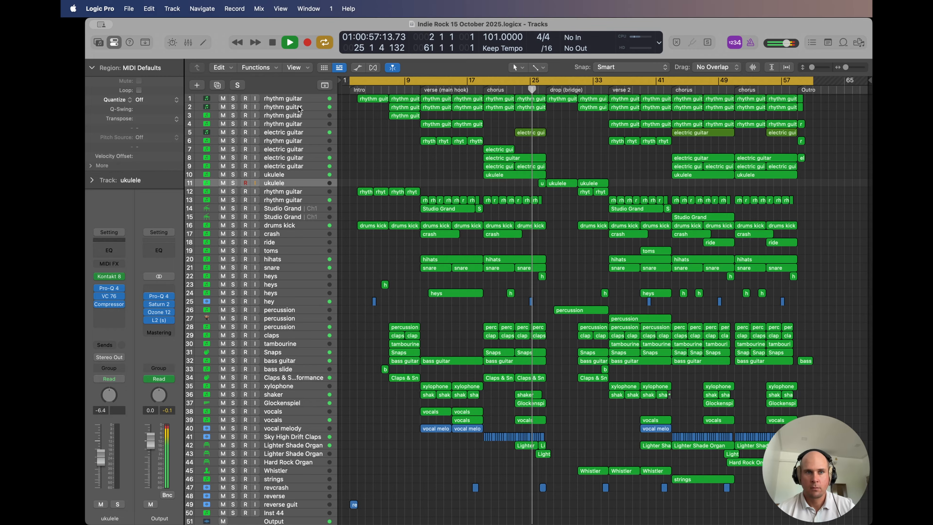
Step: Inspect the channel strips of the first rhythm guitar track and the Whistler track during playback, and stop at the song's end
left_click(281, 97)
left_click(371, 128)
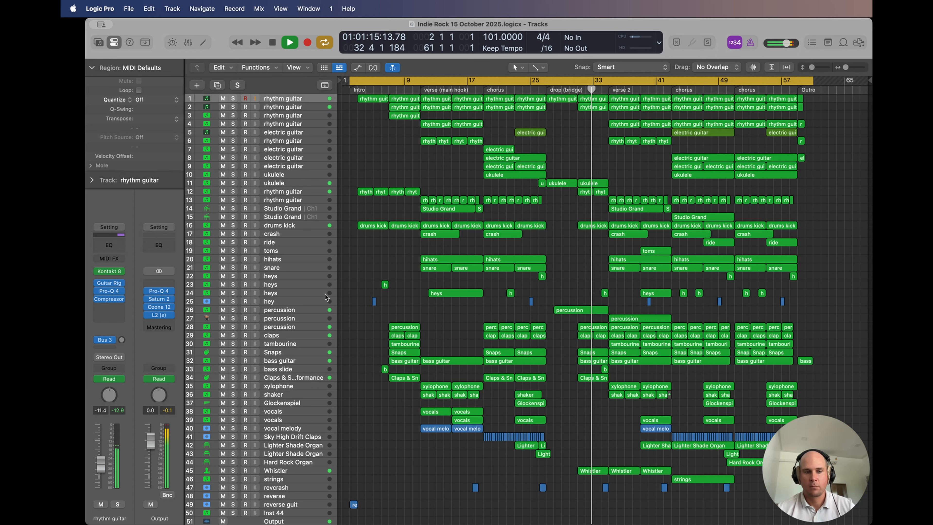
left_click(276, 471)
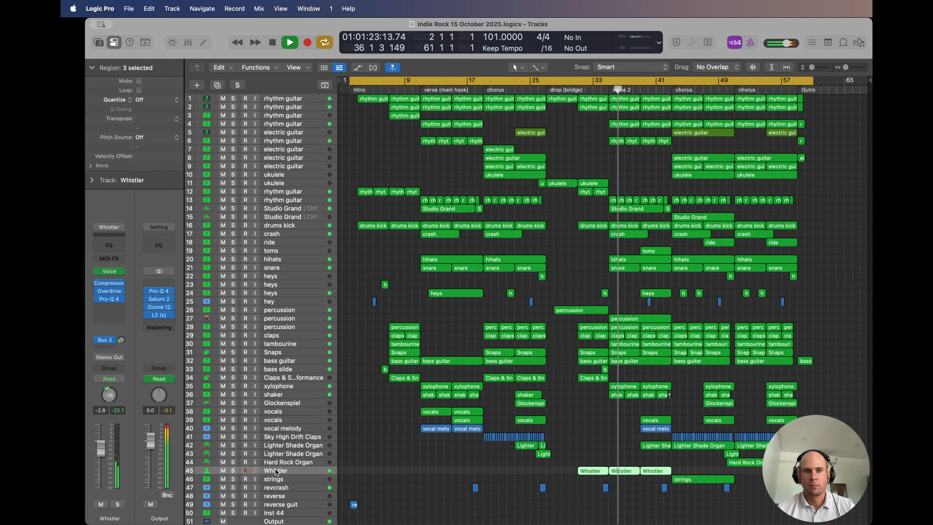
left_click(368, 267)
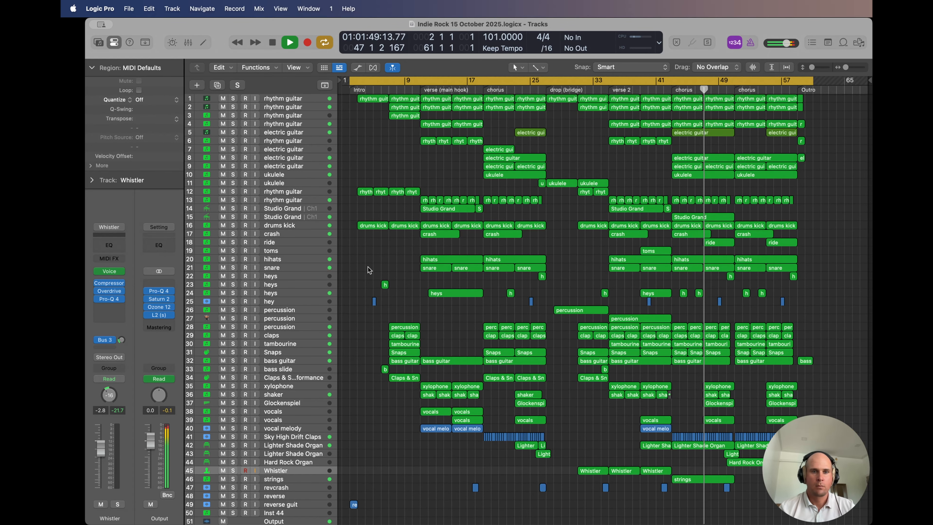
left_click(294, 97)
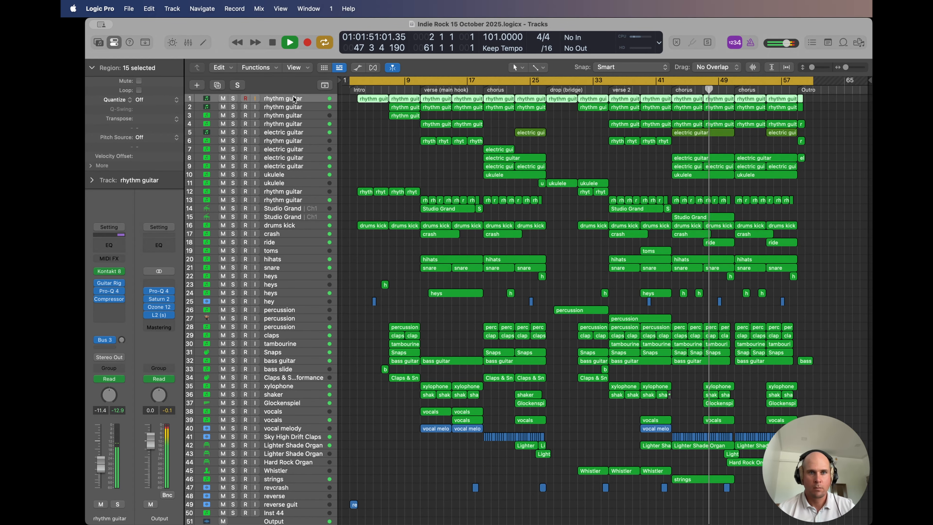
left_click(349, 134)
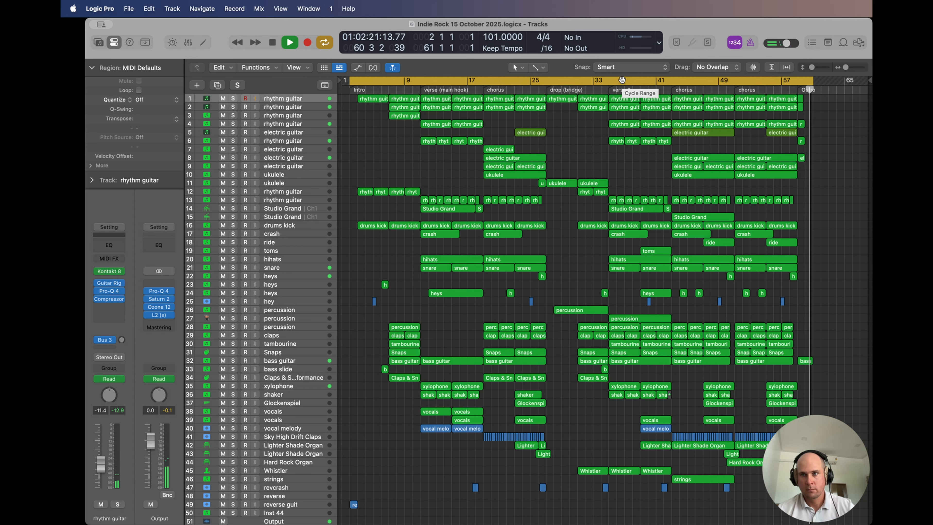
key("space")
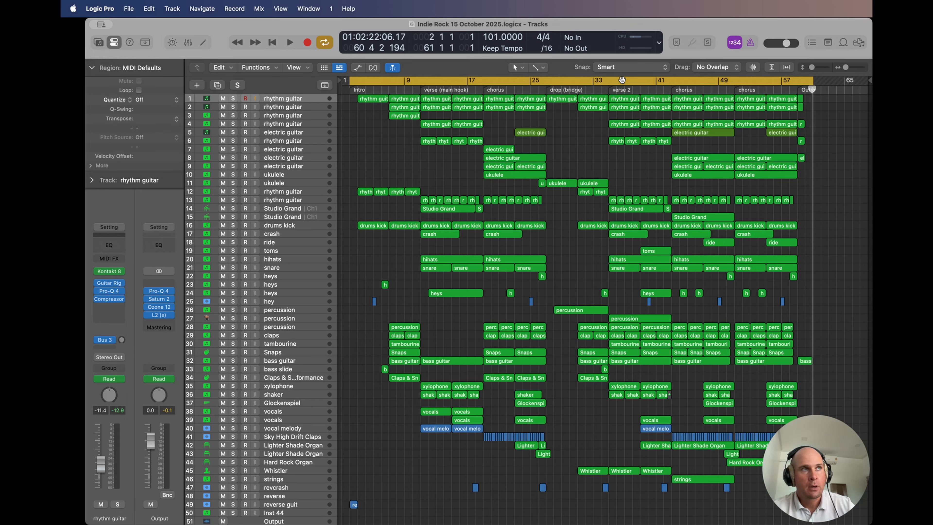
Step: Step the playhead through the section starts: drop (bridge) at bar 27, verse 2 at 35, and the choruses at 43 and 51
key("space")
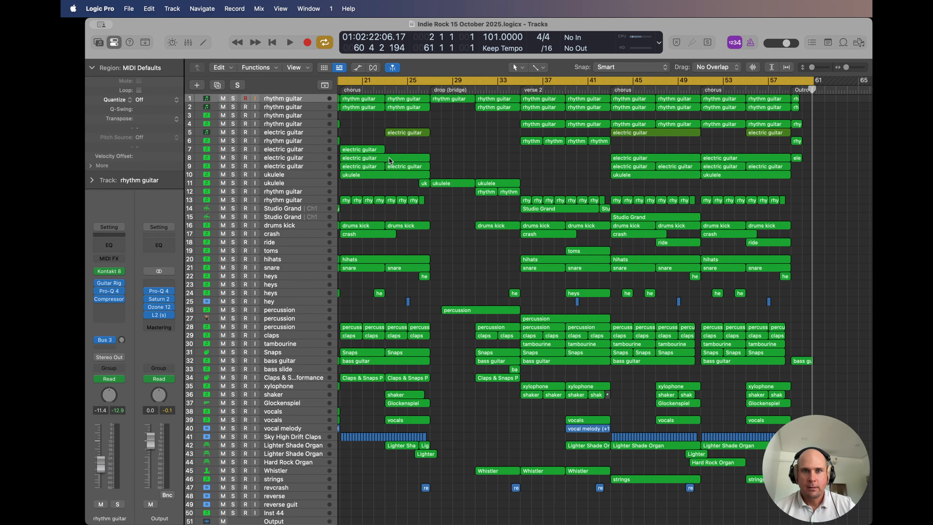
key("super+Right")
key("super+Left")
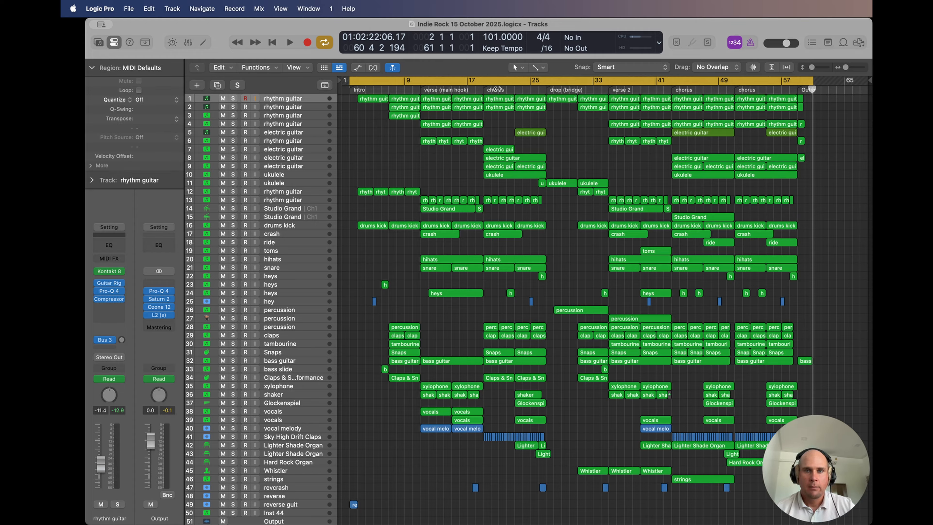
left_click(545, 90)
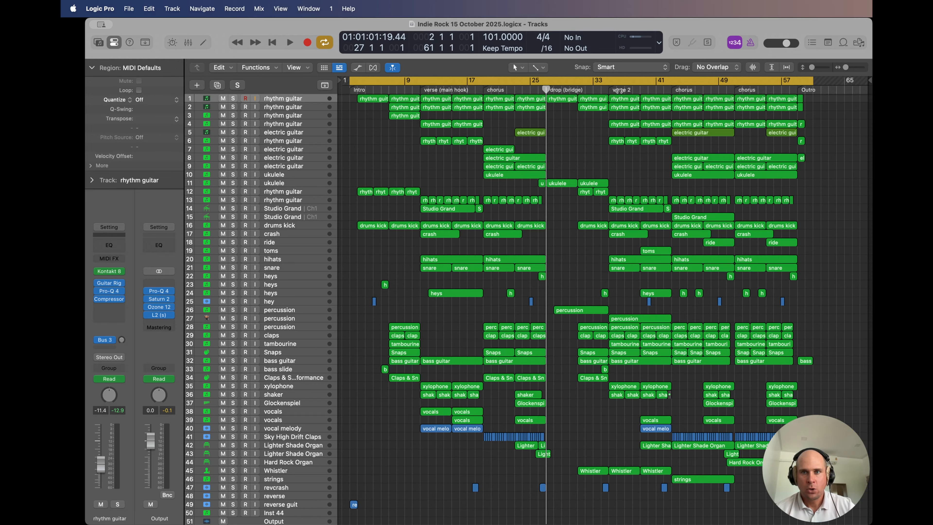
left_click(608, 90)
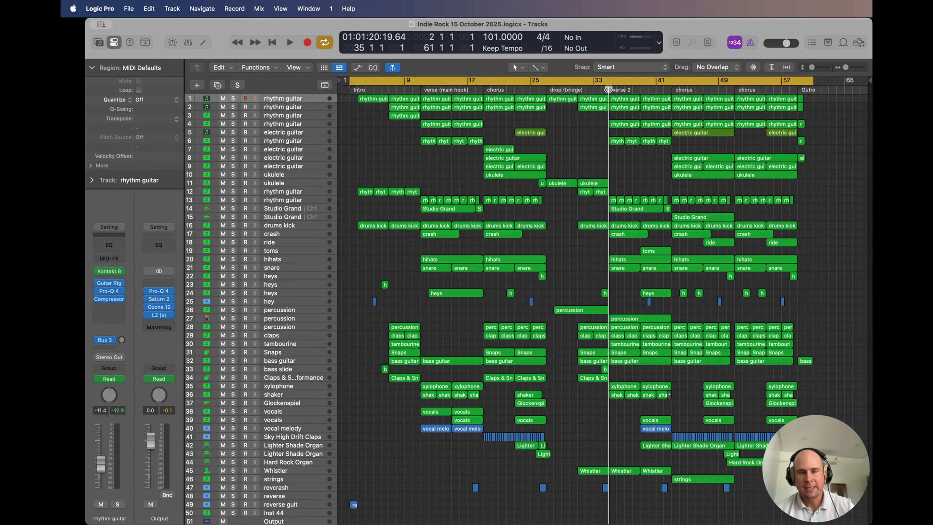
left_click(671, 90)
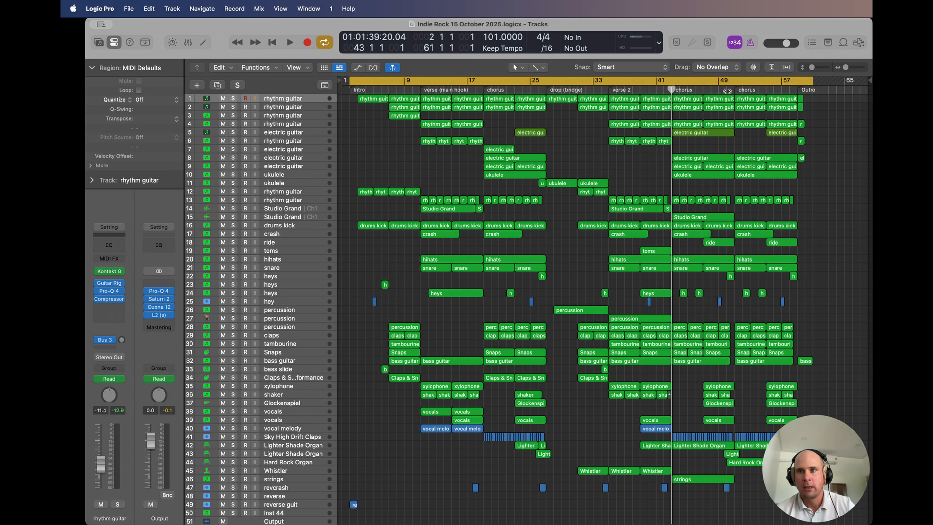
left_click(739, 89)
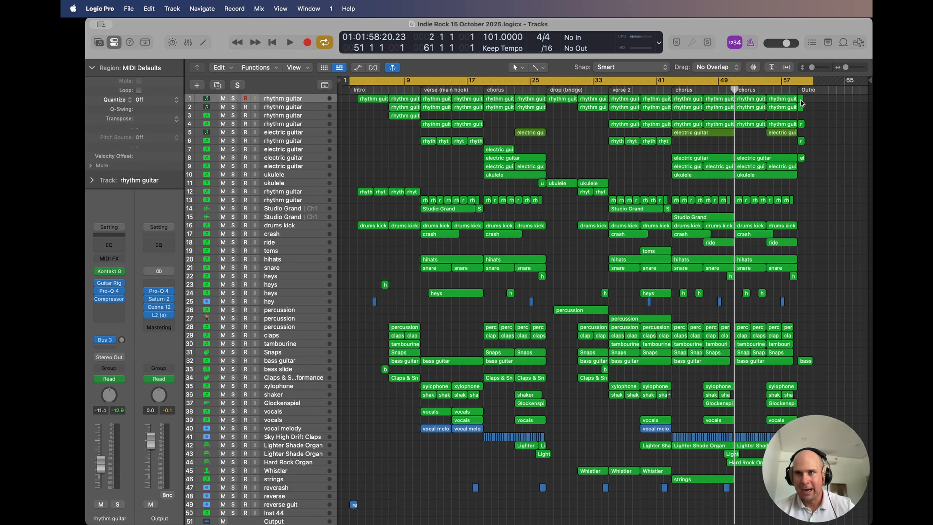
Step: Turn off the cycle range and briefly play the Outro from bar 59
left_click(801, 78)
left_click(796, 91)
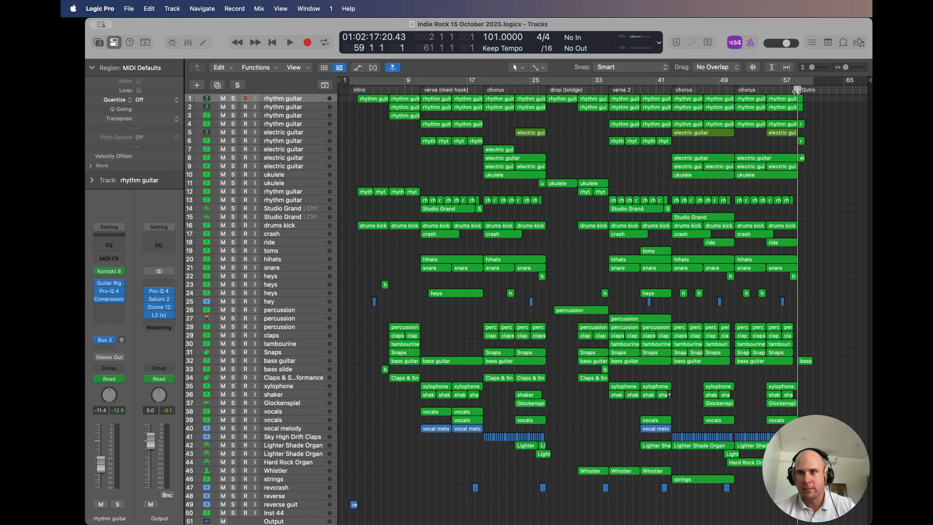
key("space")
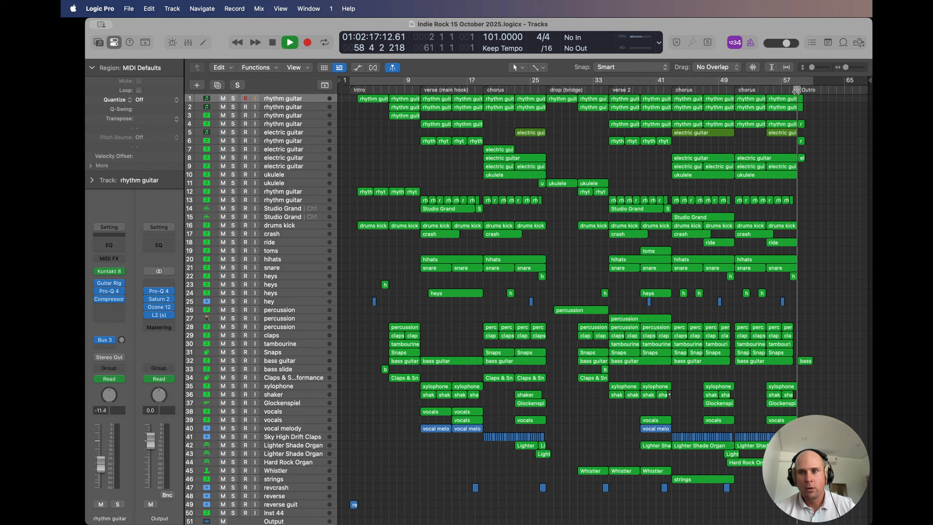
key("space")
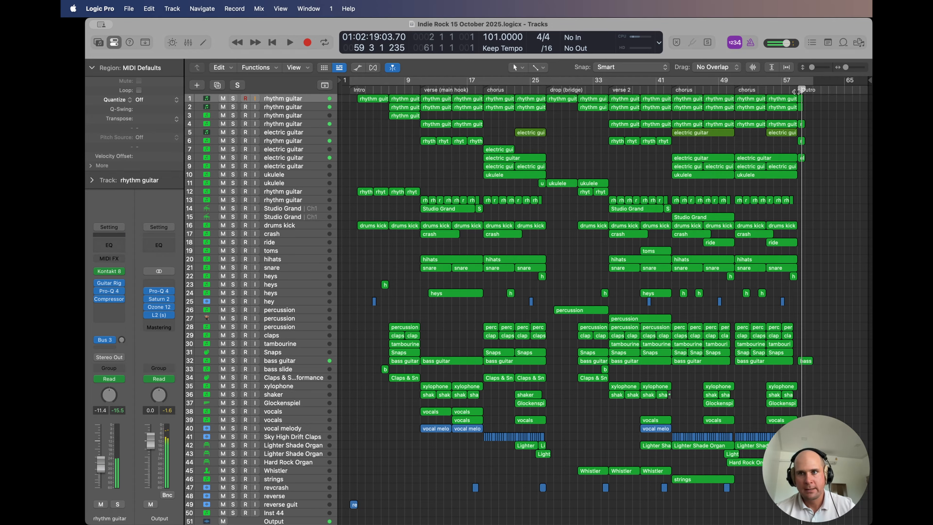
Step: Examine the final chorus from bar 51 and play its ending into the Outro
key("super+Right")
key("super+Right")
key("super+Right")
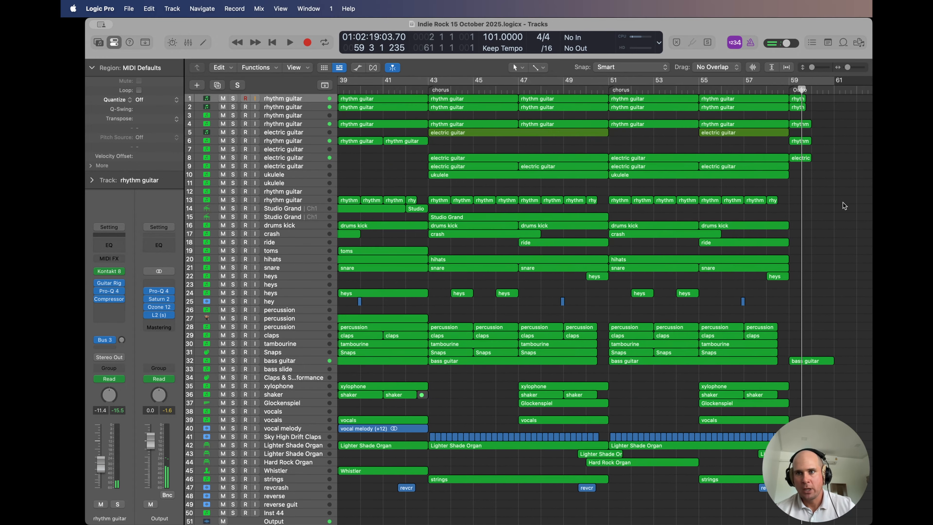
scroll(843, 203, "right", 2)
left_click(571, 89)
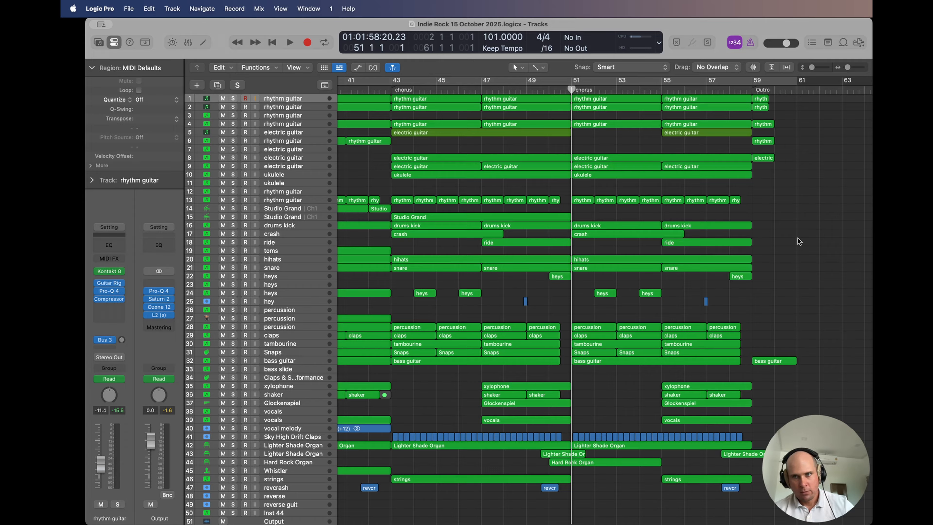
left_click(724, 90)
key("space")
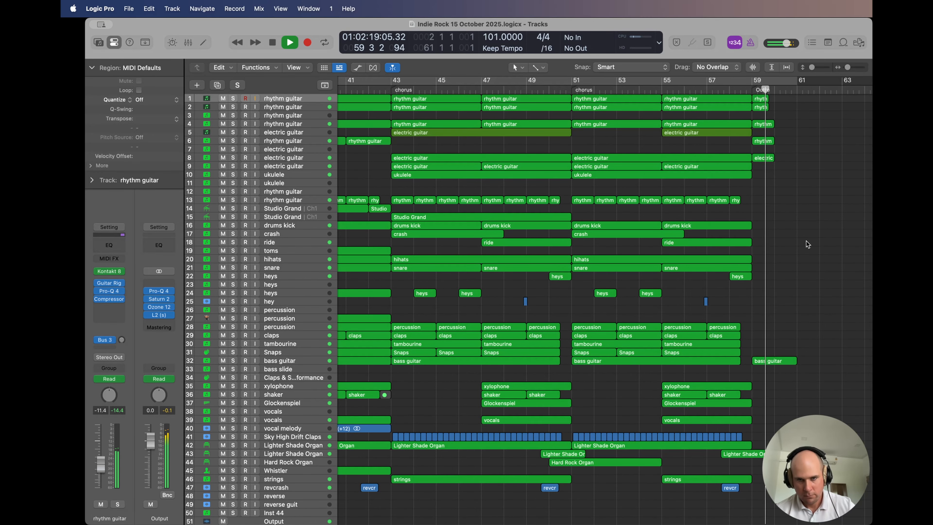
key("space")
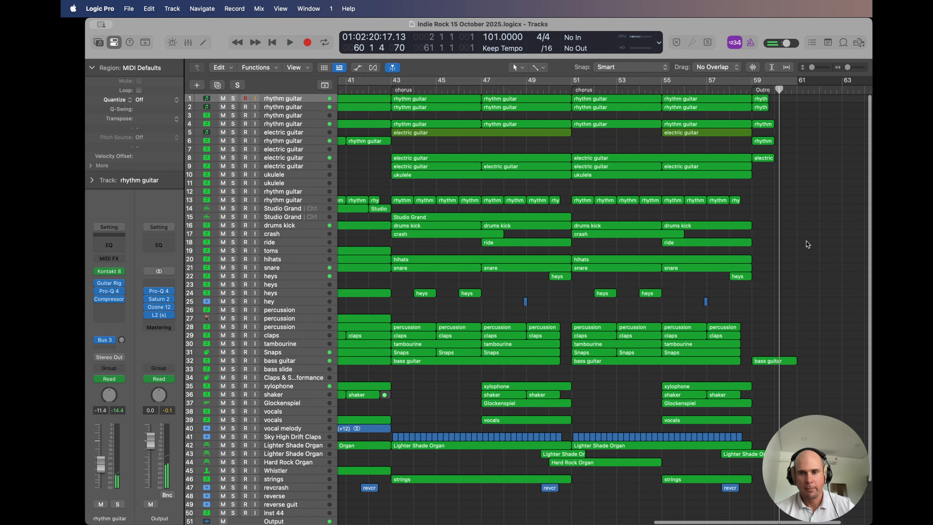
Step: Place the playhead at bar 27, where the drop (bridge) starts, and examine the arrangement around that section
scroll(806, 241, "left", 10)
scroll(806, 241, "down", 10)
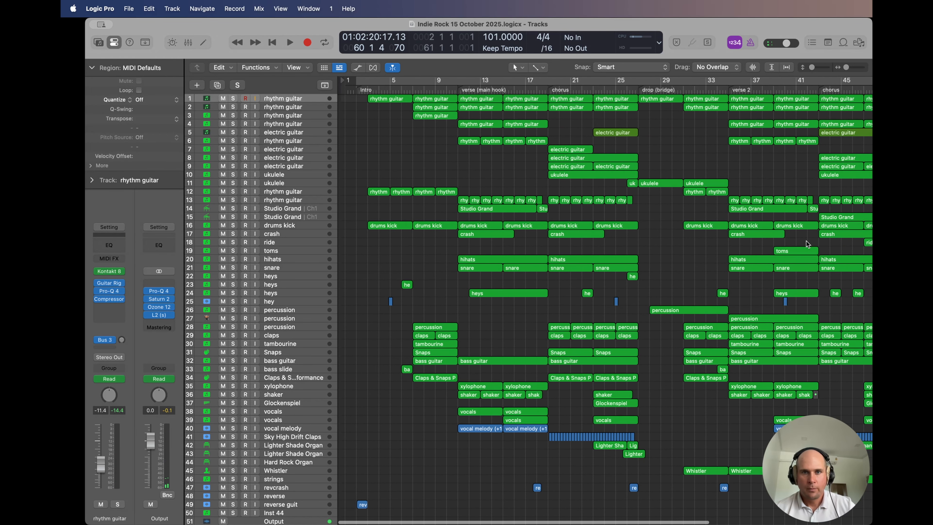
scroll(690, 145, "down", 5)
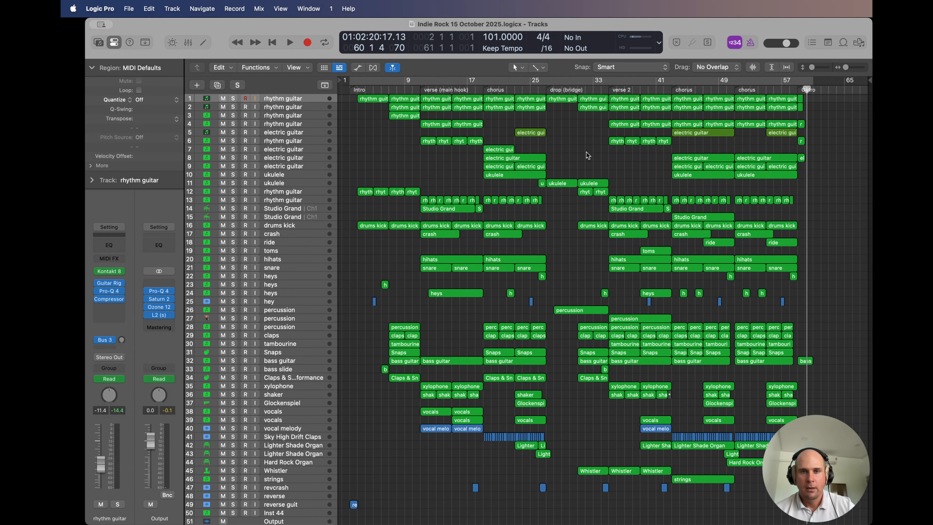
left_click(547, 90)
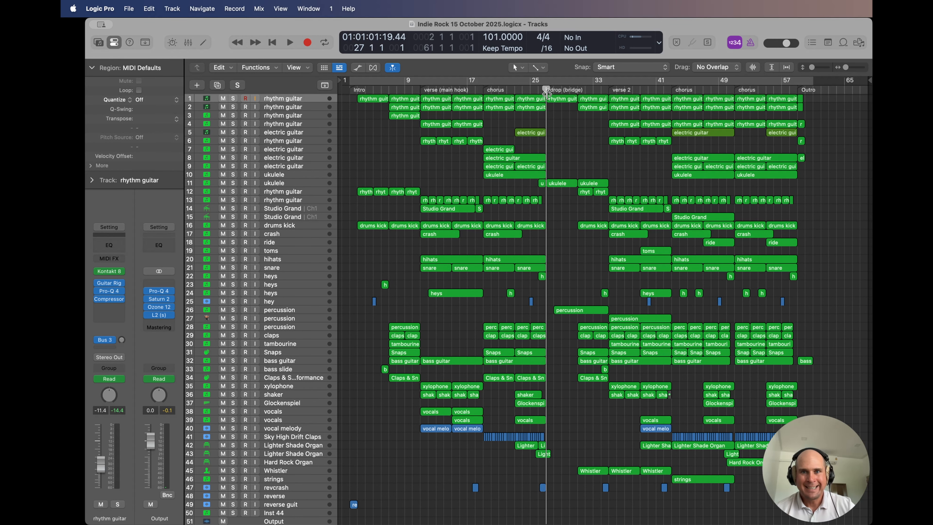
key("super+Right")
key("super+Right")
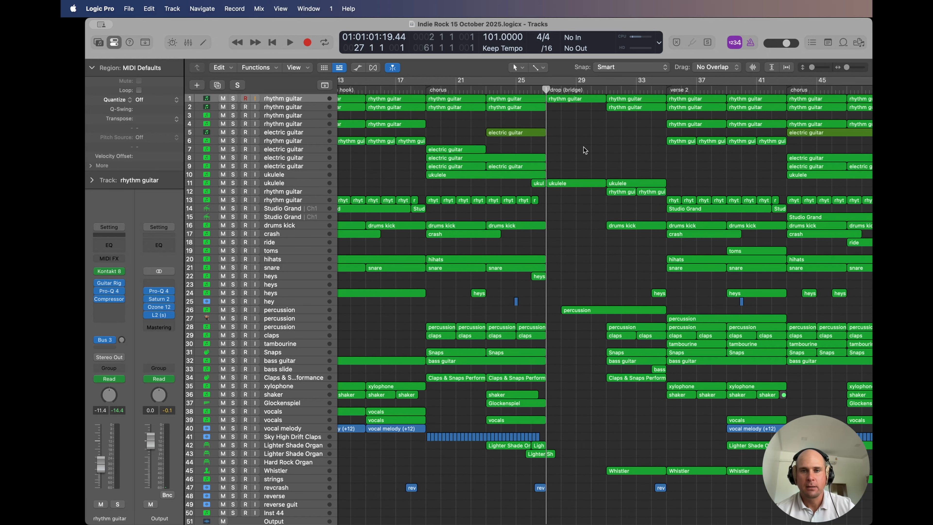
scroll(585, 150, "left", 2)
scroll(585, 150, "left", 5)
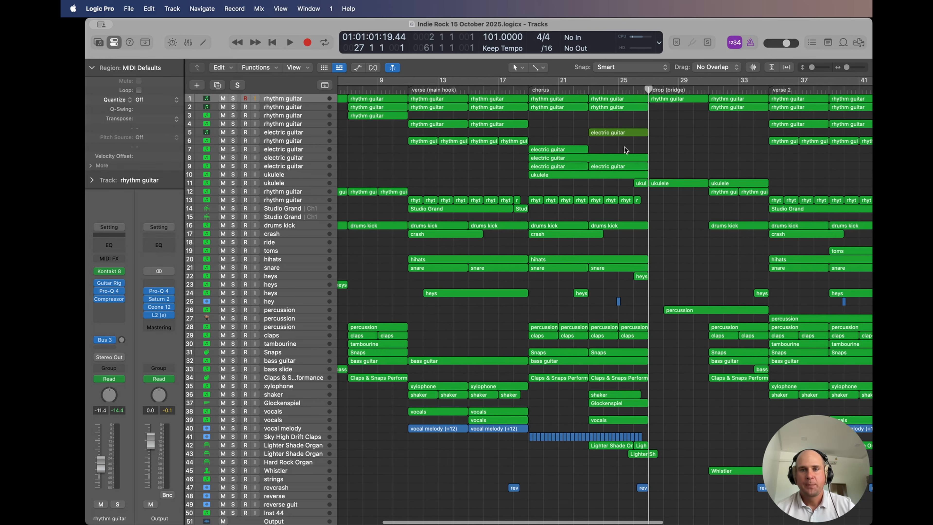
key("super+Left")
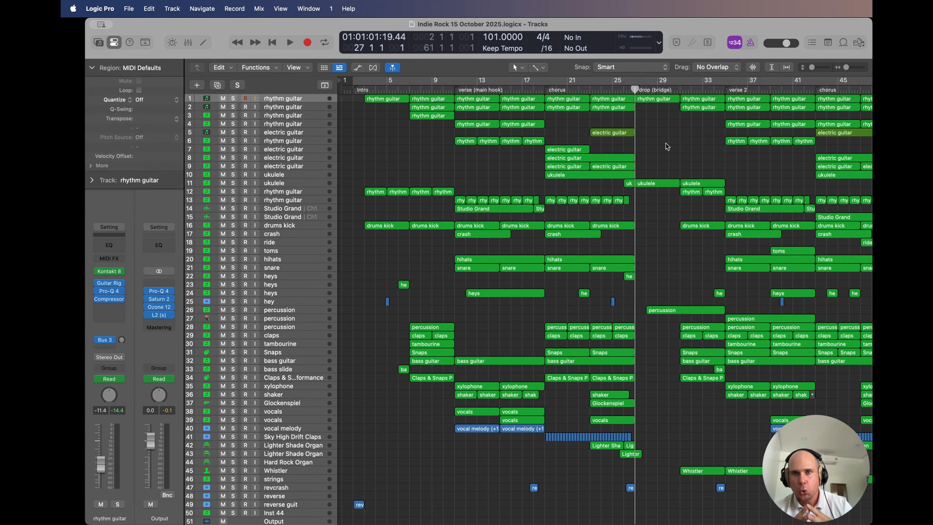
scroll(666, 147, "right", 3)
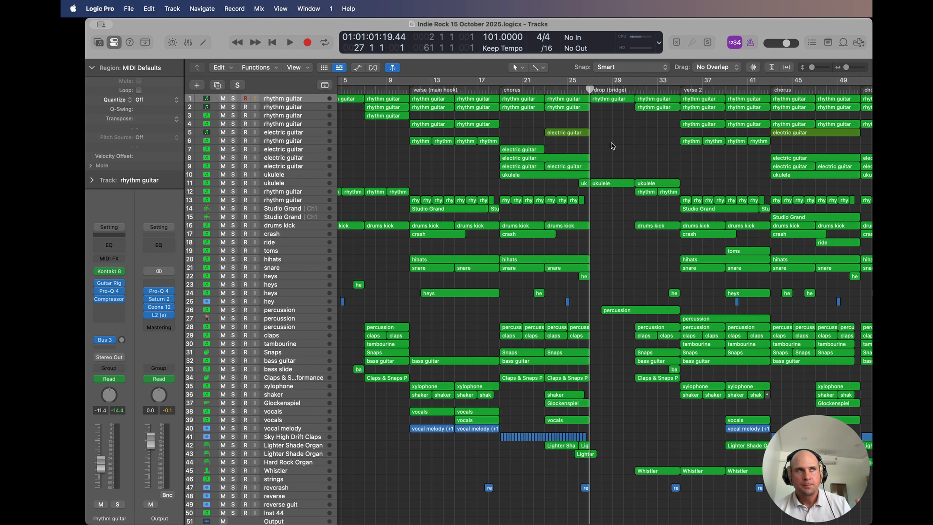
scroll(515, 155, "left", 3)
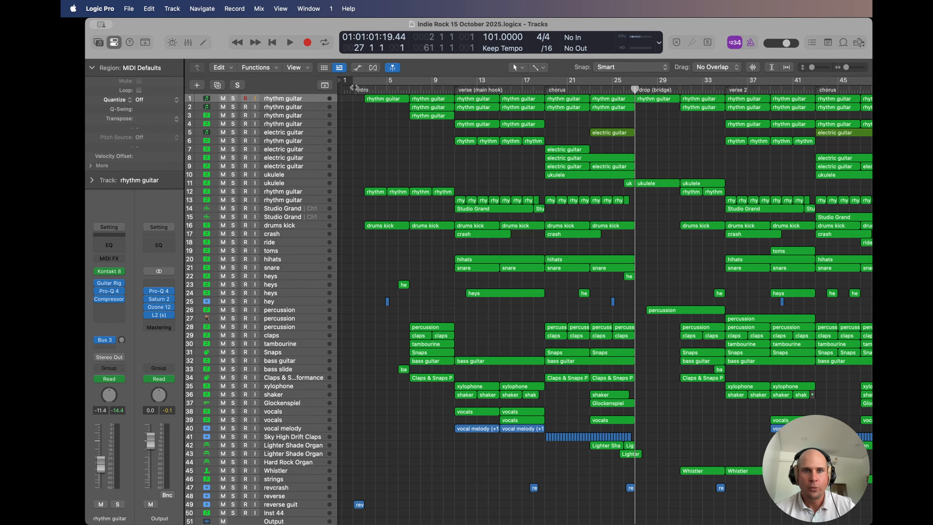
Step: Play the song from bar 2 and solo the first rhythm guitar track
left_click(353, 87)
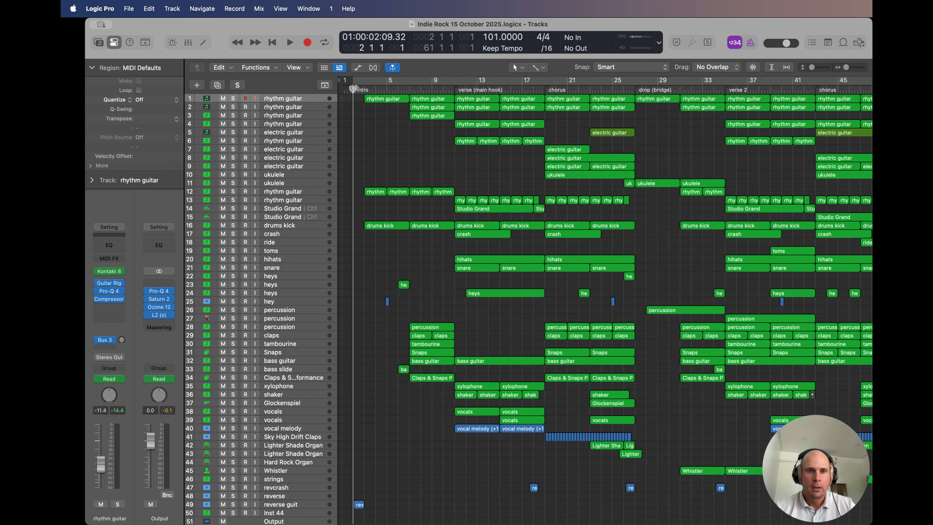
key("space")
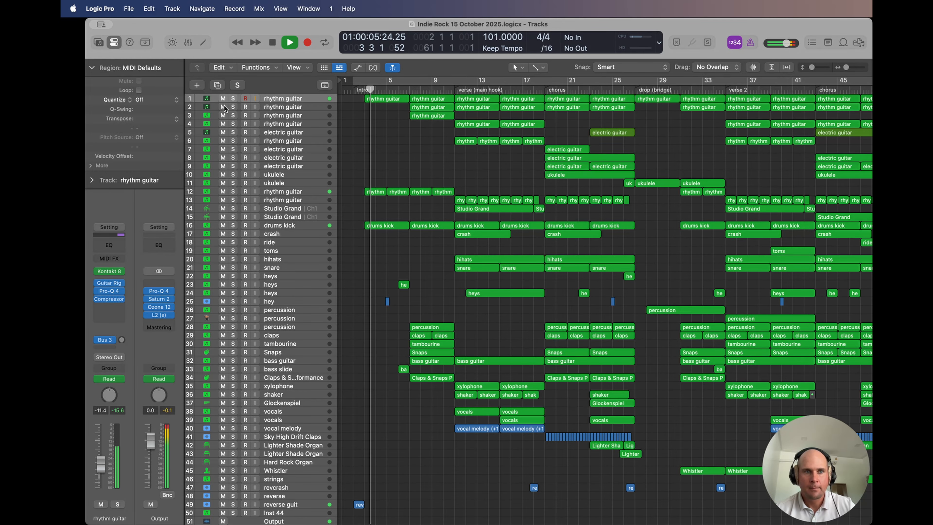
left_click(234, 98)
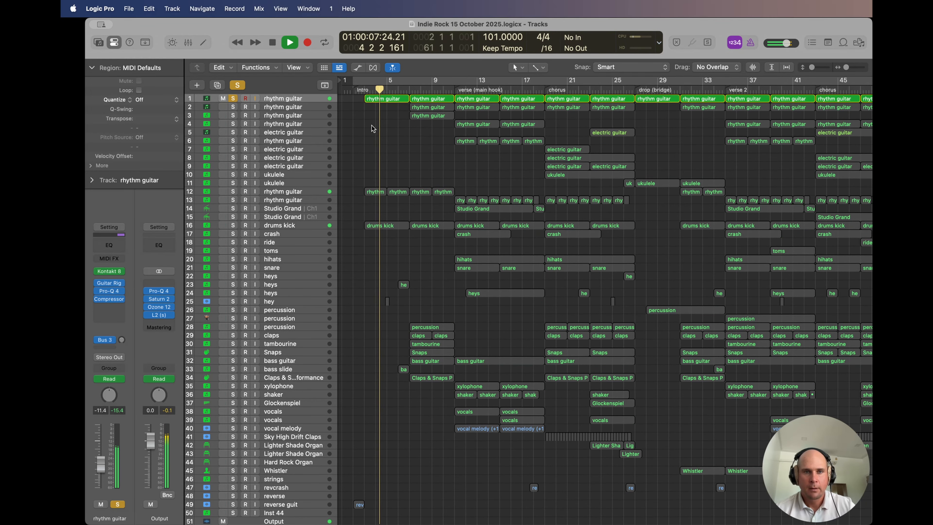
Step: Unsolo the first rhythm guitar track and play the full arrangement from bar 3
left_click(233, 98)
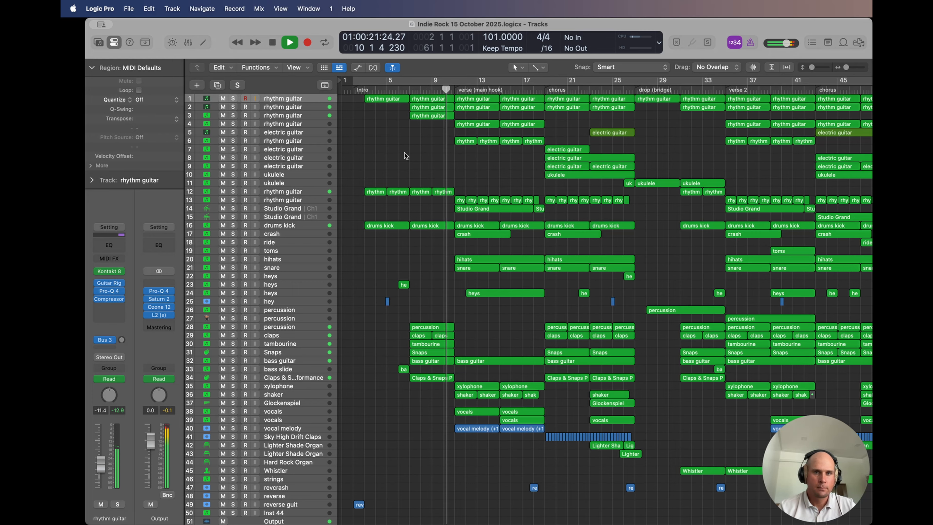
key("space")
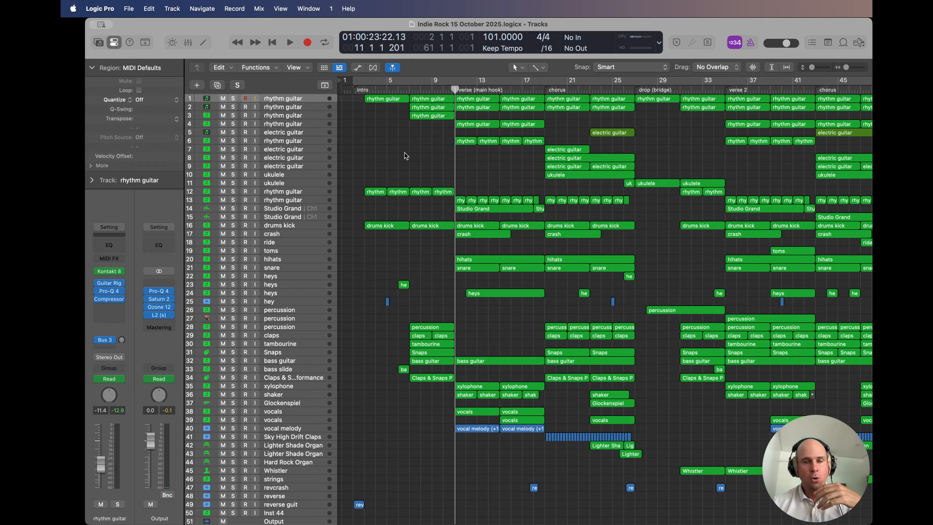
left_click(364, 88)
key("space")
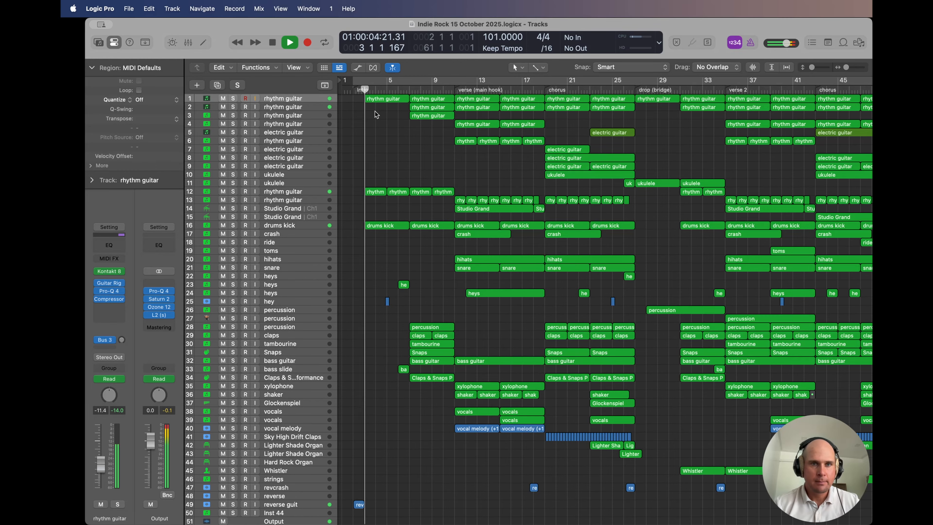
Step: Open the first rhythm guitar track's Intro region in the Piano Roll and examine its notes across bars 3 to 7
double_click(381, 98)
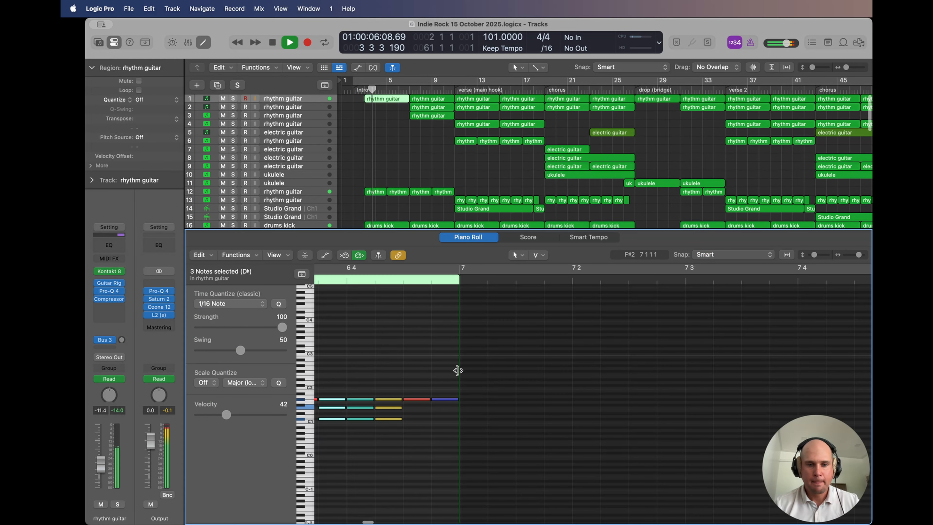
left_click(405, 379)
scroll(404, 378, "left", 10)
scroll(404, 379, "left", 4)
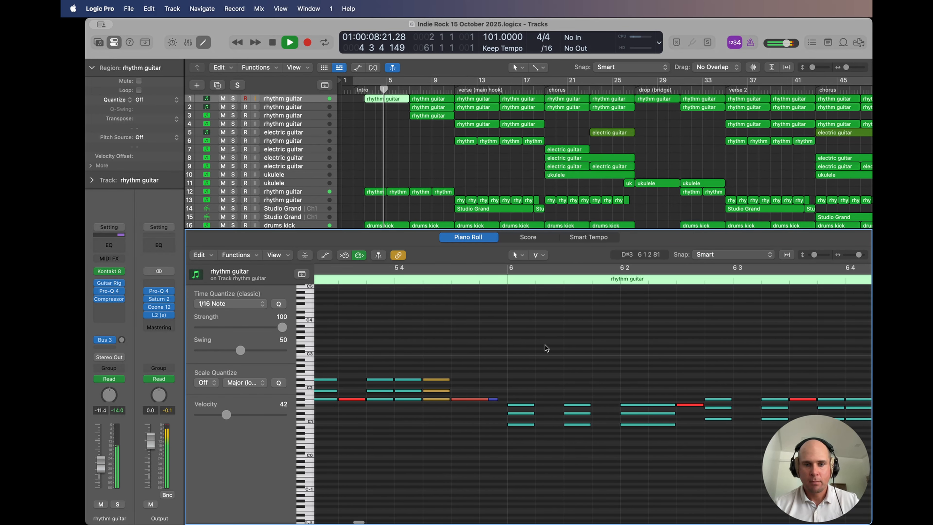
scroll(546, 348, "down", 5)
scroll(546, 348, "left", 1)
scroll(547, 348, "left", 5)
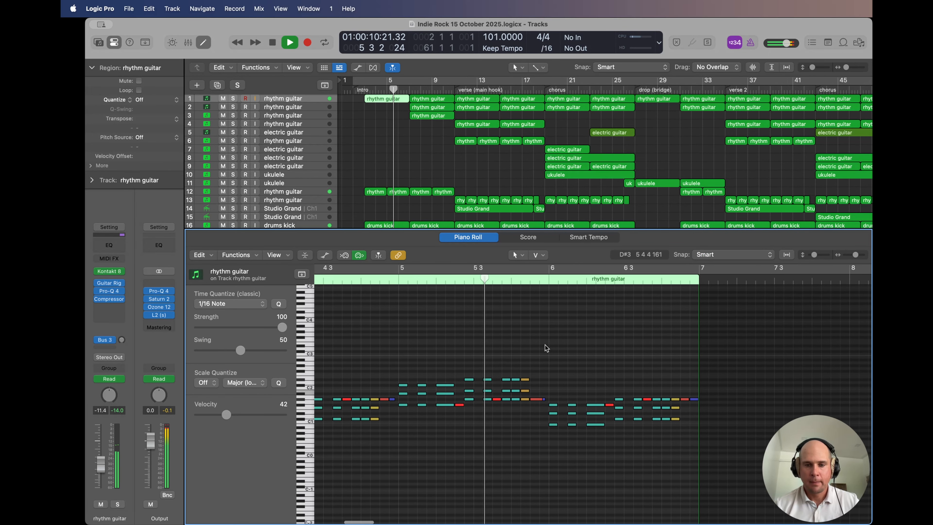
key("super+Left")
key("super+Left")
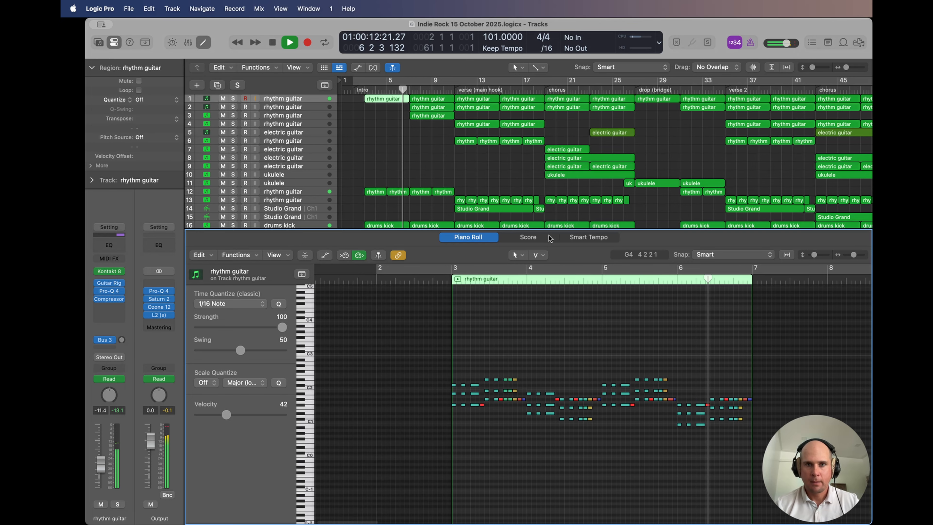
Step: View the notes of track 1's second region, bars 7 to 11, close the Piano Roll and stop playback
left_click(428, 99)
scroll(408, 314, "left", 10)
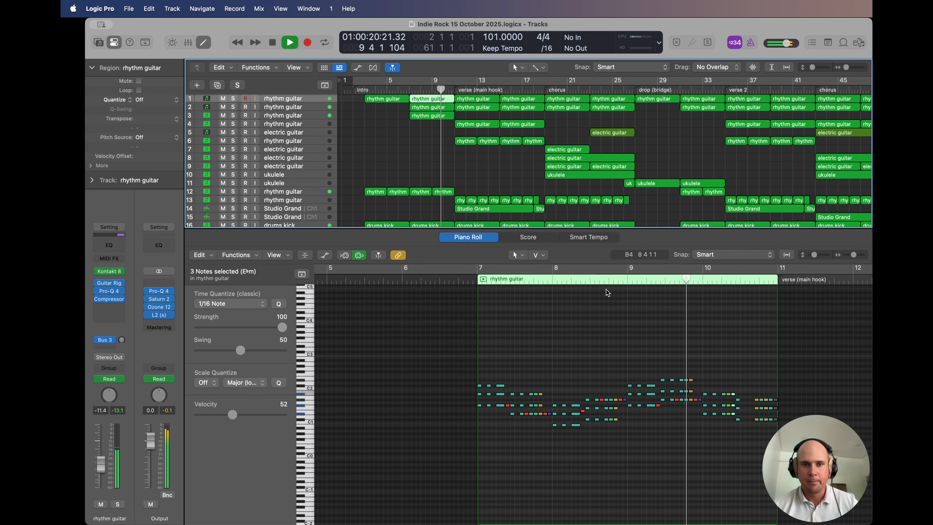
key("p")
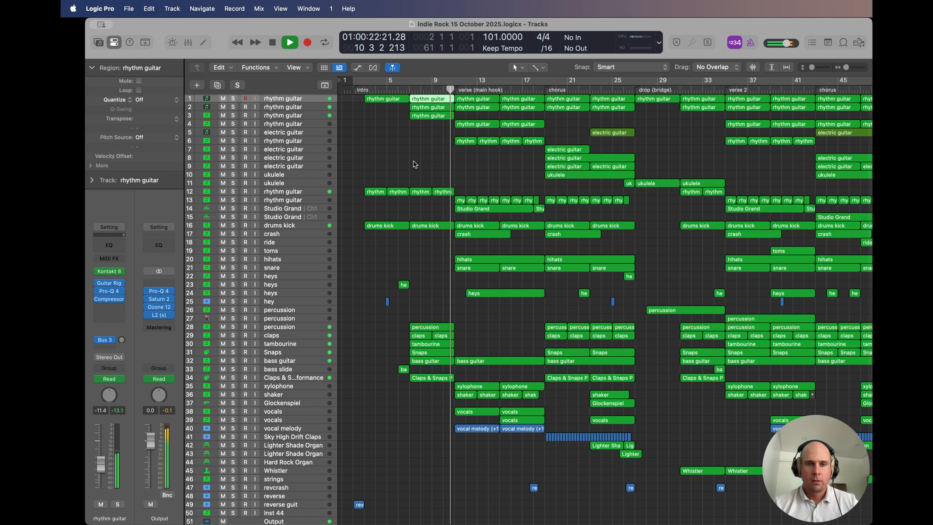
key("space")
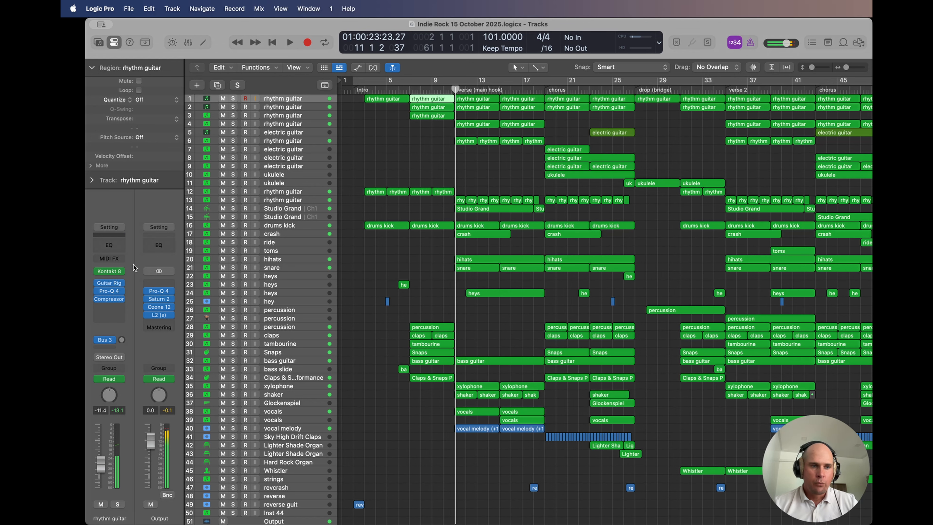
Step: View the Kontakt 8 instrument loaded on the first rhythm guitar track, close it and deselect the region
left_click(109, 272)
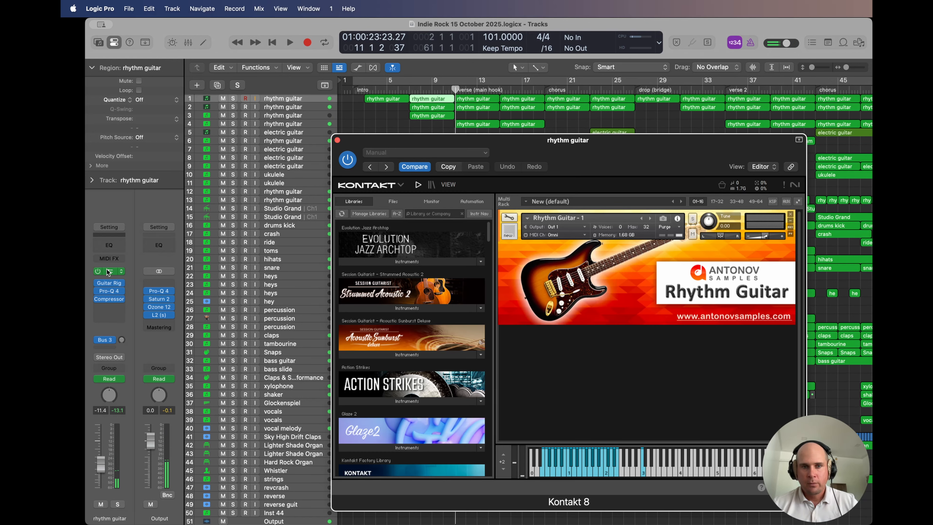
left_click_drag(506, 142, 424, 103)
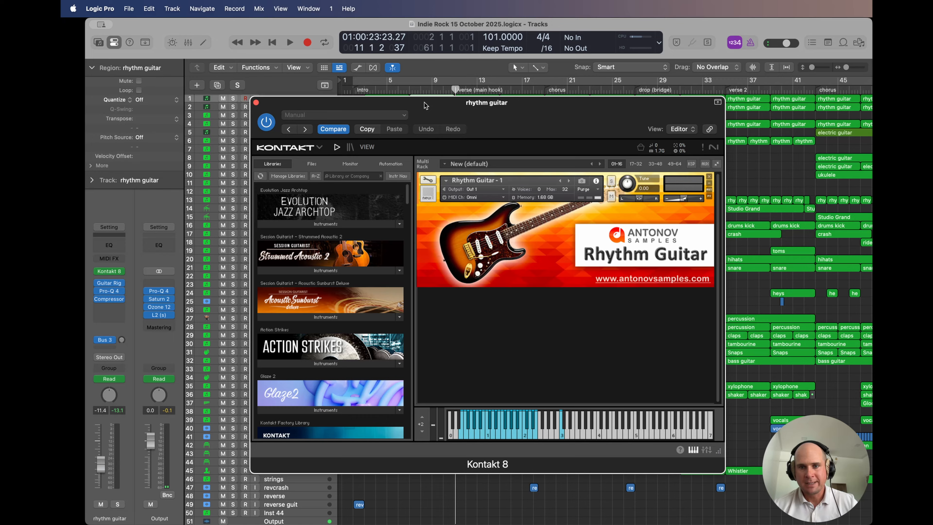
left_click(256, 102)
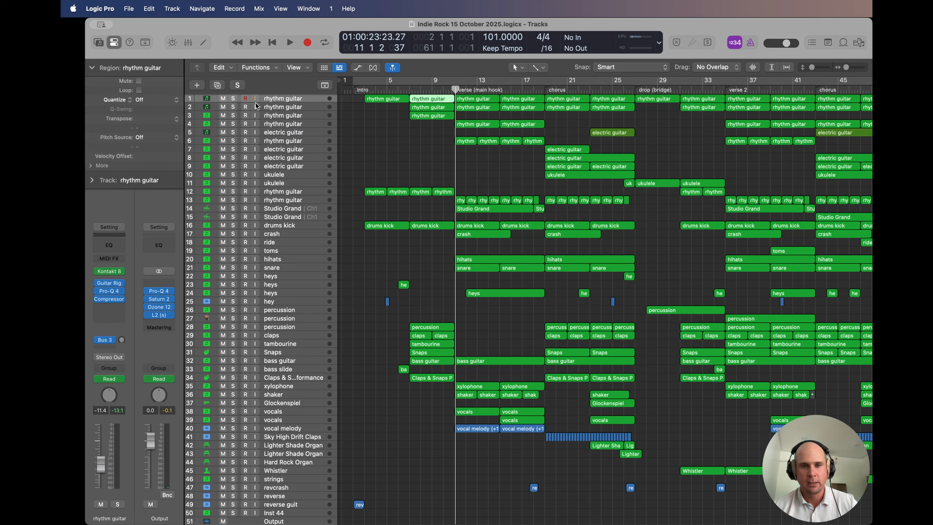
left_click(385, 253)
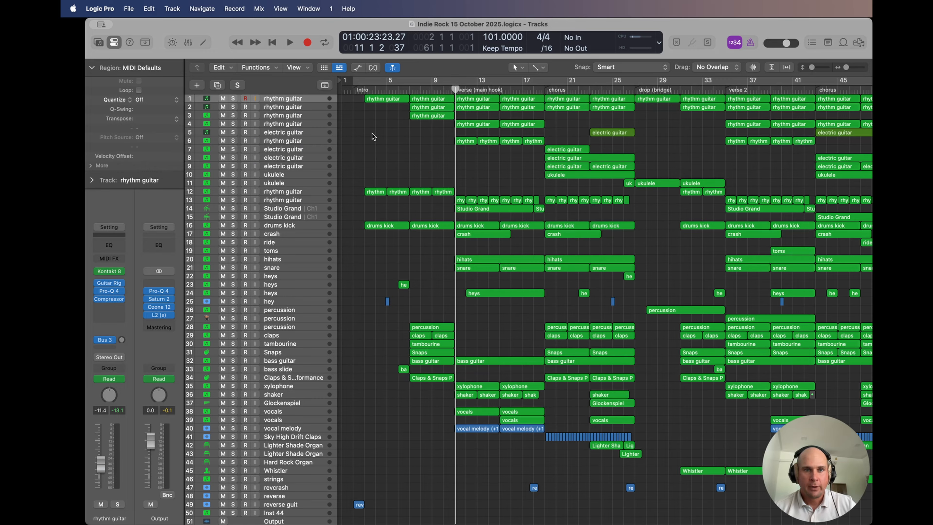
Step: Set a cycle range from bar 7 to bar 11 and play it
left_click(362, 90)
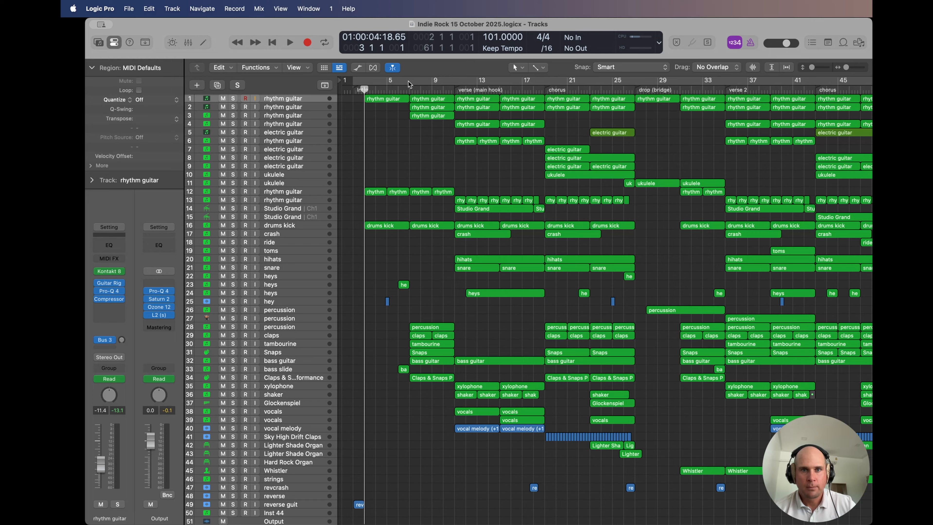
left_click_drag(409, 81, 454, 81)
key("space")
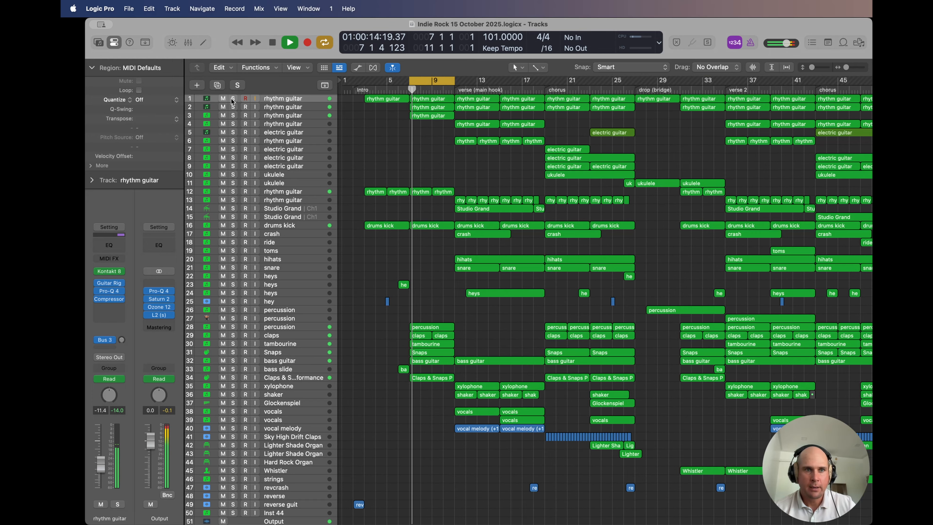
Step: Solo rhythm guitar tracks 1 and 2 to hear them together within the cycle range
left_click(232, 99)
left_click(288, 107)
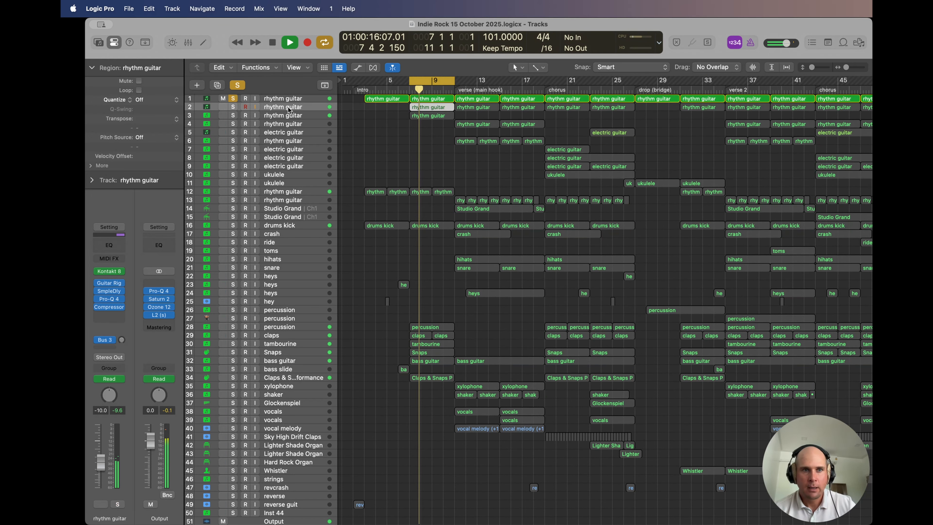
left_click(233, 107)
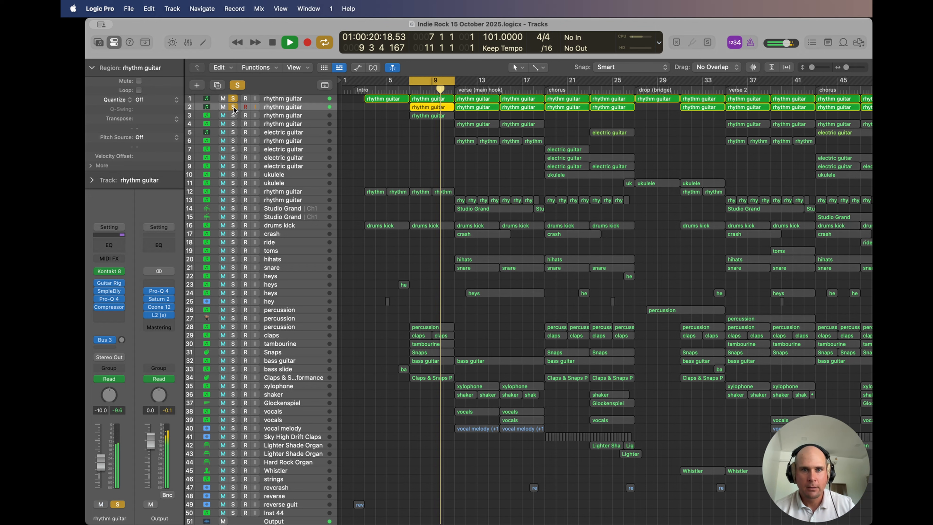
Step: Inspect the Sample Delay on rhythm guitar track 2 while listening to it alone, clear the solos and stop playback
left_click(111, 291)
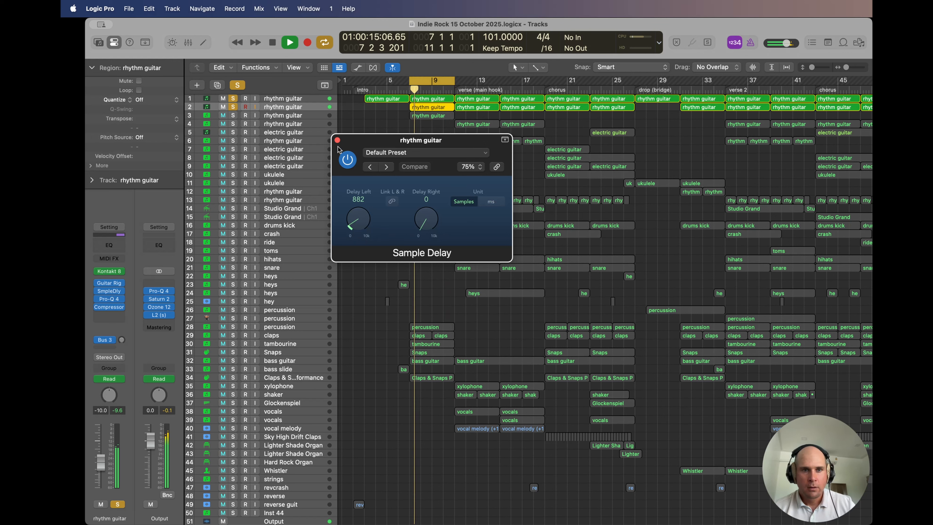
left_click(230, 98)
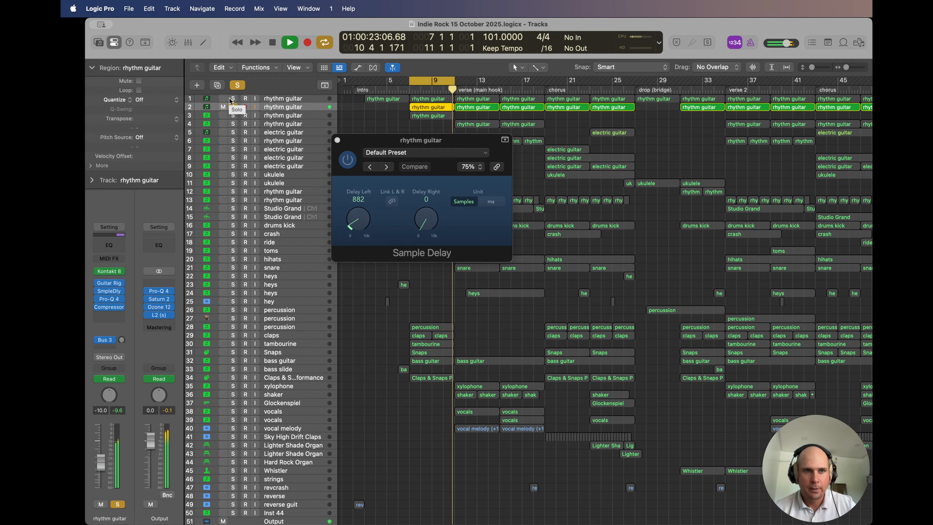
left_click(233, 107)
left_click(337, 140)
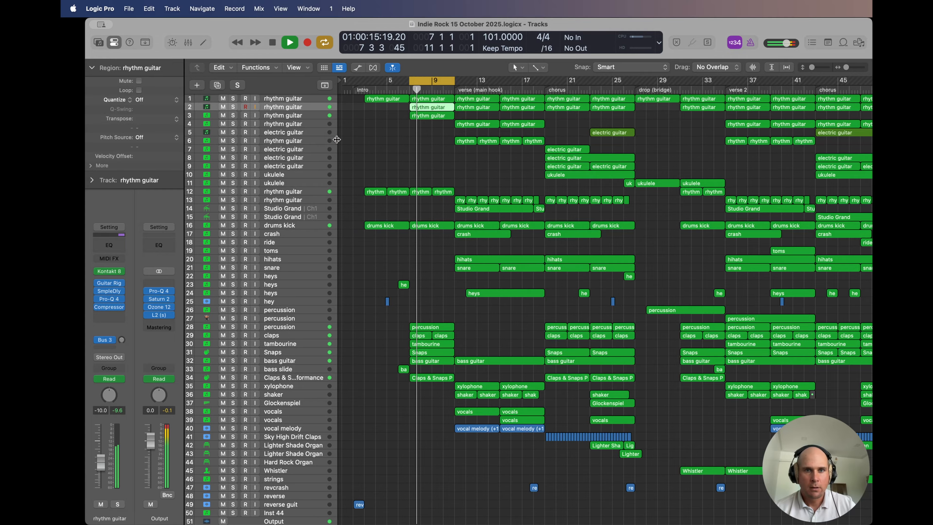
key("space")
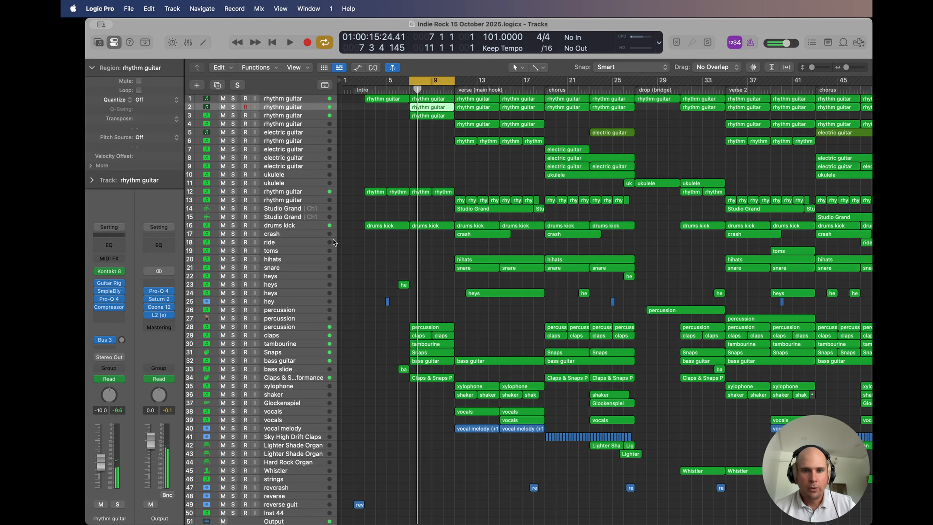
Step: Turn off the cycle range, solo rhythm guitar track 12 and play it from bar 3
left_click(432, 80)
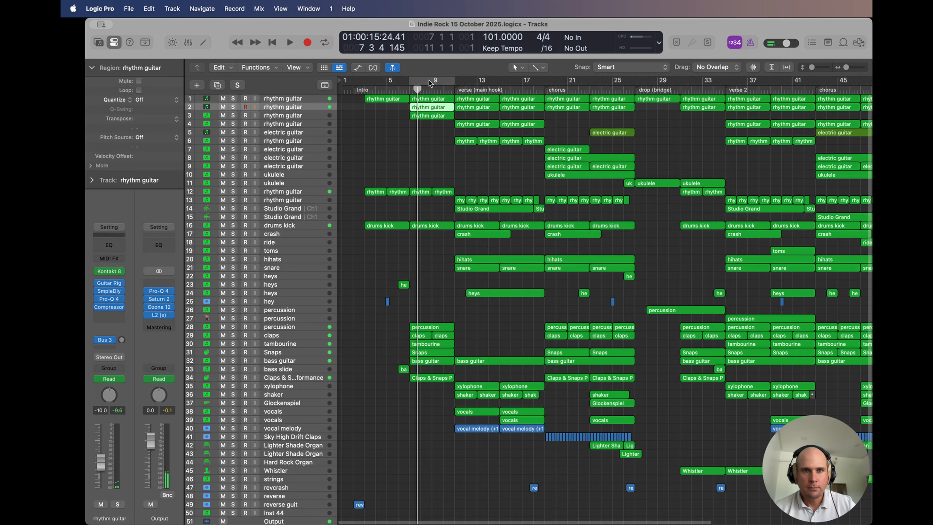
left_click(364, 88)
left_click(279, 190)
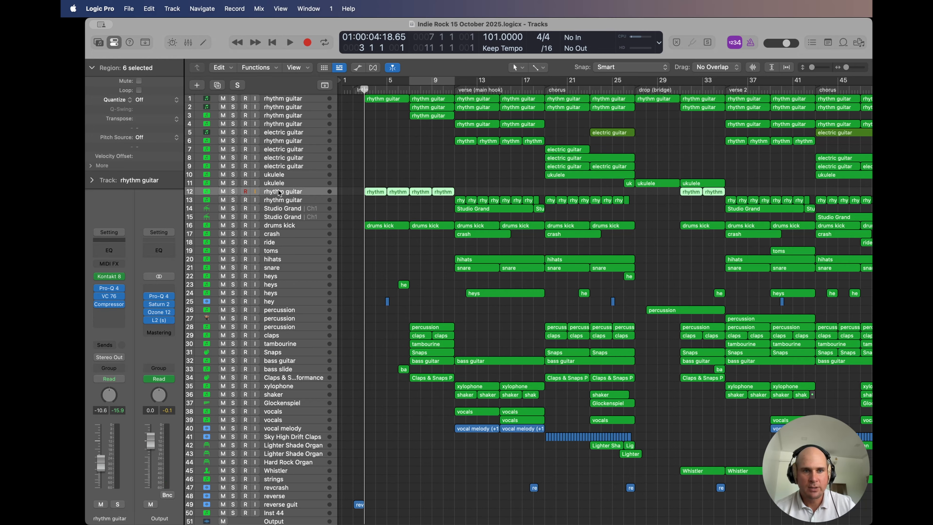
left_click(233, 192)
key("space")
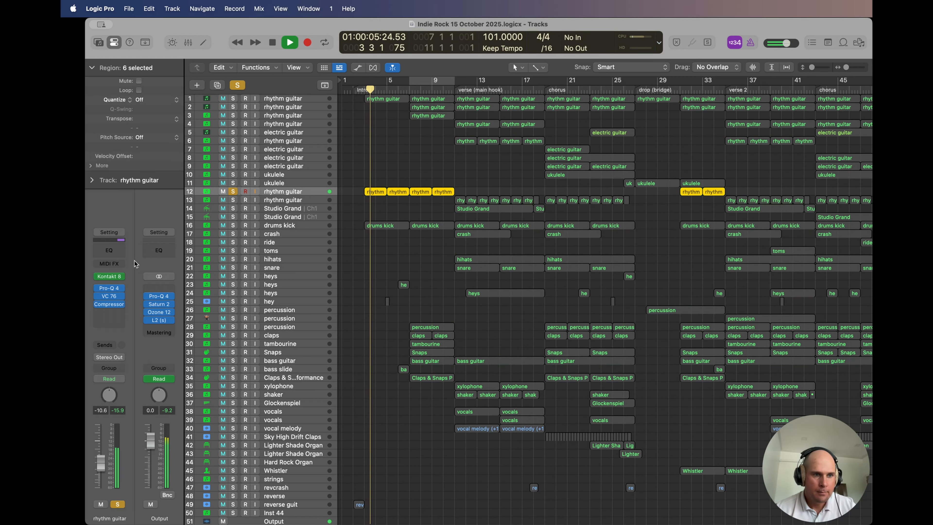
Step: View the Kontakt 8 instrument and the Piano Roll notes of rhythm guitar track 12
left_click(108, 276)
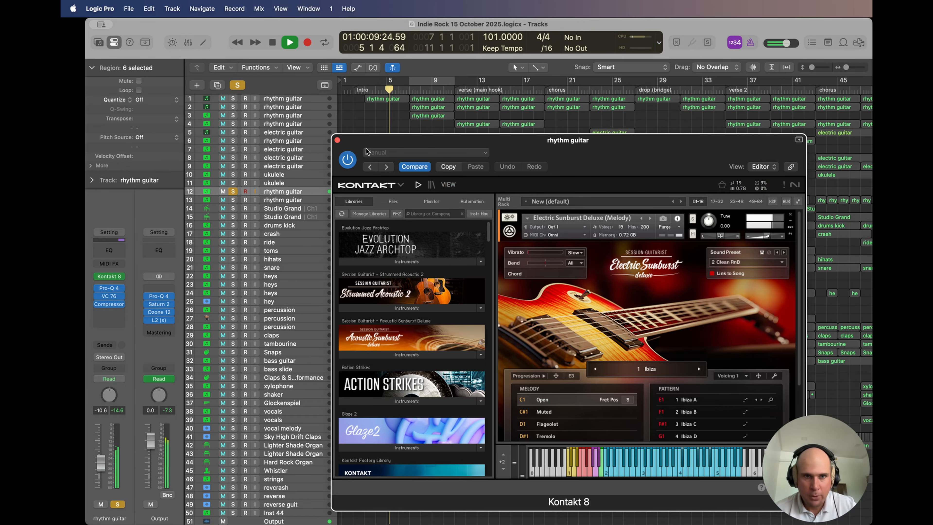
left_click(338, 140)
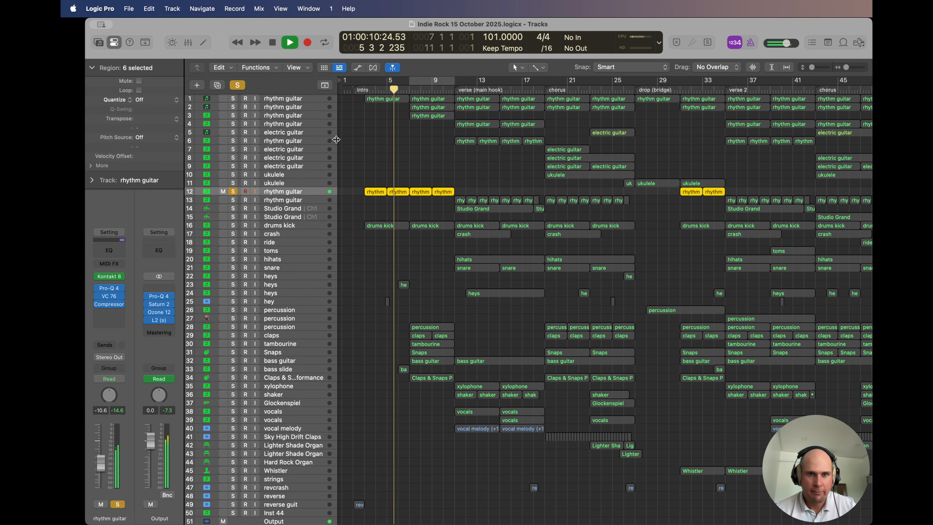
double_click(393, 192)
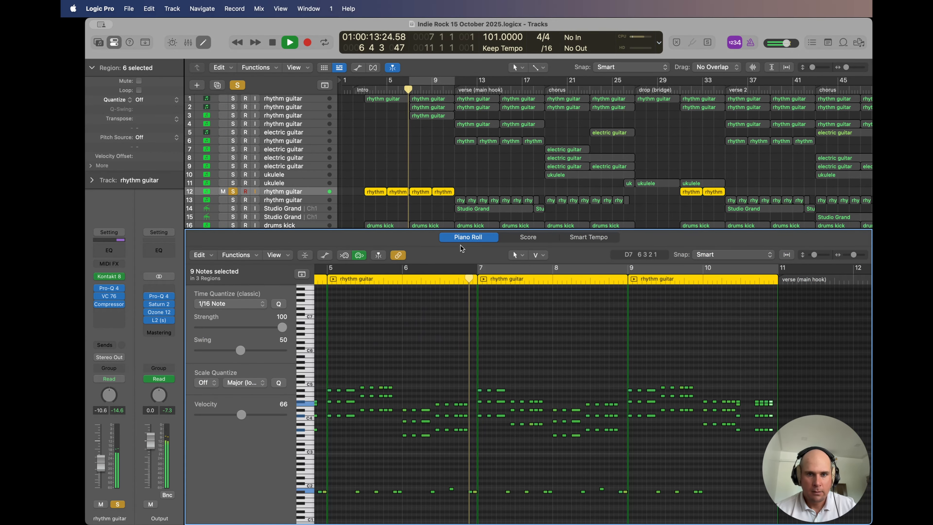
key("e")
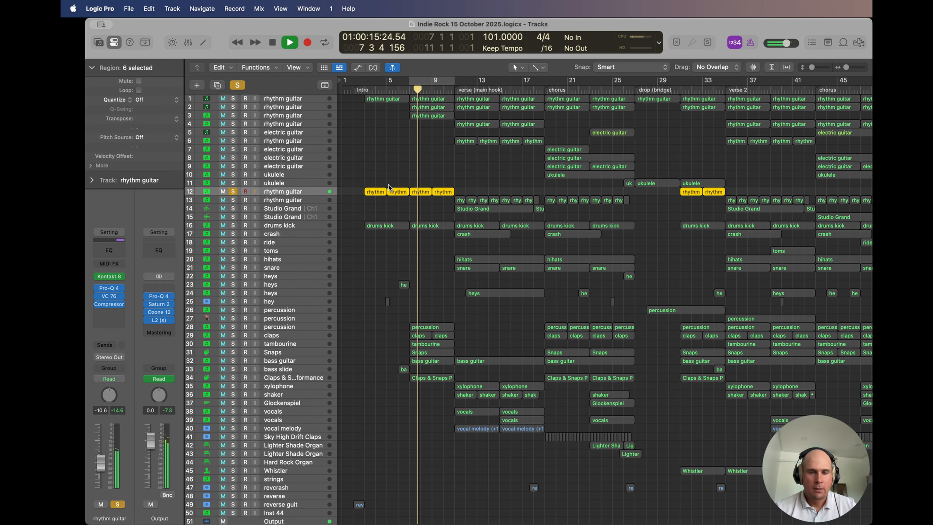
Step: Unsolo rhythm guitar track 12 and play all tracks with the bar 7 to 11 cycle range turned on
key("space")
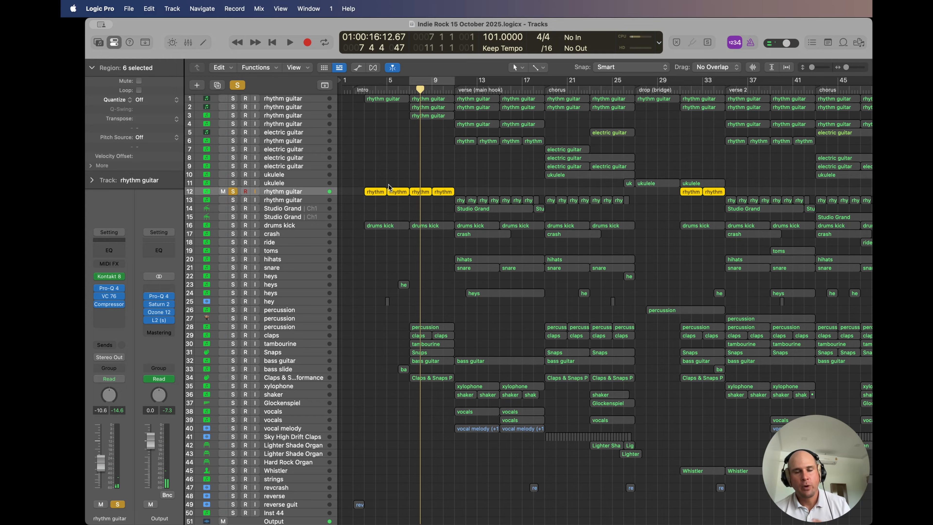
left_click(233, 191)
left_click(429, 81)
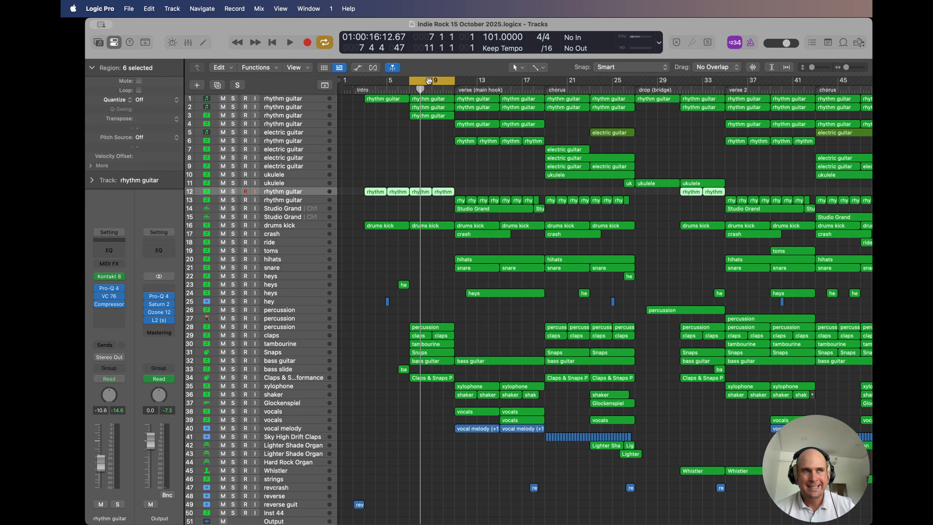
key("space")
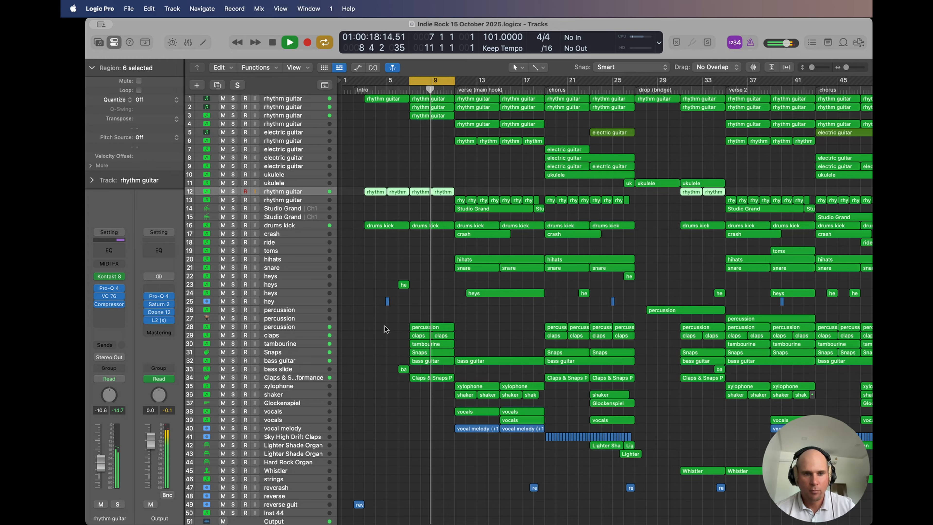
Step: Solo percussion track 28 and view its Kontakt 8 instrument
left_click(233, 327)
left_click(279, 327)
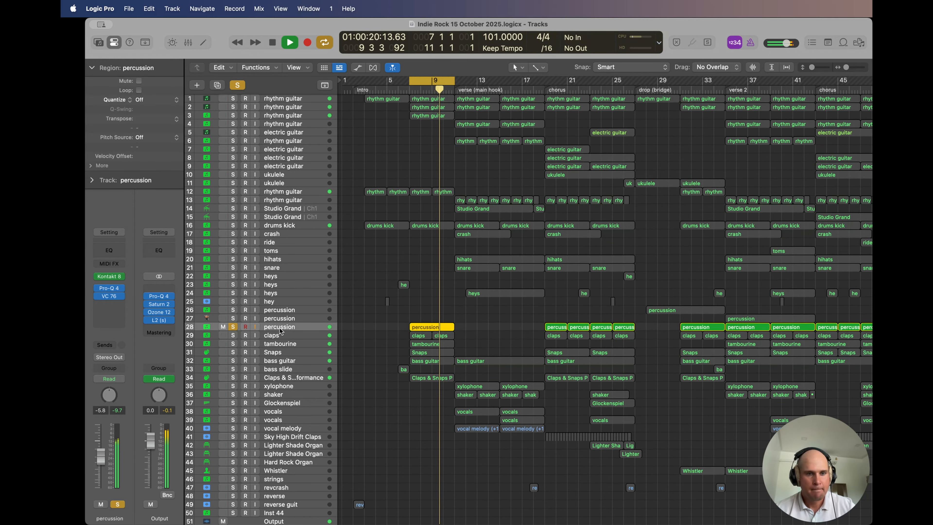
left_click(105, 278)
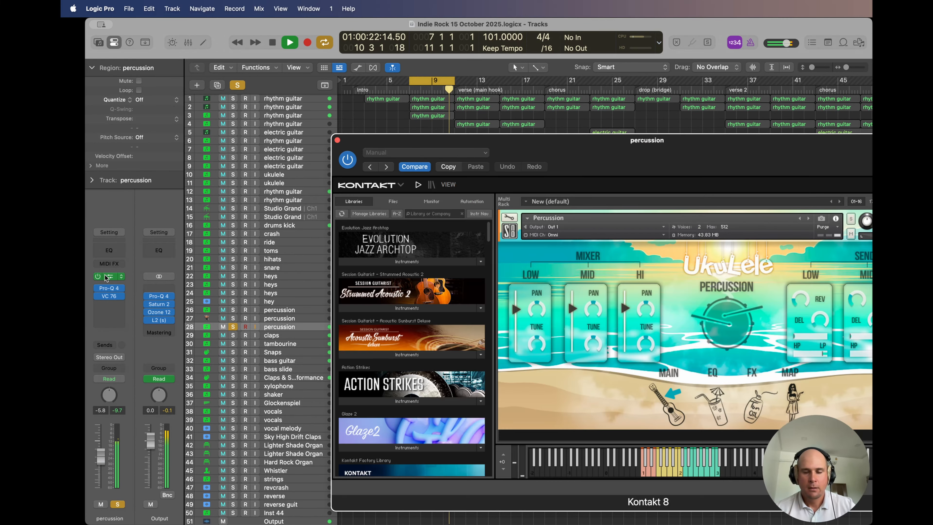
left_click_drag(546, 148, 351, 107)
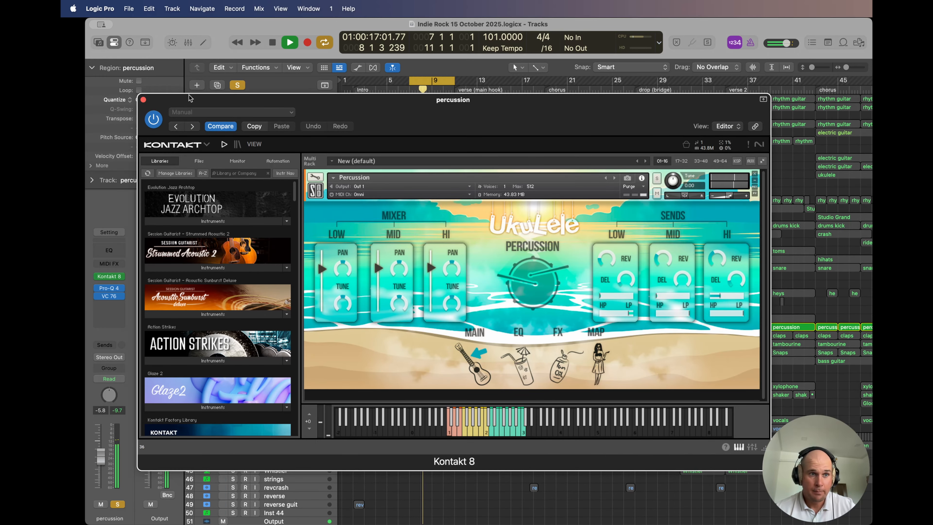
Step: Switch the solo from percussion track 28 to claps track 29 and view the claps' Kontakt 8 instrument
left_click(143, 100)
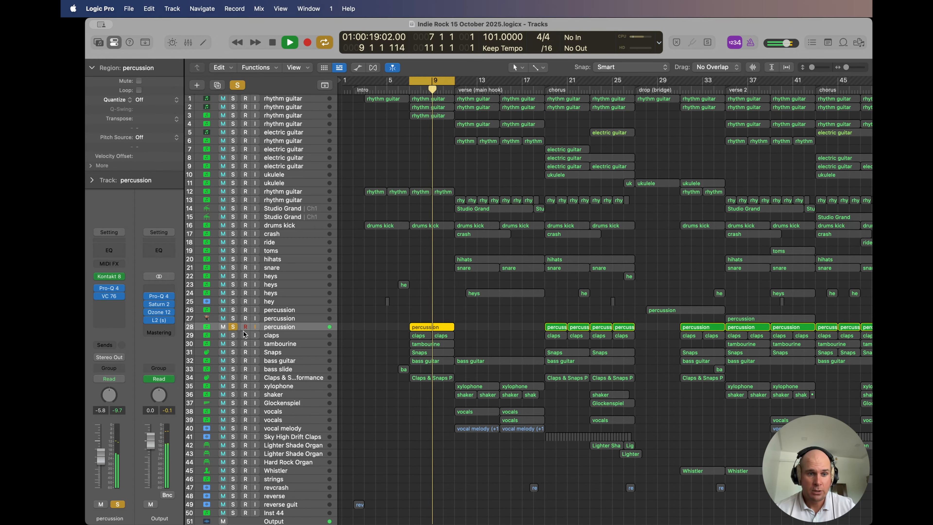
key("s")
left_click(321, 335)
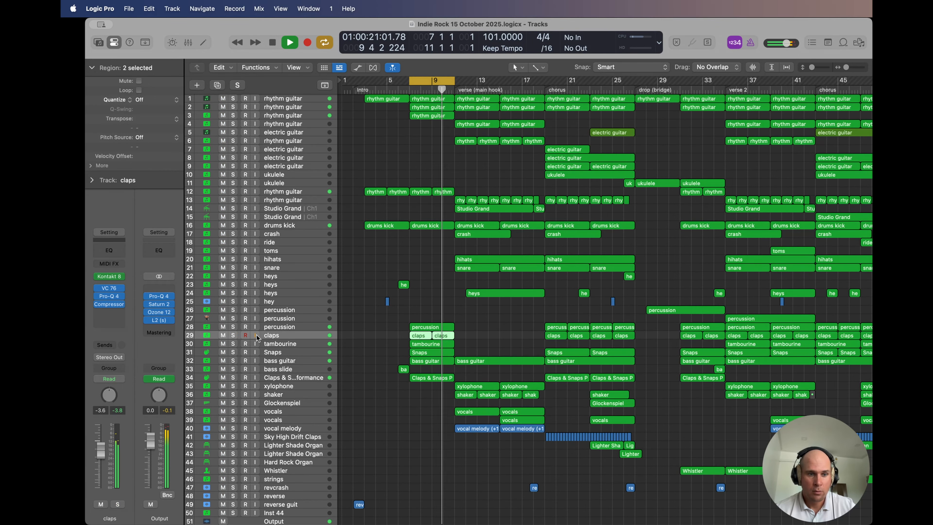
left_click(233, 335)
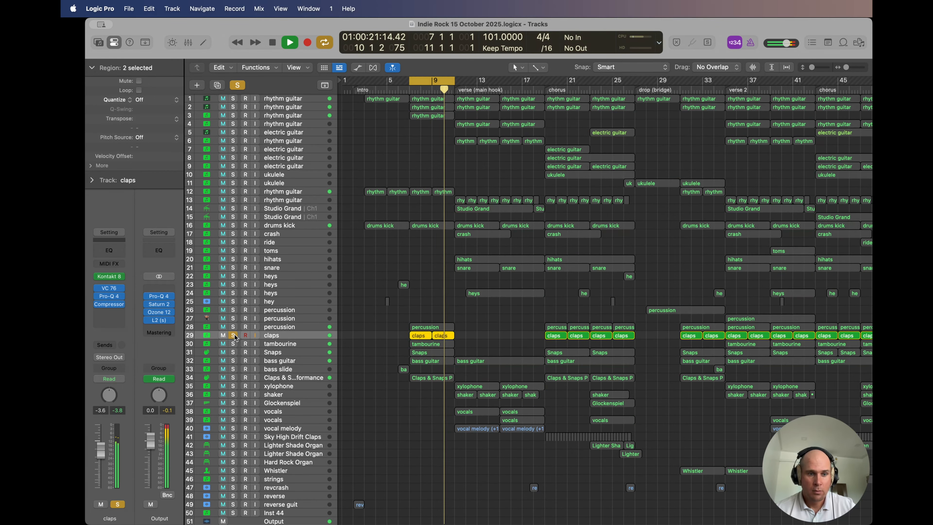
left_click(109, 276)
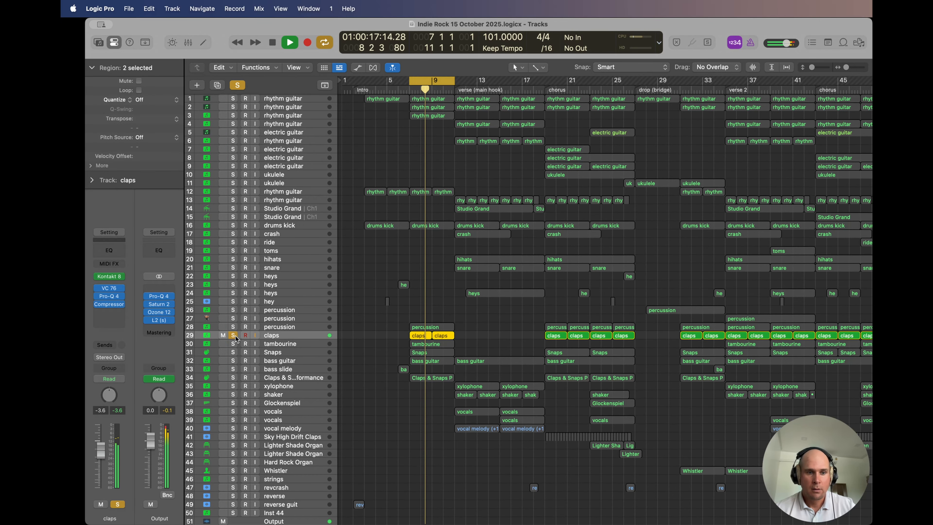
Step: Switch the solo from claps track 29 to bass guitar track 32 and view the bass guitar's Kontakt 8 instrument
key("s")
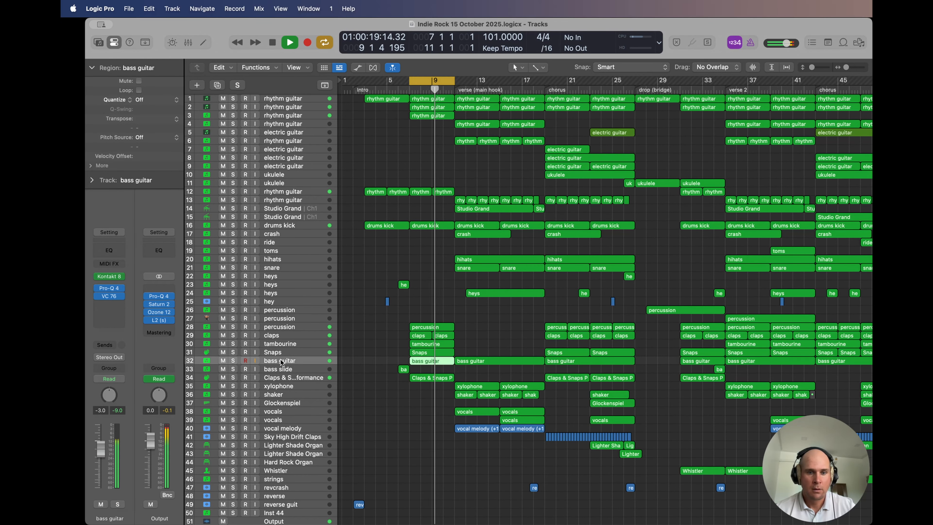
left_click(281, 361)
left_click(233, 361)
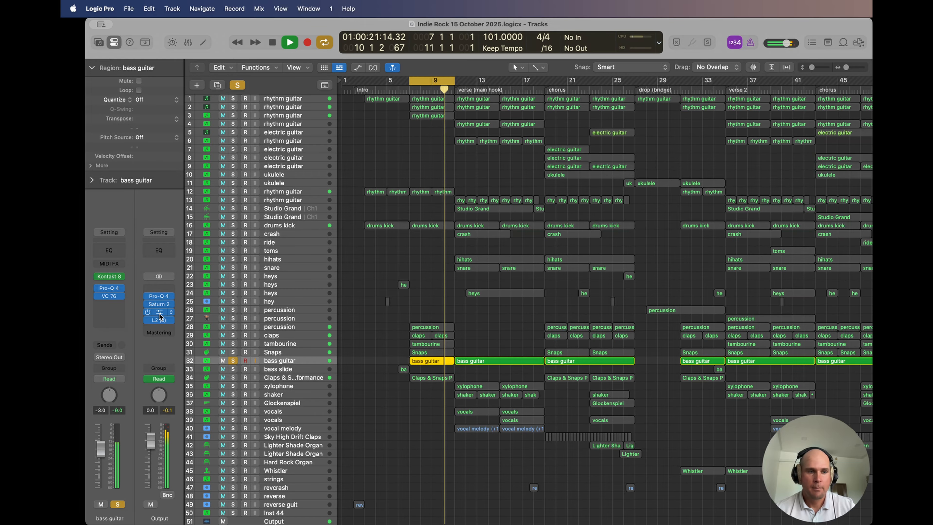
left_click(110, 276)
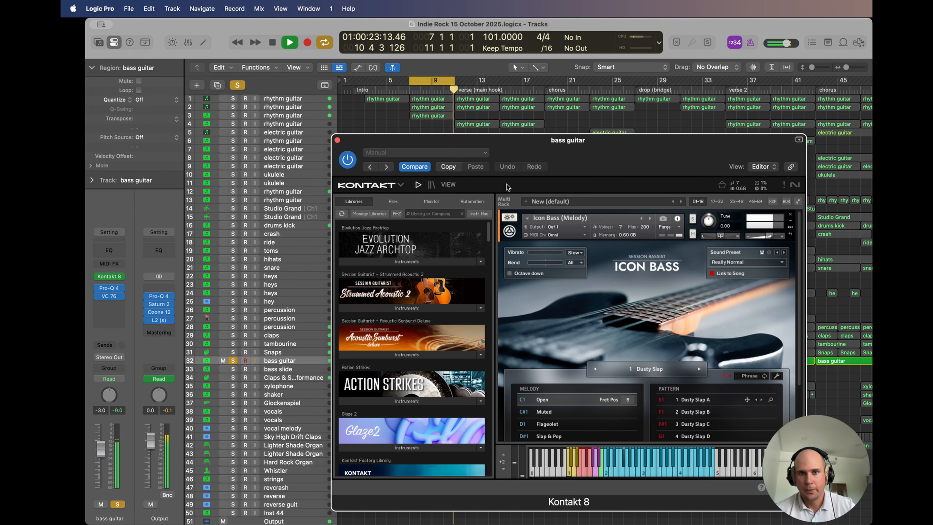
left_click_drag(538, 143, 446, 95)
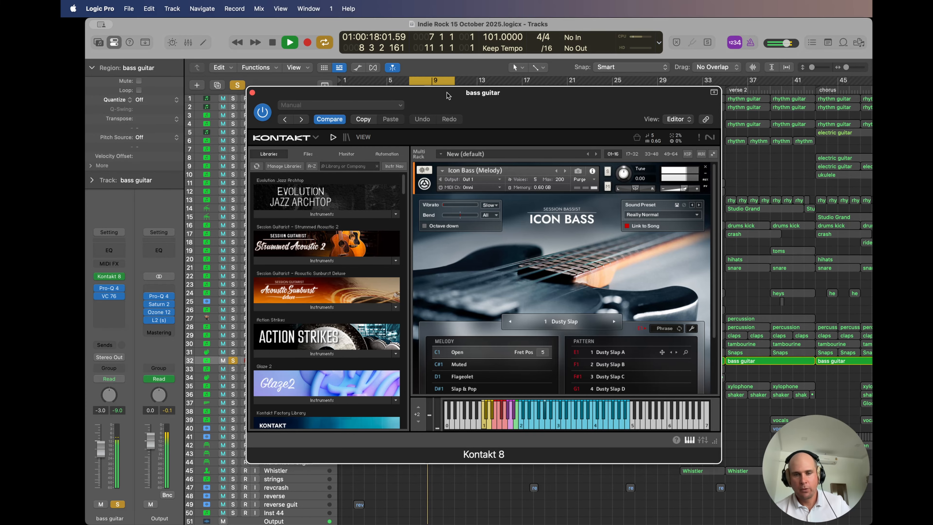
key("space")
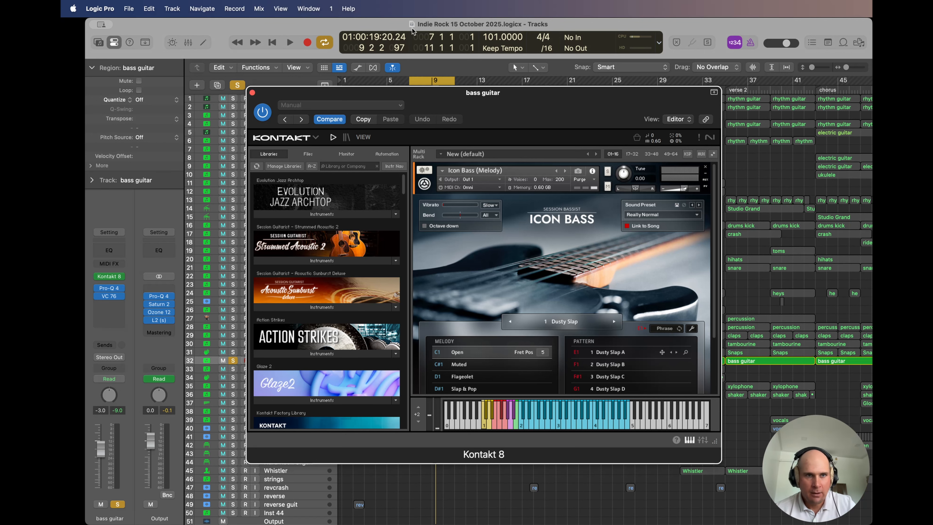
left_click(252, 93)
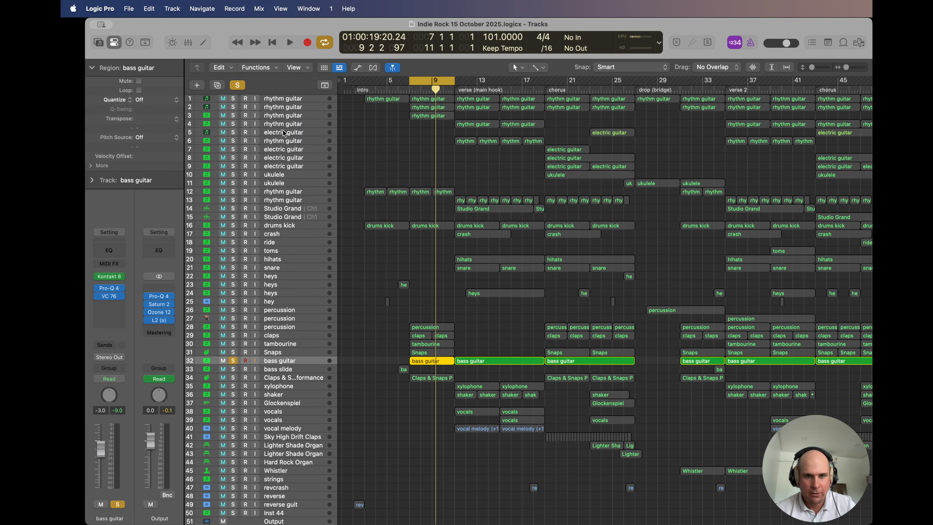
Step: Play bass guitar track 32 in solo, then unsolo it and play all tracks over the cycle range
left_click(369, 297)
key("space")
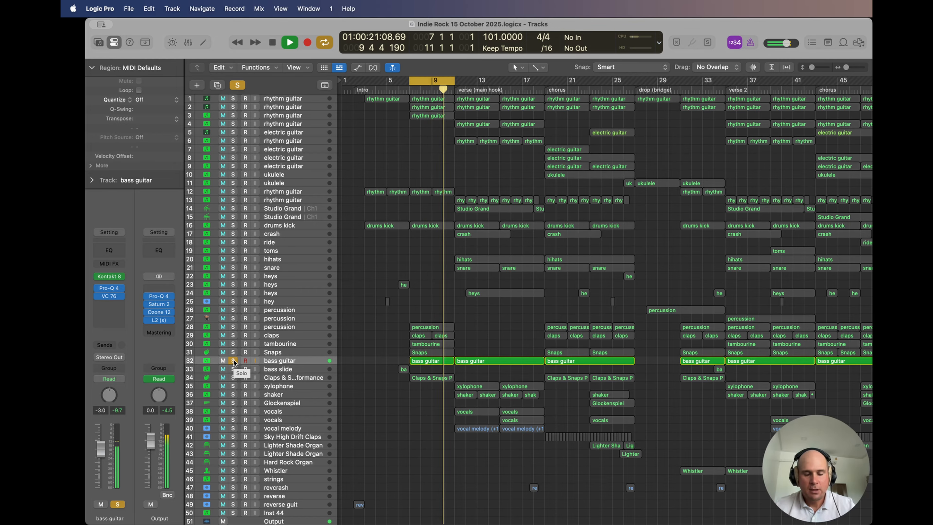
key("space")
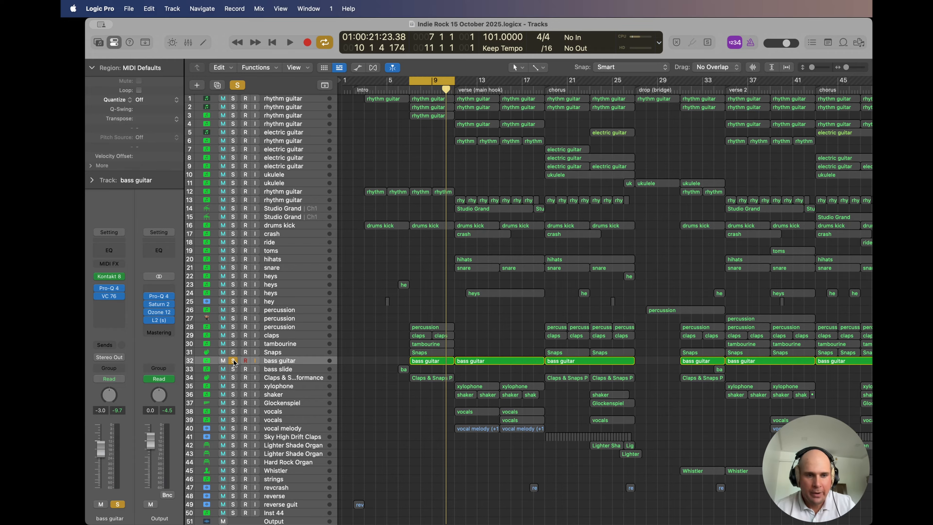
left_click(234, 361)
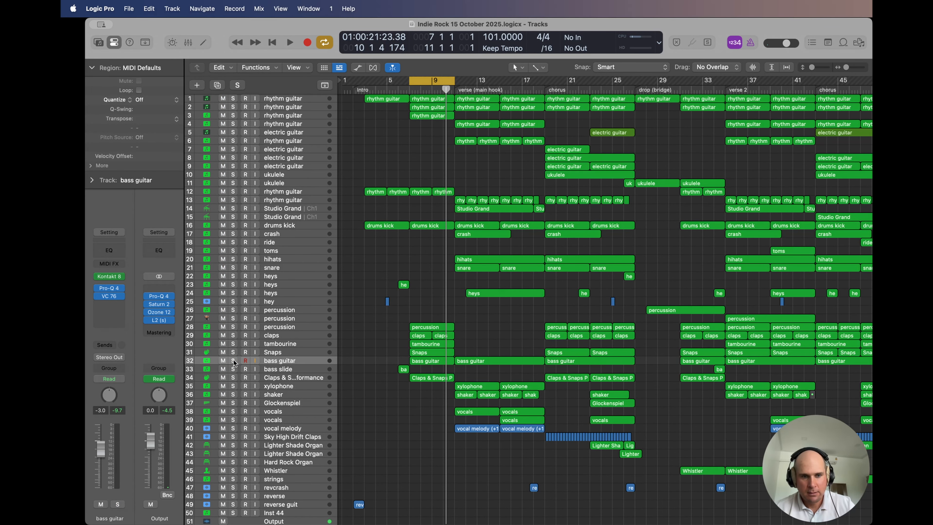
key("space")
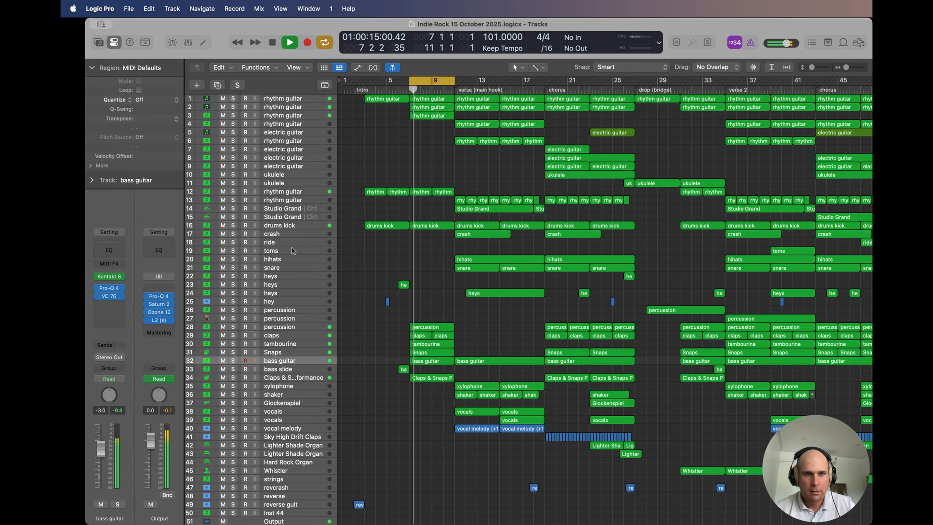
Step: Solo drums kick track 16 and view its Addictive Drums 2 instrument
left_click(233, 225)
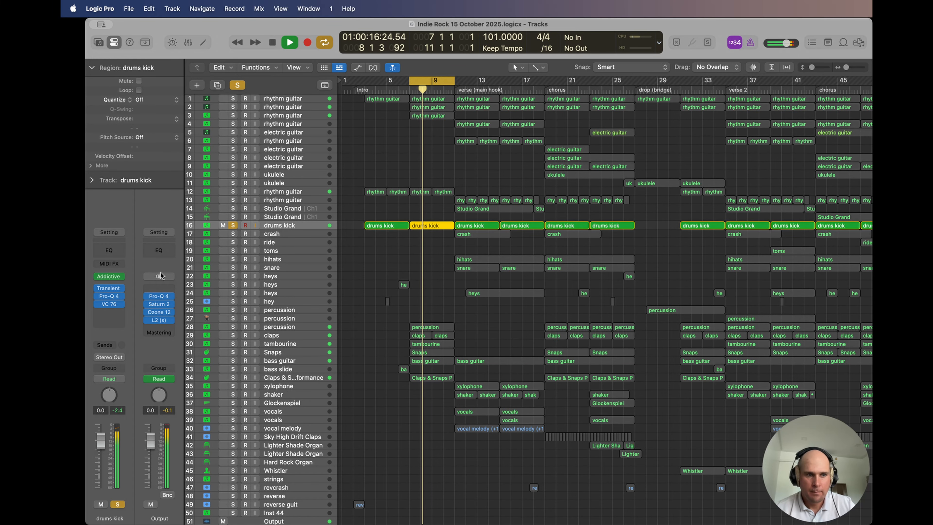
left_click(110, 276)
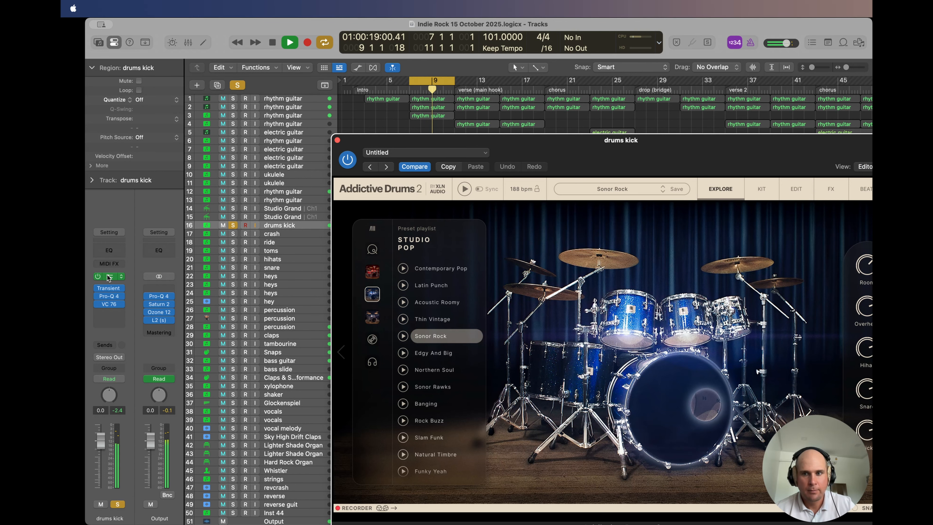
left_click(337, 140)
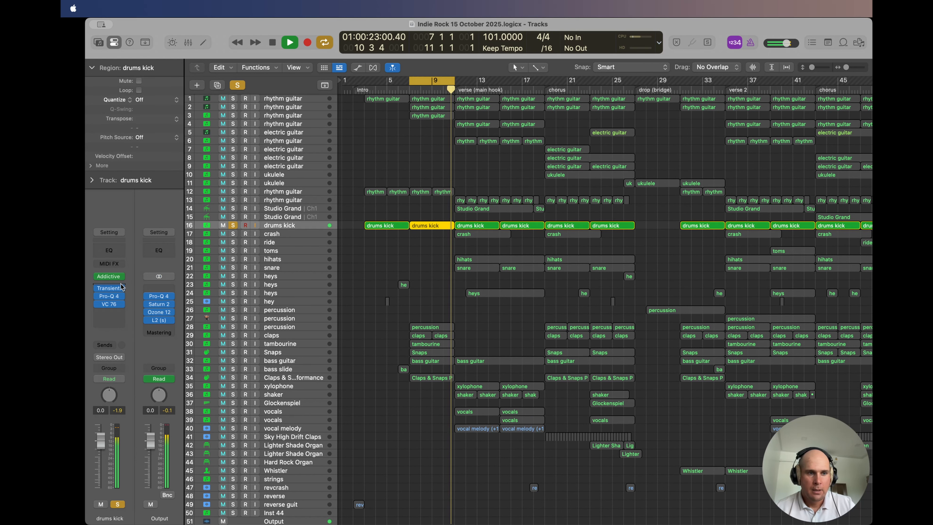
Step: Compare the soloed drums kick with its Transient Master effect on, bypassed and on again
left_click(109, 291)
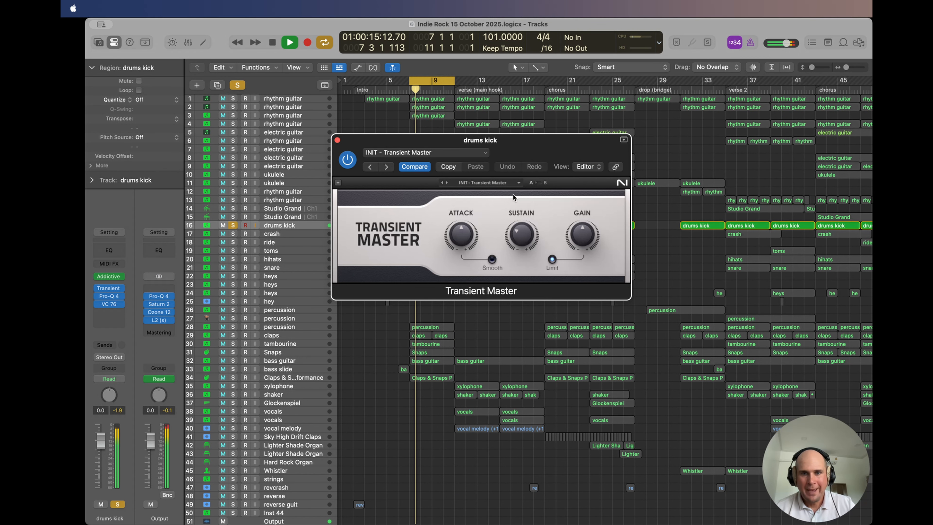
key("space")
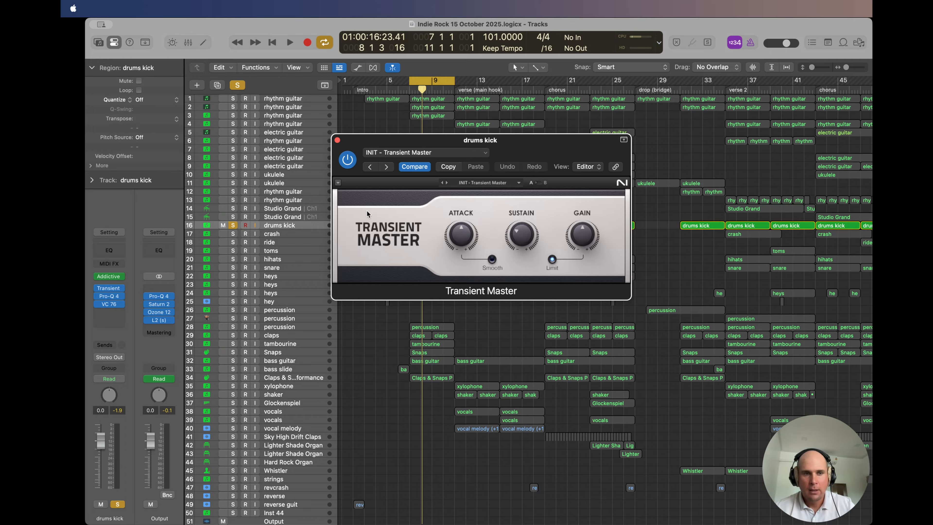
key("space")
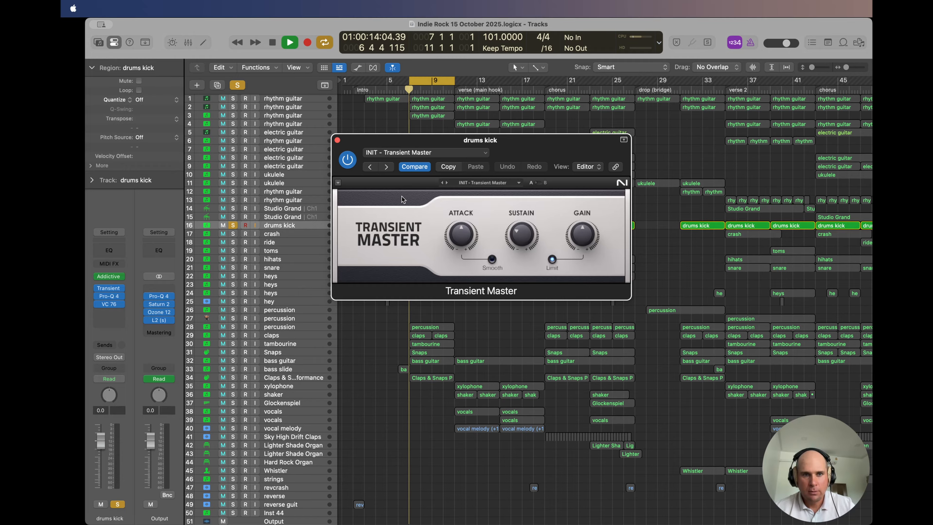
left_click(347, 162)
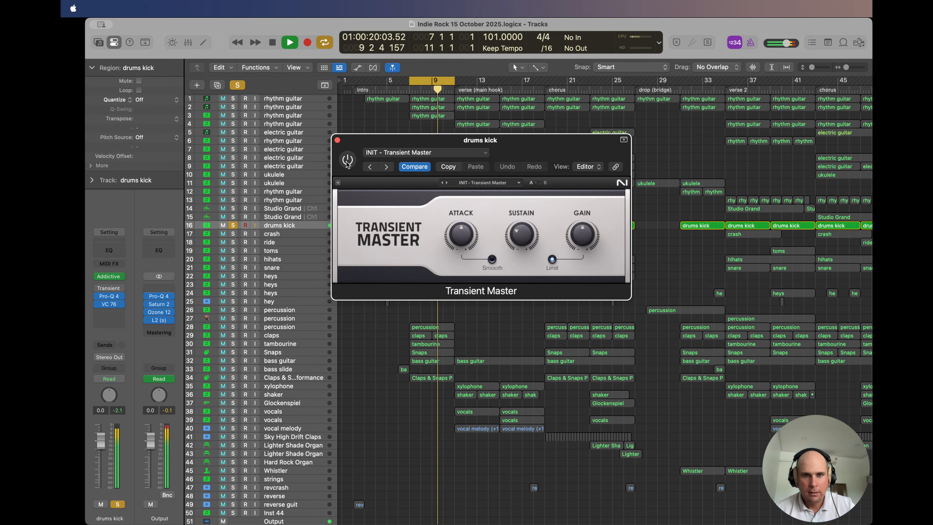
left_click(347, 160)
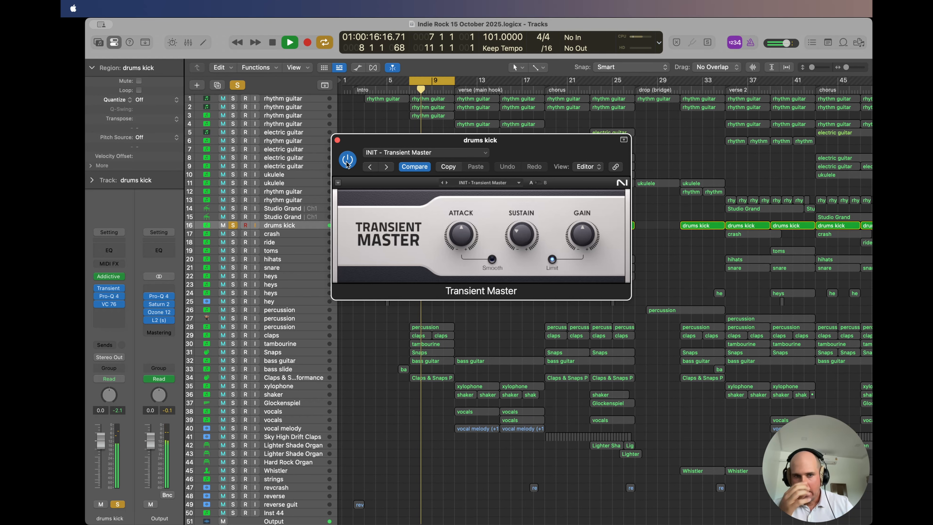
left_click(337, 140)
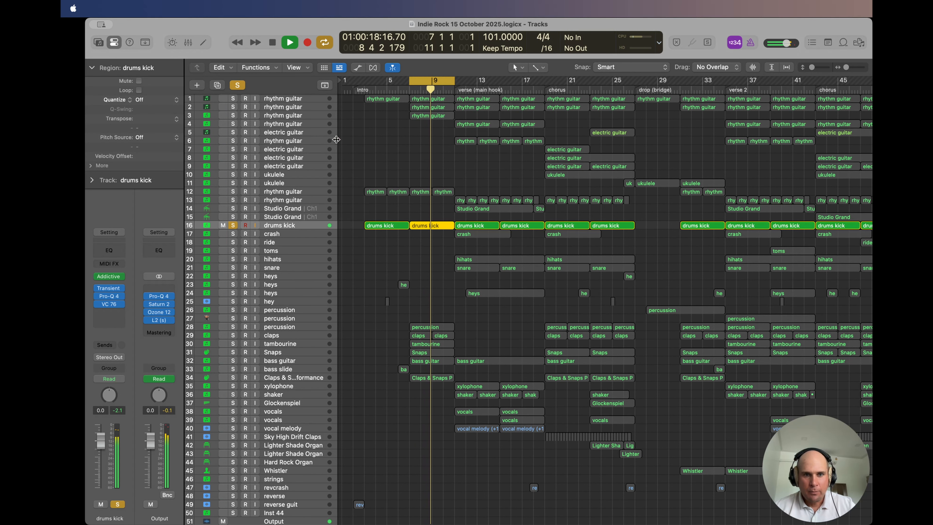
Step: Unsolo drums kick track 16, turn off the cycle range and play all tracks from about bar 4
key("space")
left_click(233, 225)
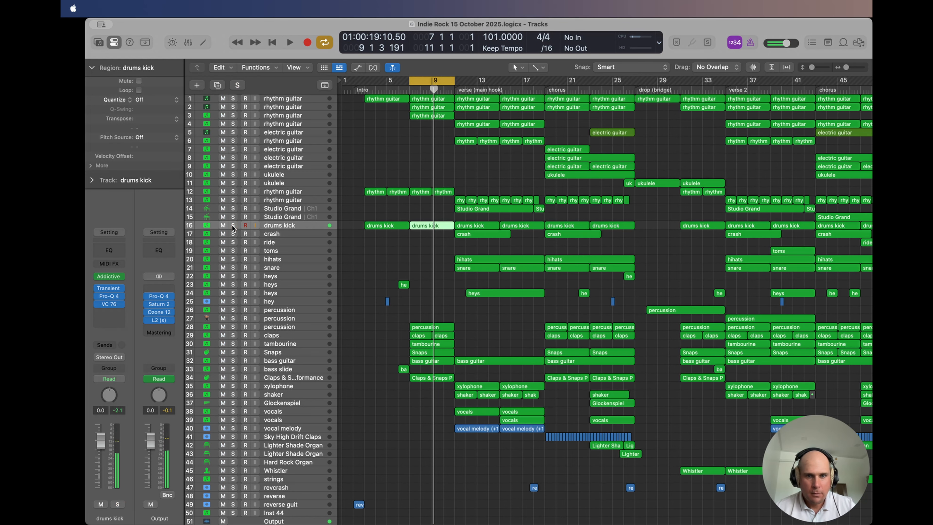
double_click(413, 82)
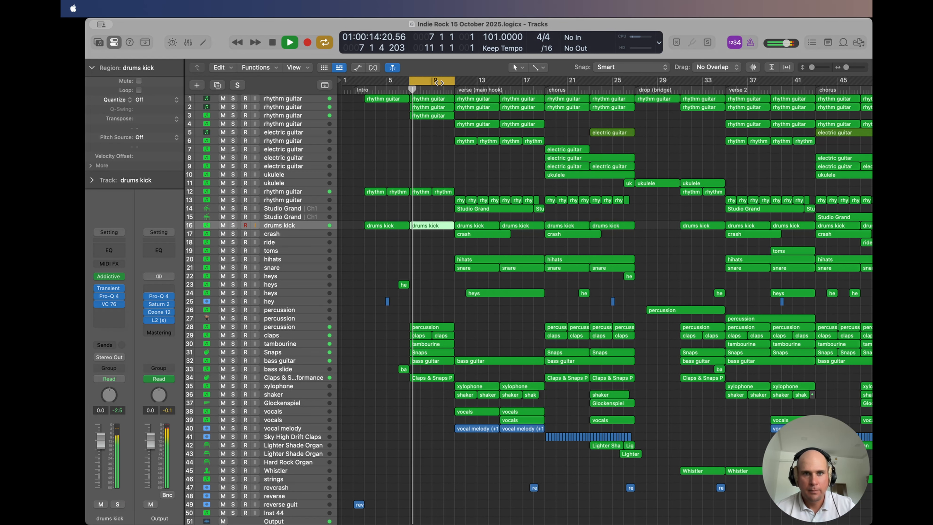
left_click(425, 81)
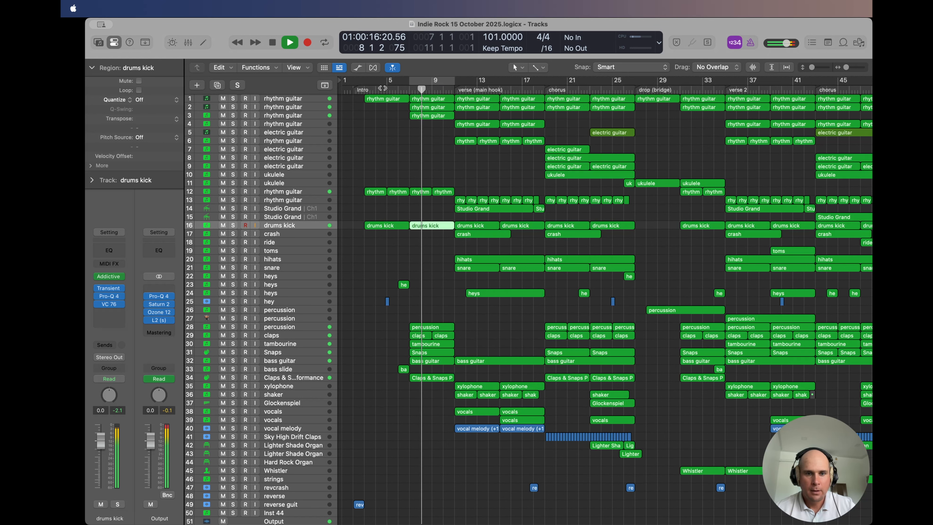
left_click(383, 89)
Step: Briefly solo hey track 25, then stop playback and view the Kontakt 8 instrument of heys track 23
left_click(232, 300)
left_click(231, 300)
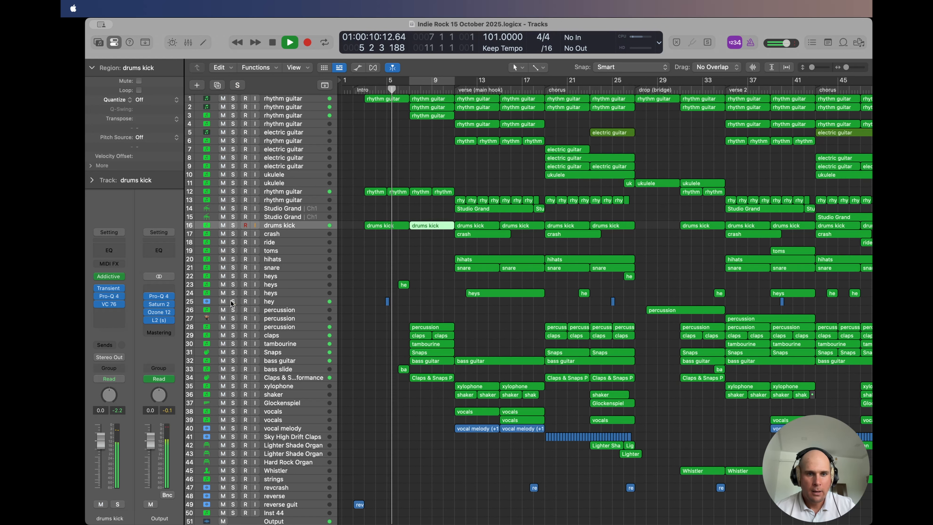
left_click(275, 287)
key("space")
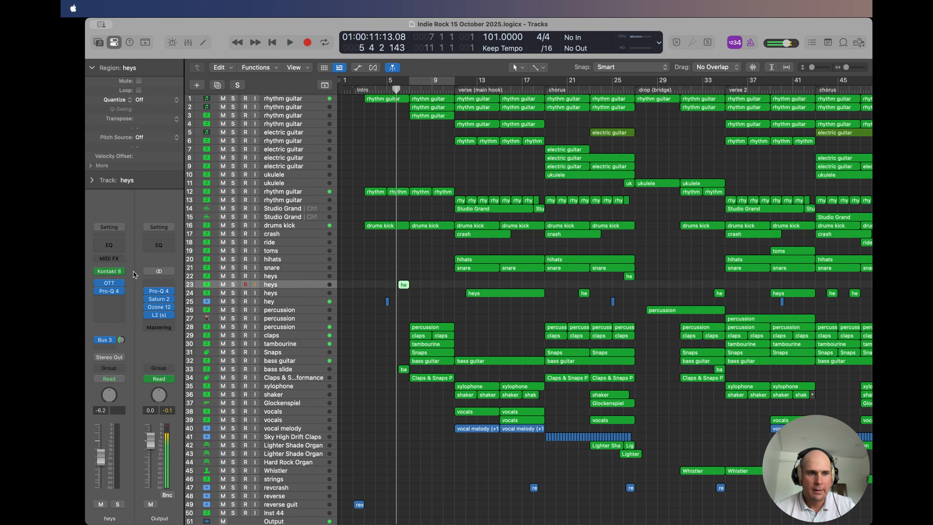
left_click(108, 271)
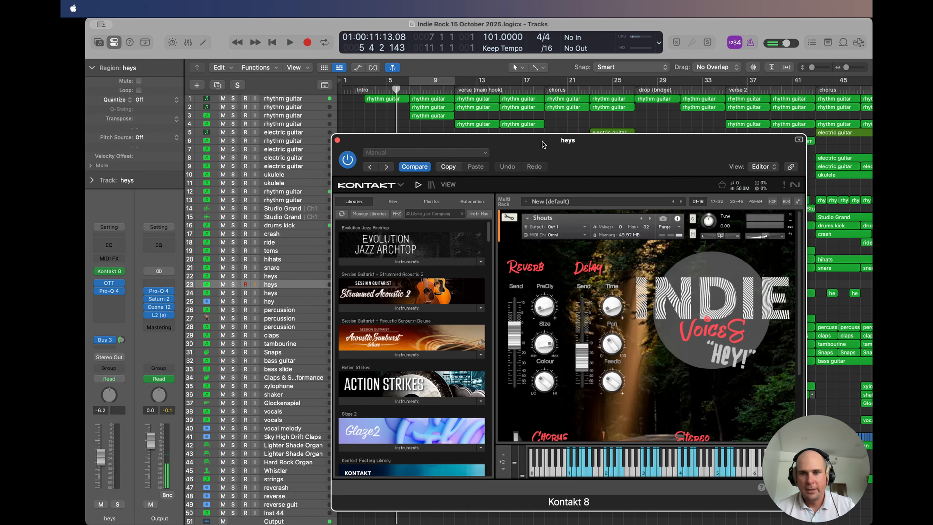
left_click_drag(542, 142, 454, 116)
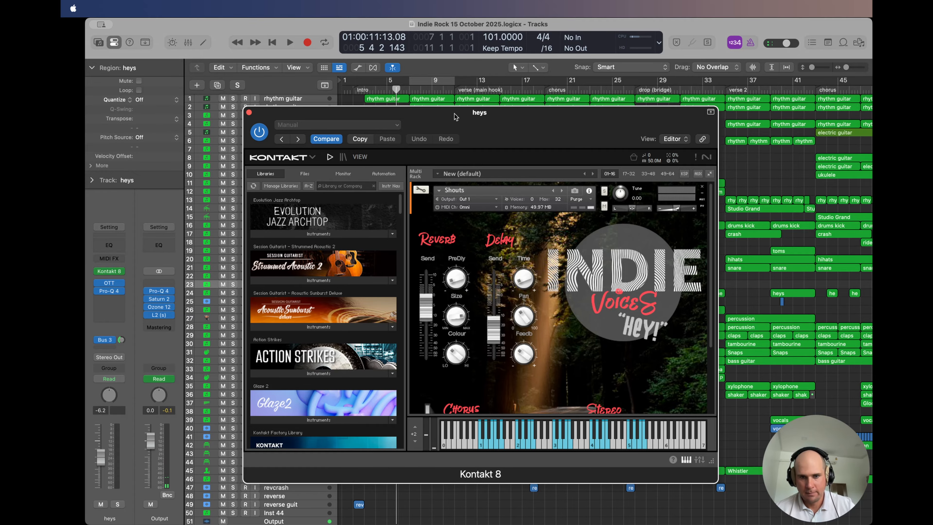
left_click(249, 112)
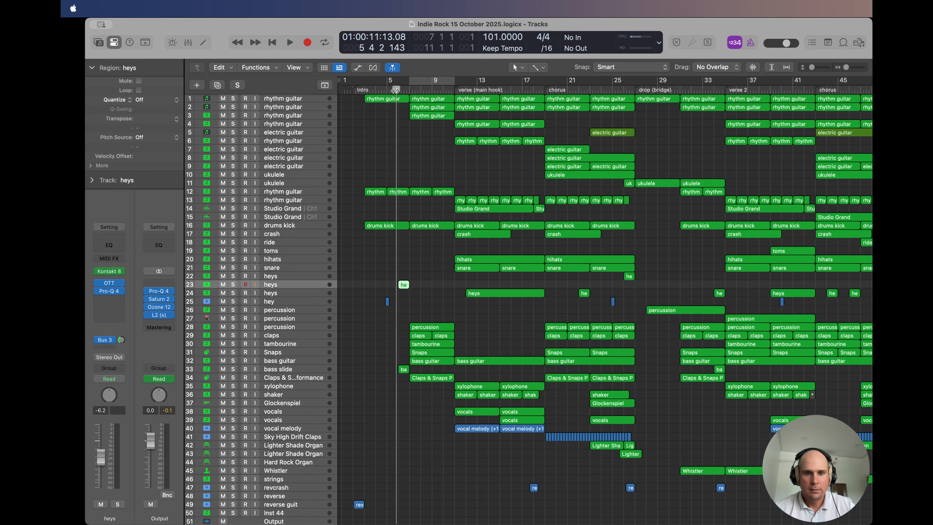
Step: Play heys track 23 in solo and view its region's Piano Roll notes, then unsolo it
key("space")
left_click(233, 284)
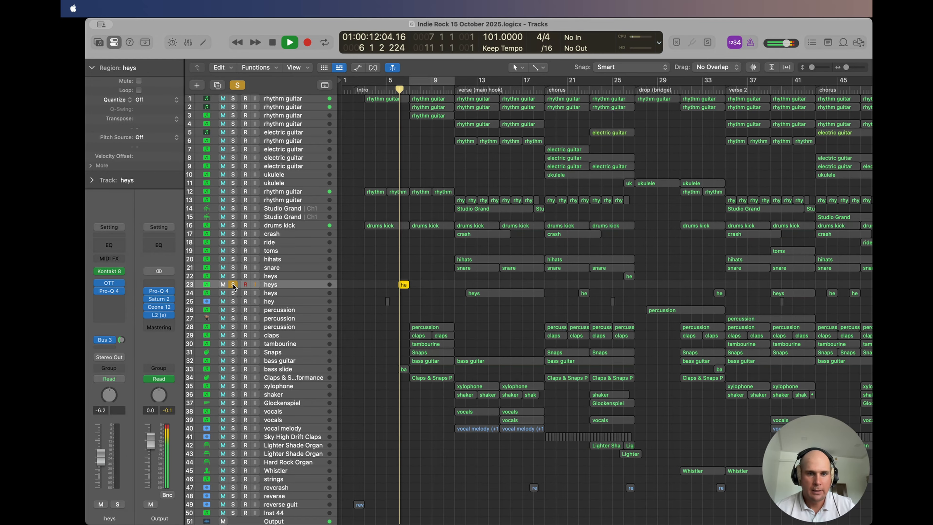
double_click(403, 285)
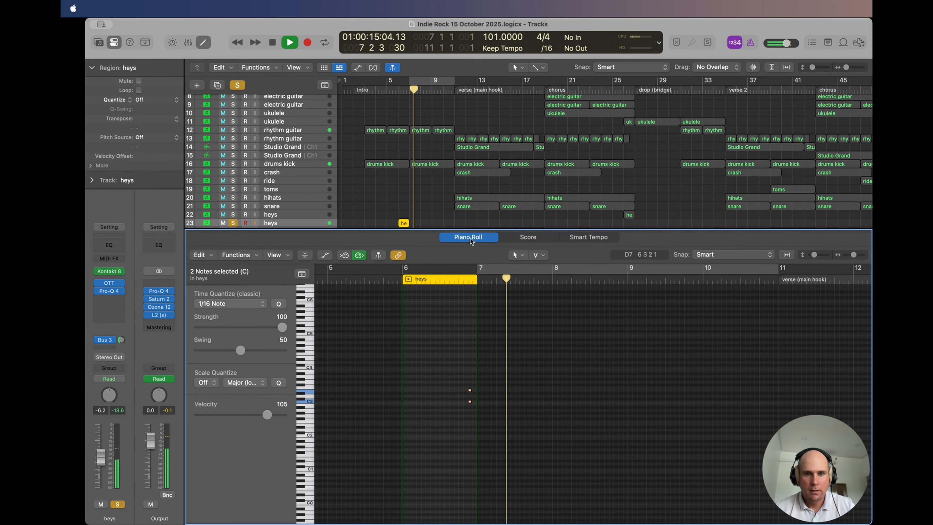
key("e")
left_click(233, 237)
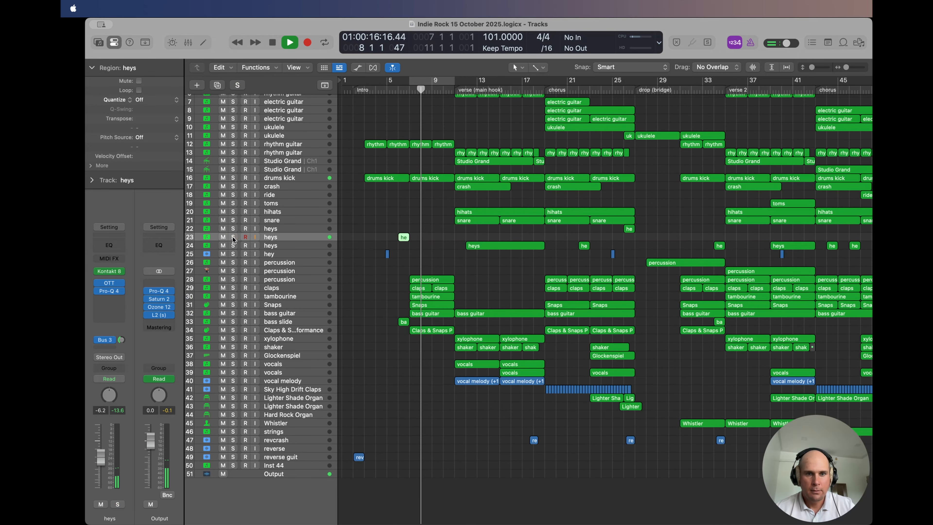
left_click(380, 241)
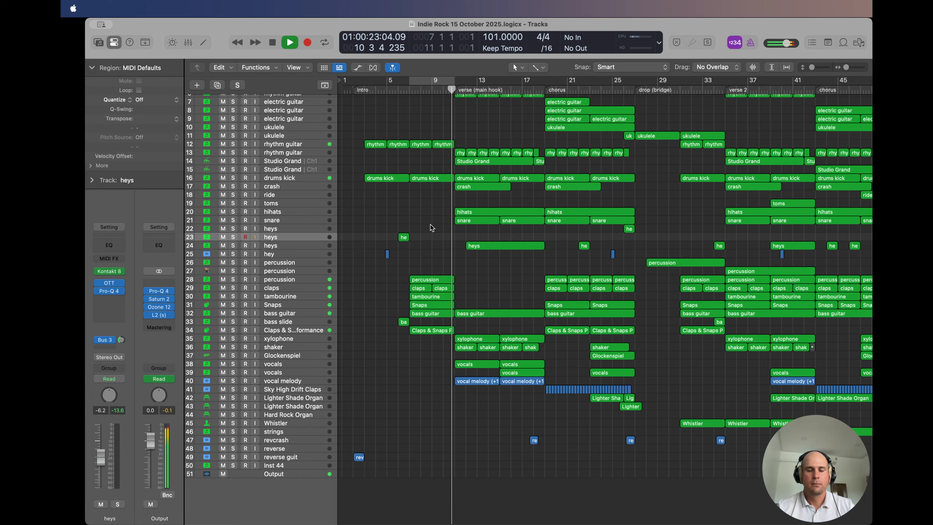
Step: Set the cycle range over the verse (main hook) from bar 11 to 19 and play all tracks through it
key("space")
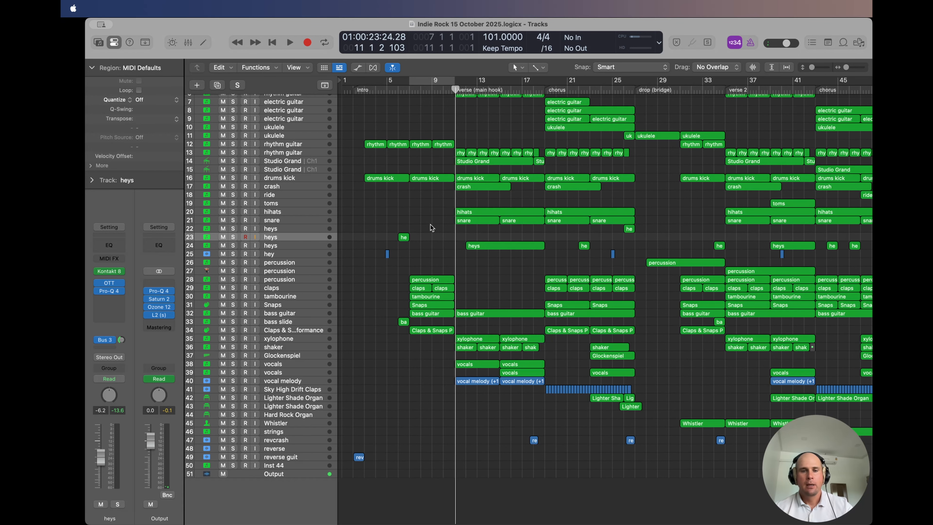
scroll(431, 228, "up", 3)
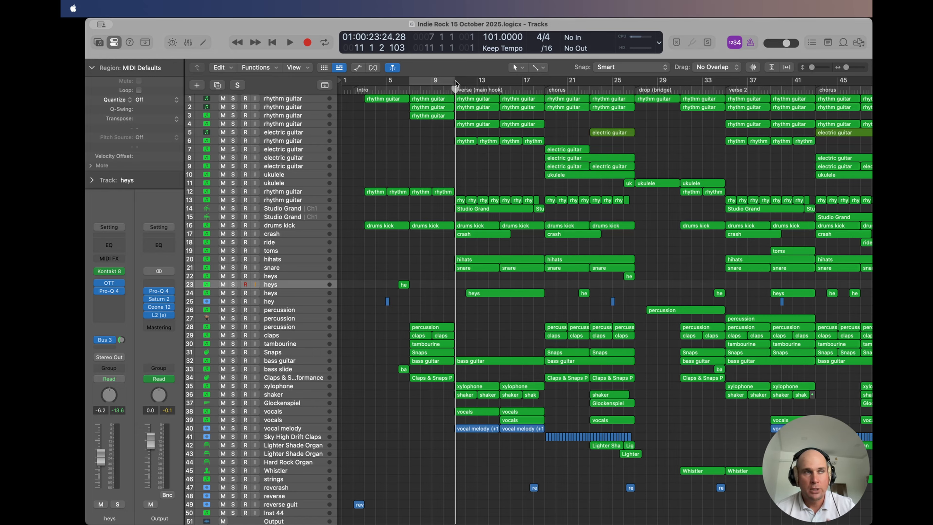
left_click_drag(456, 81, 545, 82)
key("space")
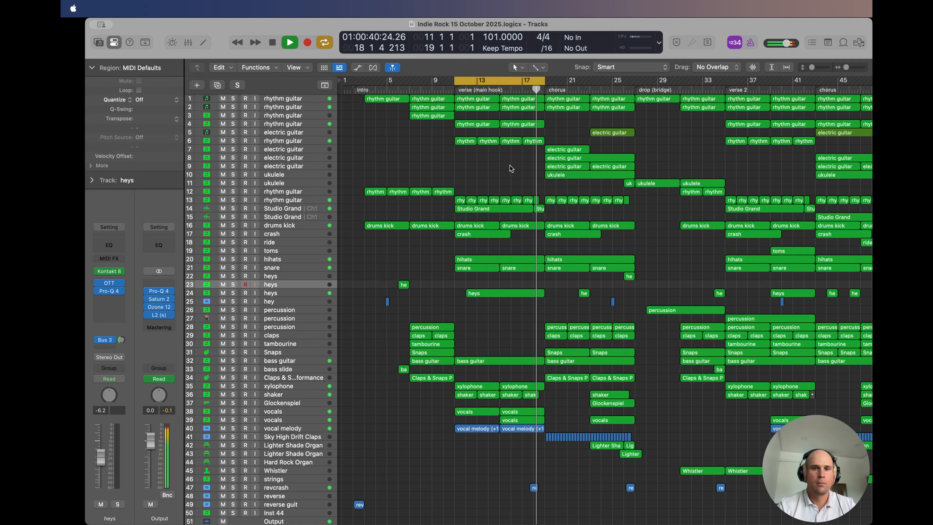
key("space")
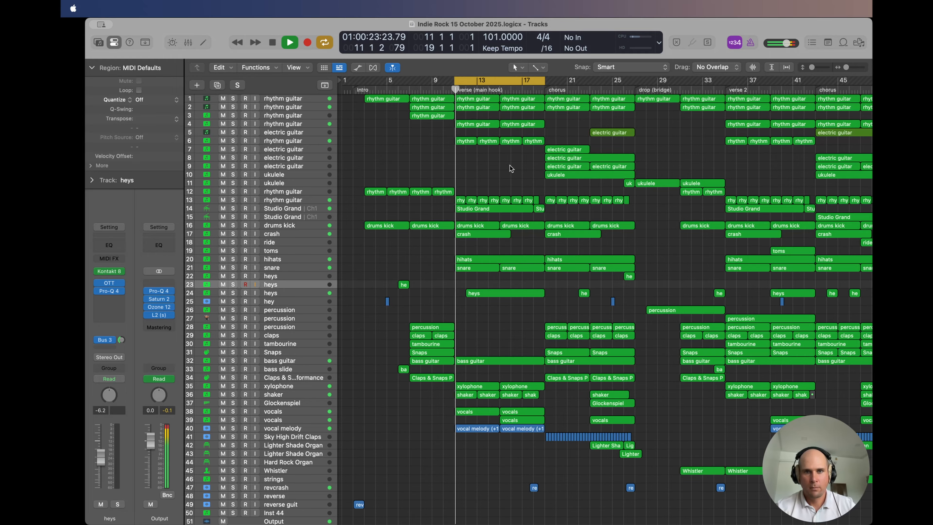
Step: Solo rhythm guitar tracks 1, 2, 4 and 6 and play them together within the verse cycle
left_click(233, 99)
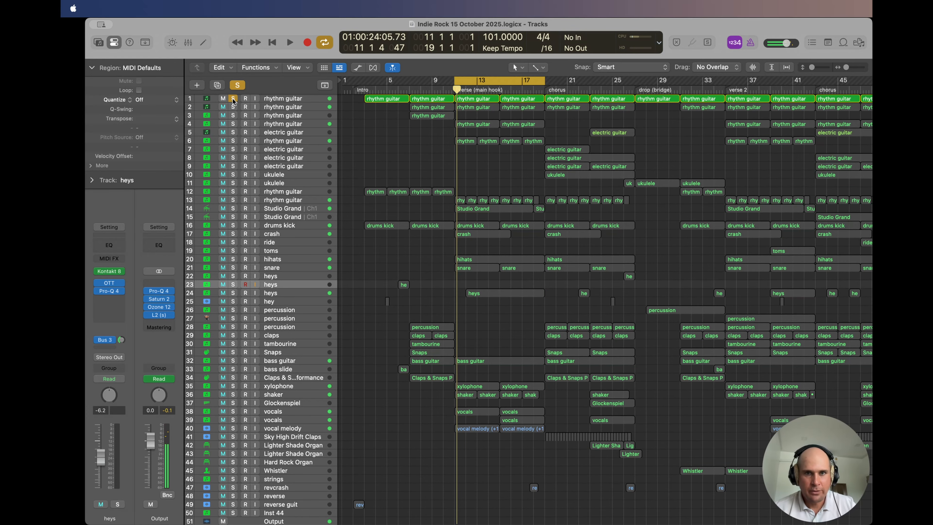
left_click(234, 124)
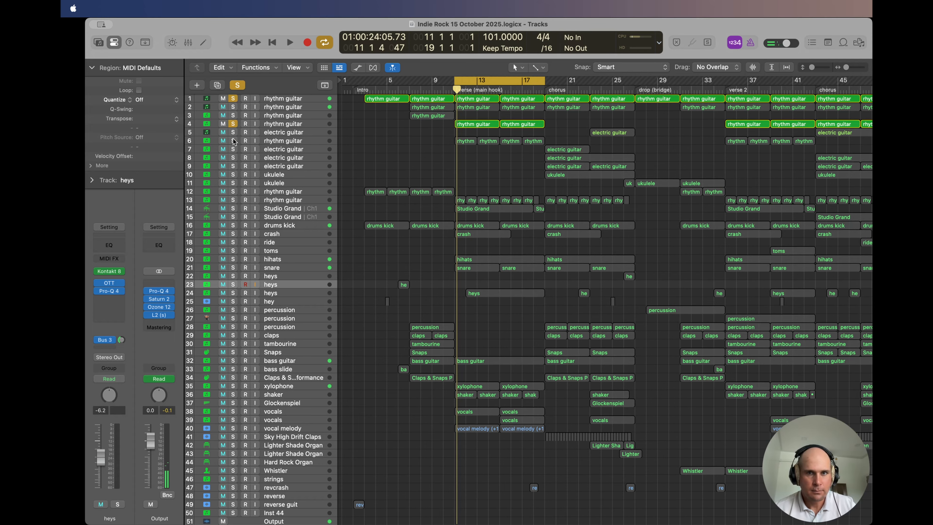
left_click(232, 107)
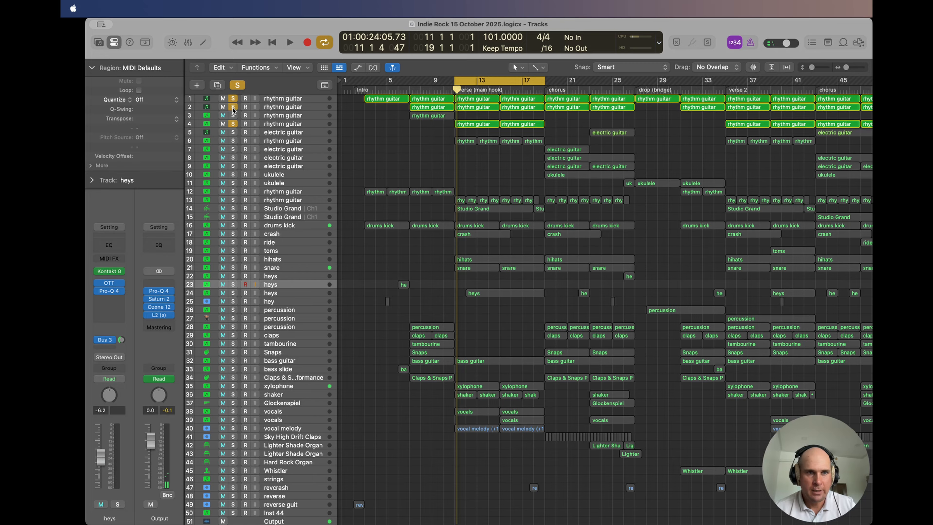
left_click(233, 140)
key("space")
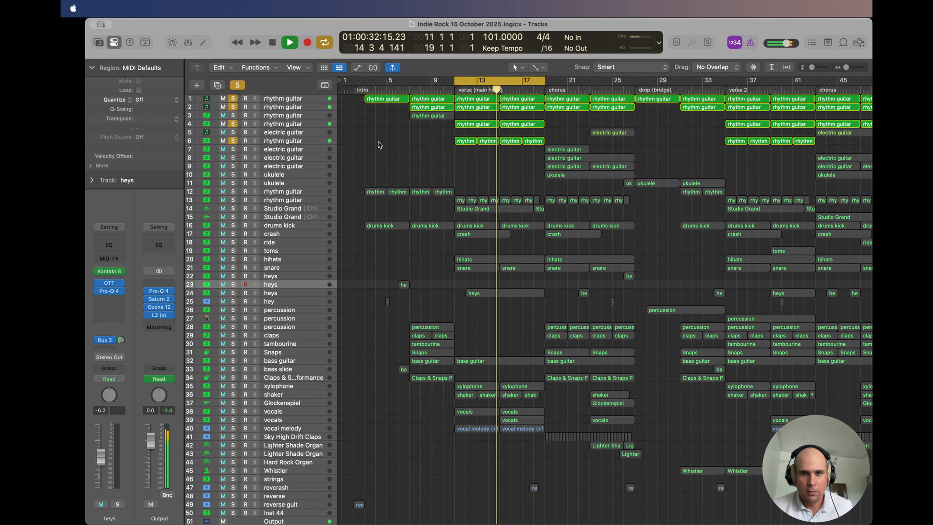
key("space")
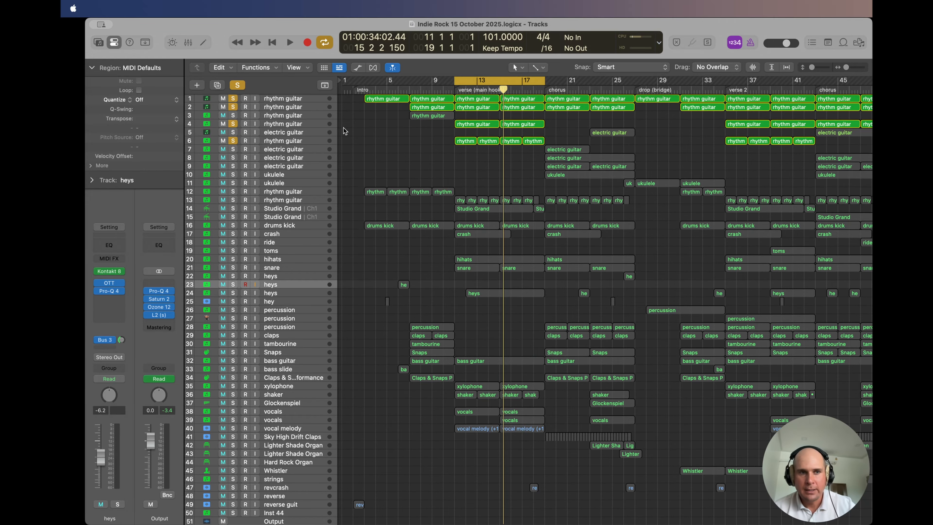
Step: View the Kontakt 8 instrument of rhythm guitar track 4
left_click(289, 123)
left_click(110, 276)
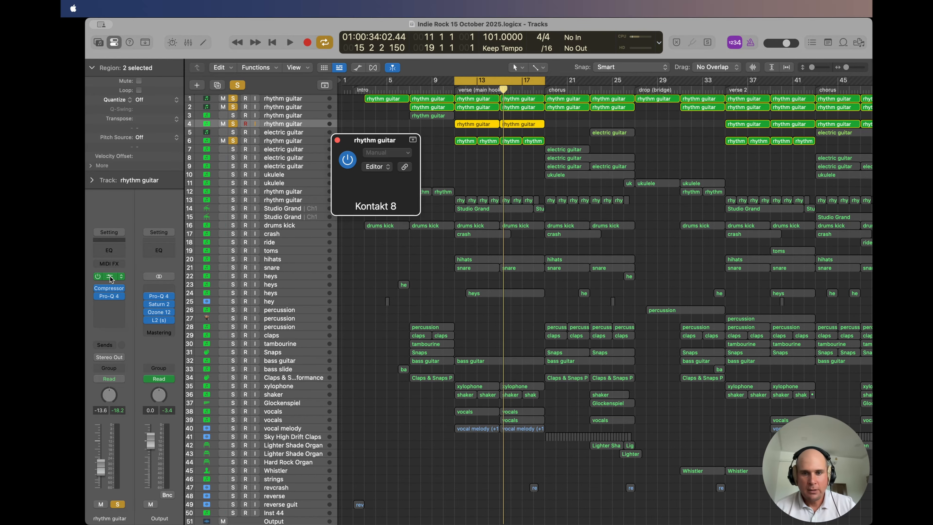
left_click_drag(463, 141, 435, 141)
Step: Play rhythm guitar track 4 in solo and view the Piano Roll notes of its verse regions
left_click(233, 98)
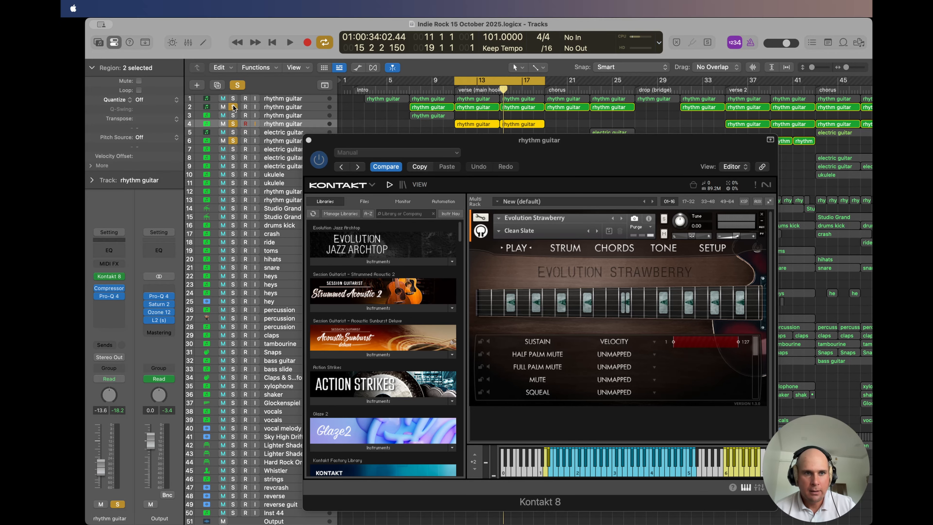
left_click(234, 106)
key("space")
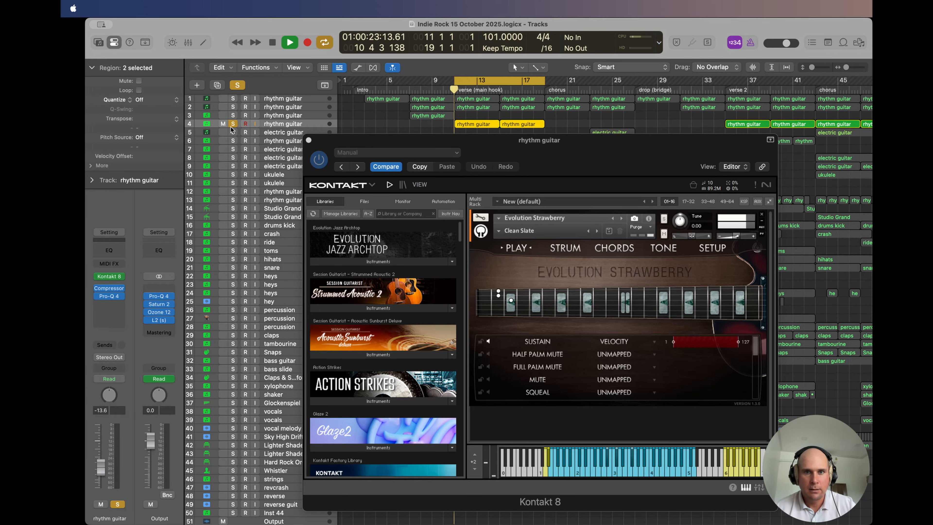
double_click(479, 124)
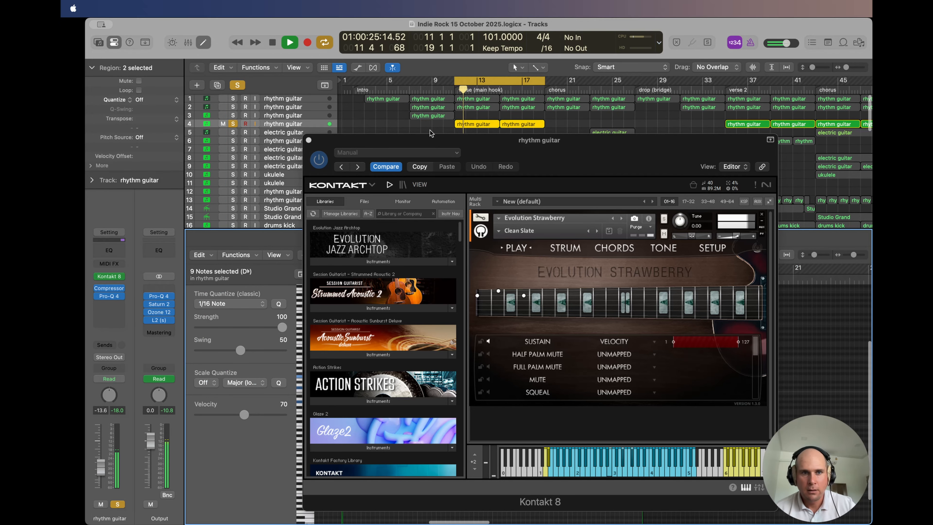
left_click(309, 140)
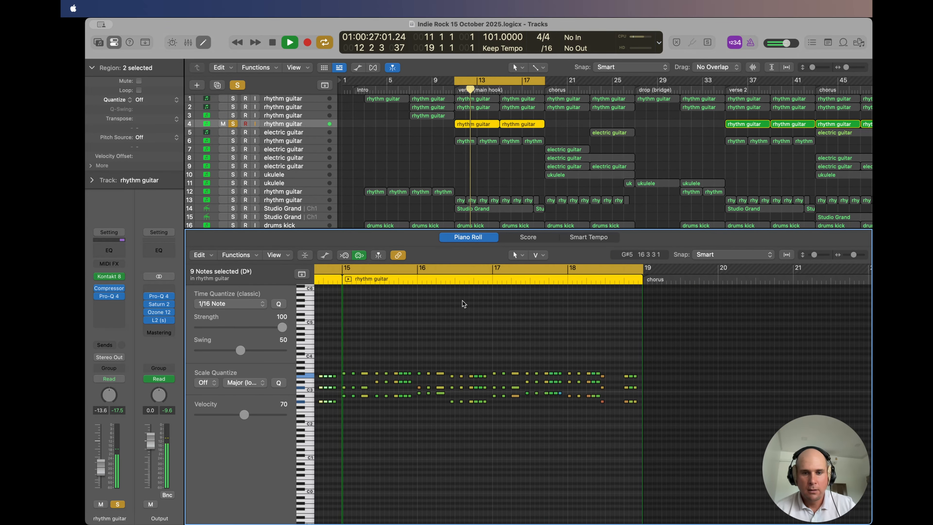
left_click(469, 328)
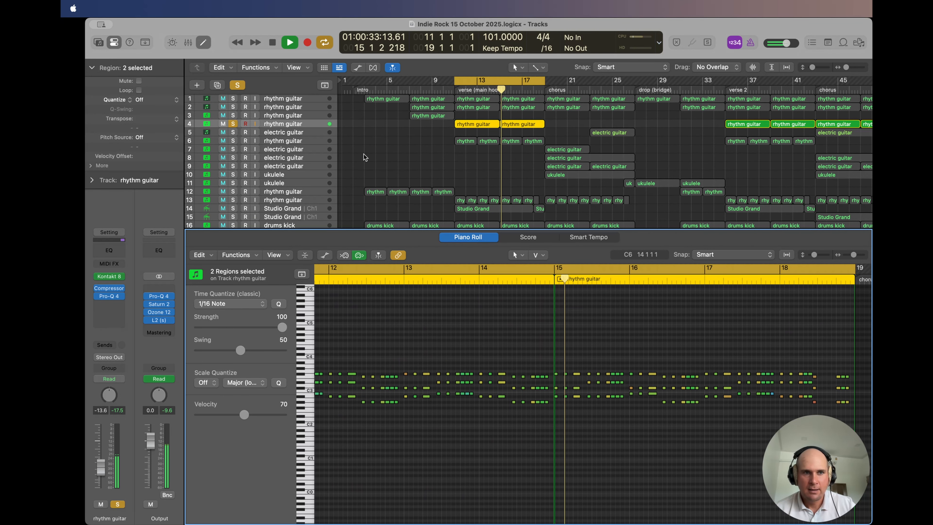
Step: Add rhythm guitar track 6 to the solo and view its Piano Roll notes and Kontakt 8 instrument
left_click(234, 141)
left_click(290, 141)
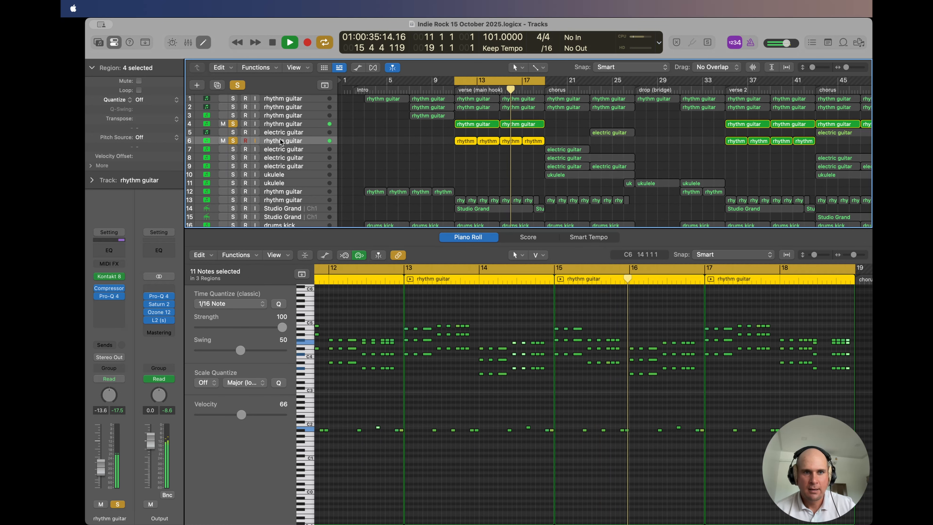
left_click(109, 276)
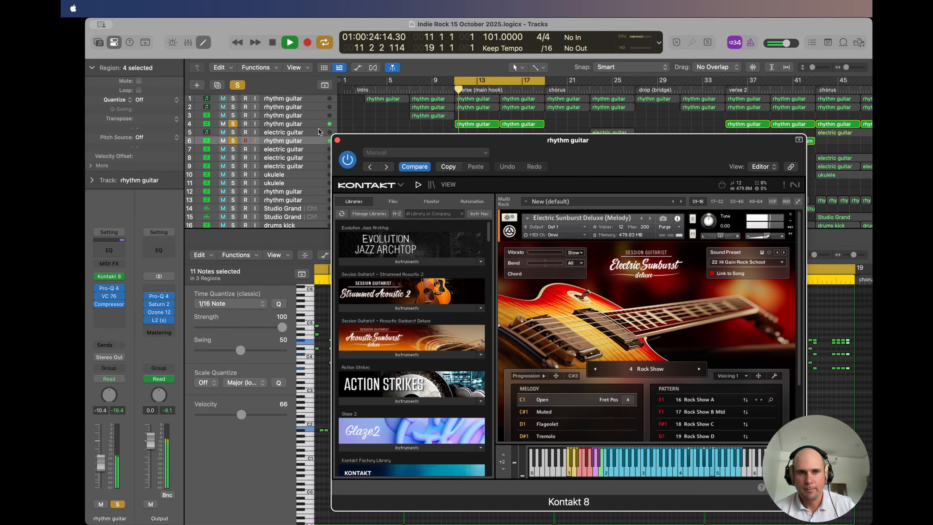
left_click(337, 140)
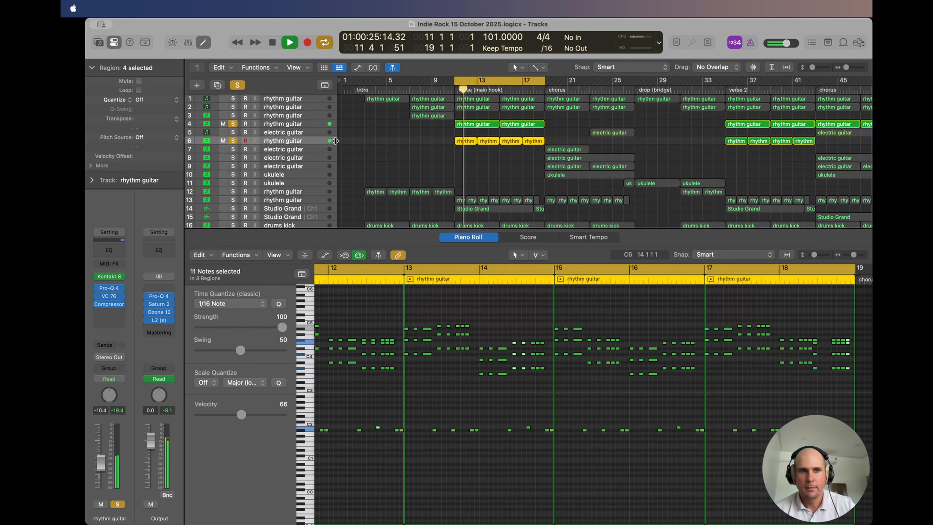
Step: Add rhythm guitar tracks 1 and 2 to the soloed tracks, hide the Piano Roll and stop playback after listening
left_click(232, 106)
left_click(233, 98)
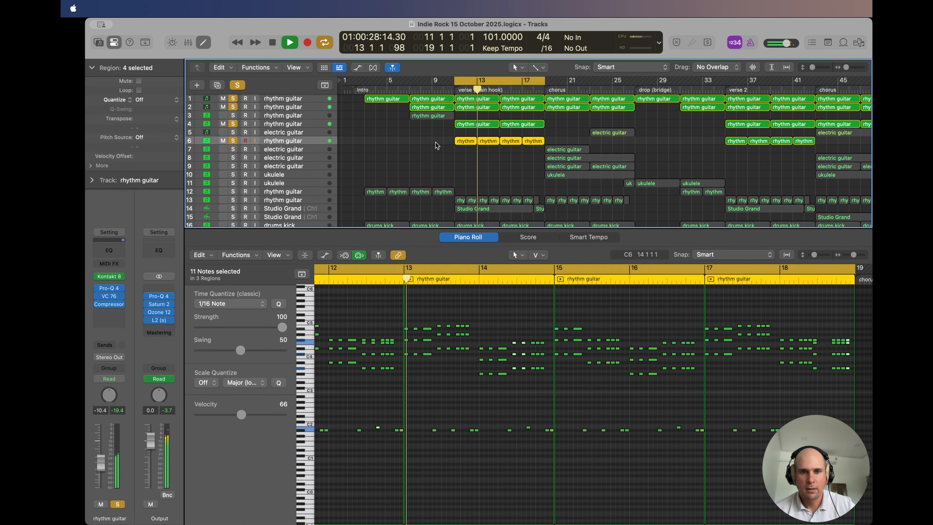
key("e")
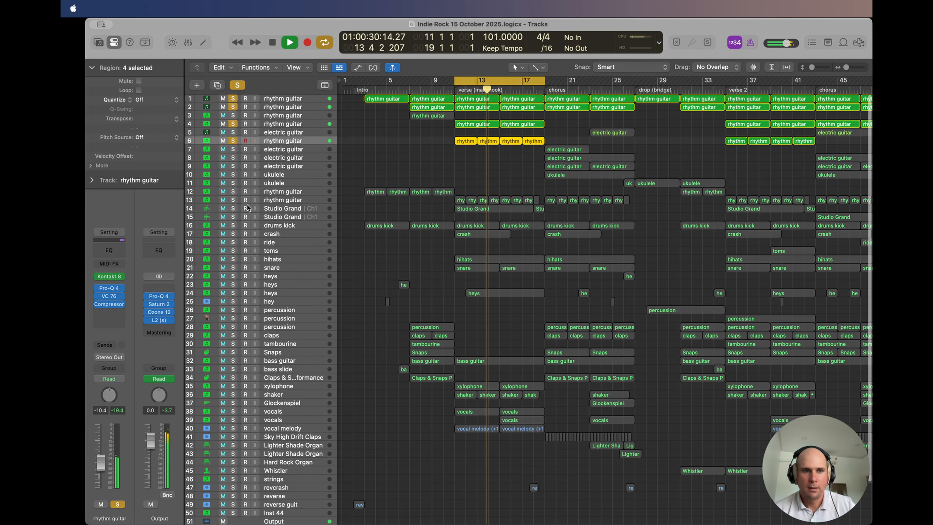
key("space")
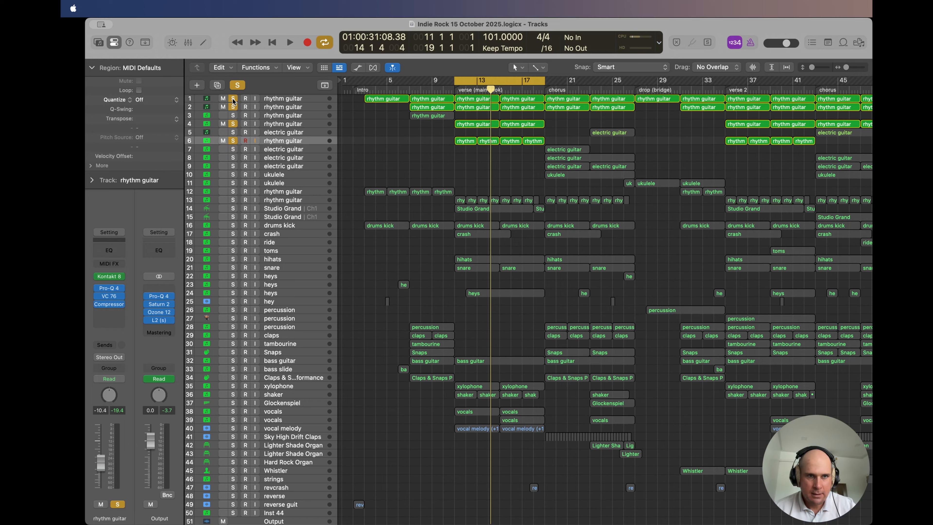
Step: Clear all solos and play rhythm guitar track 13 in solo
left_click(238, 85)
left_click(277, 201)
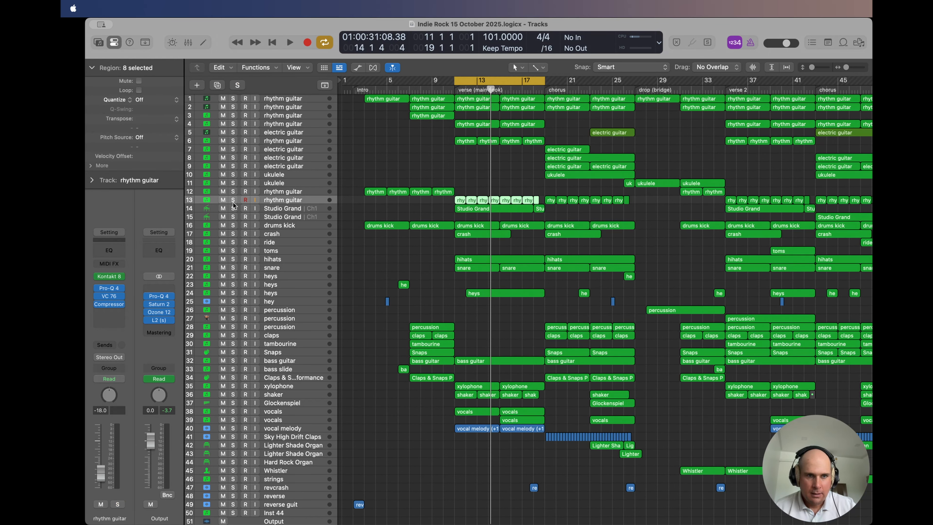
left_click(233, 200)
key("space")
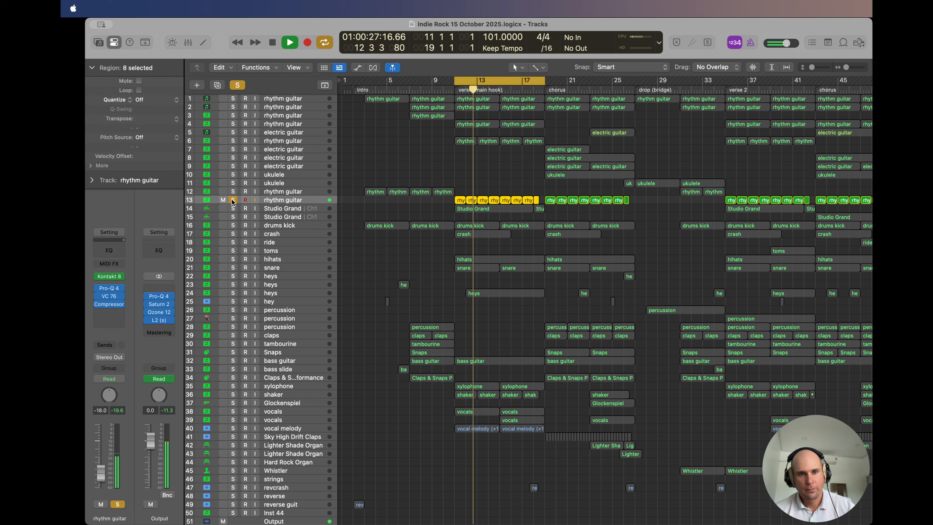
Step: Play rhythm guitar tracks 1, 2, 4 and 6 along with soloed track 13, then clear all solos
left_click(233, 99)
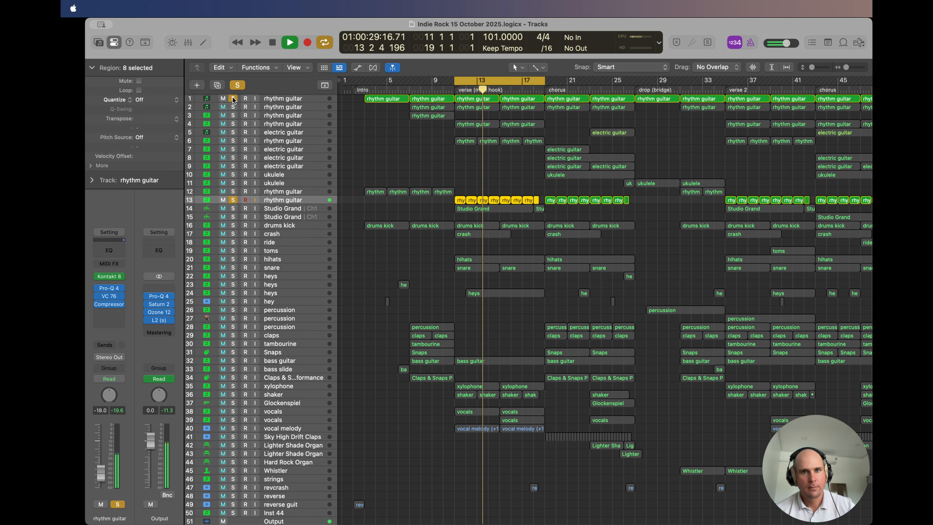
left_click(232, 107)
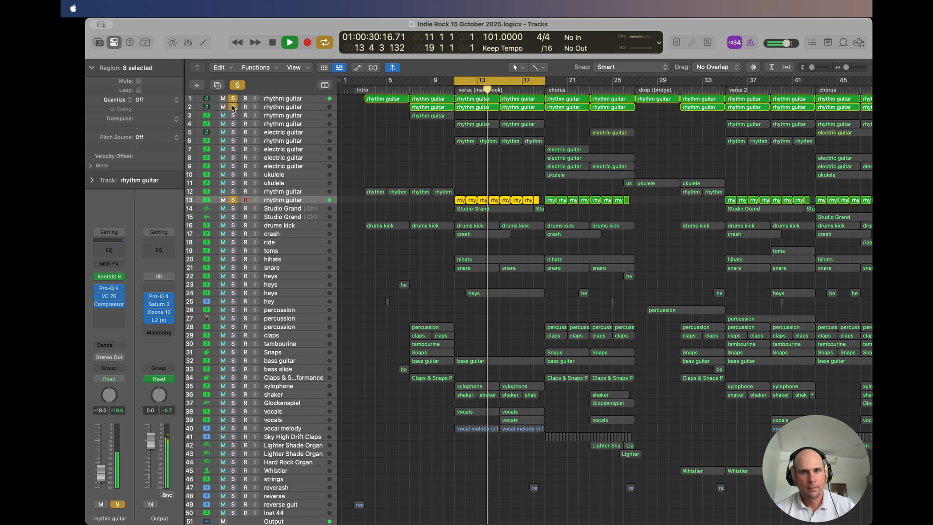
left_click(233, 124)
left_click(234, 141)
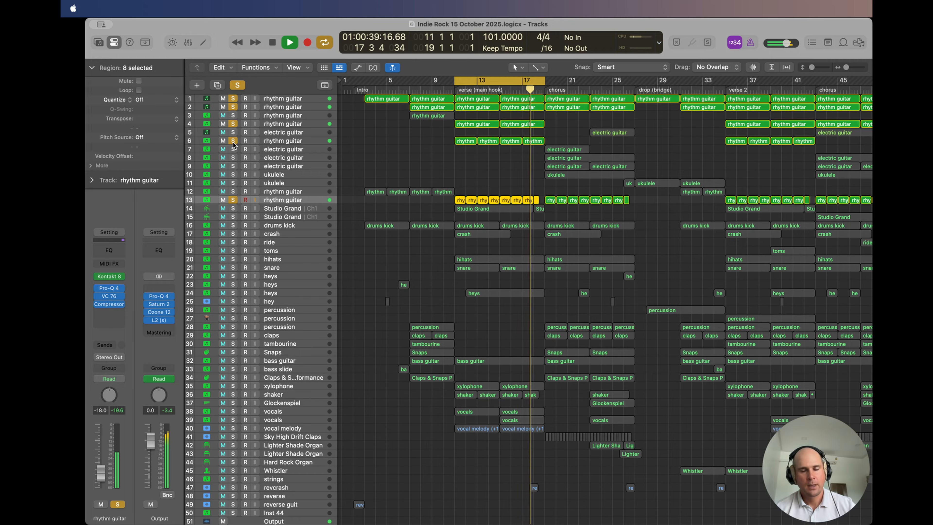
left_click(236, 84)
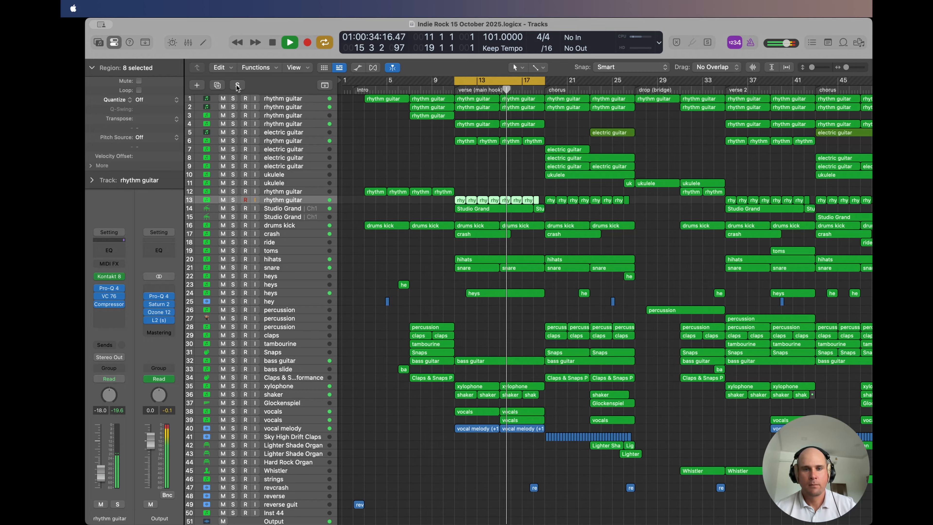
Step: Solo xylophone track 35 during playback and view its Kontakt 8 instrument
left_click(233, 386)
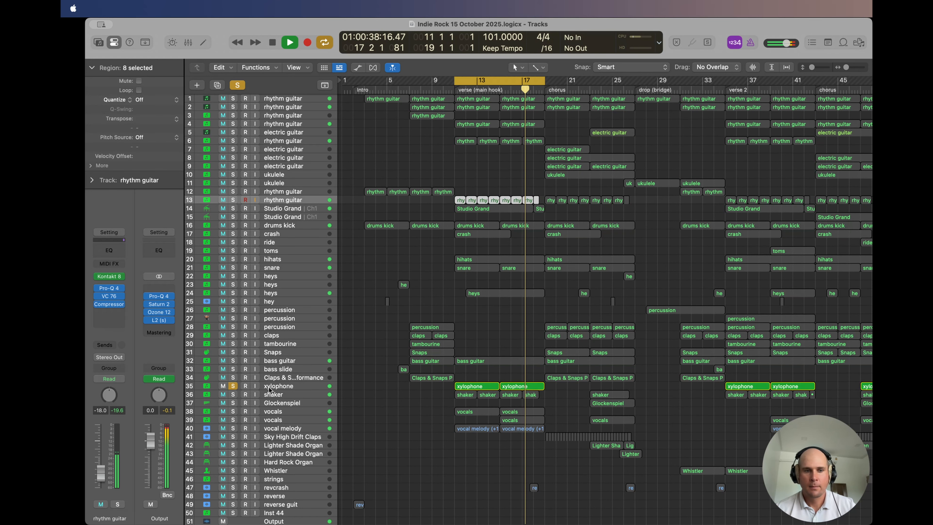
left_click(269, 387)
left_click(107, 275)
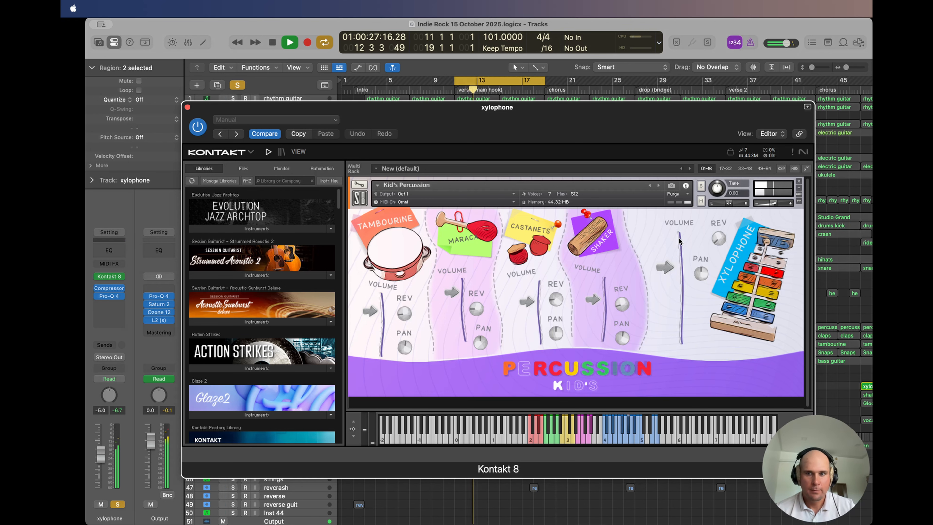
left_click(187, 107)
Step: View the xylophone region's notes in the Piano Roll, then hide the editor and unsolo track 35
double_click(471, 385)
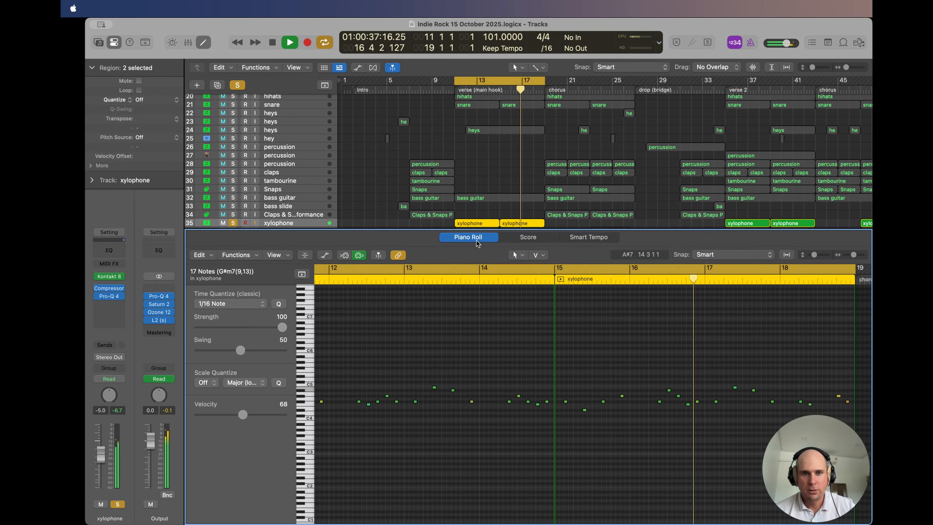
key("e")
left_click(233, 338)
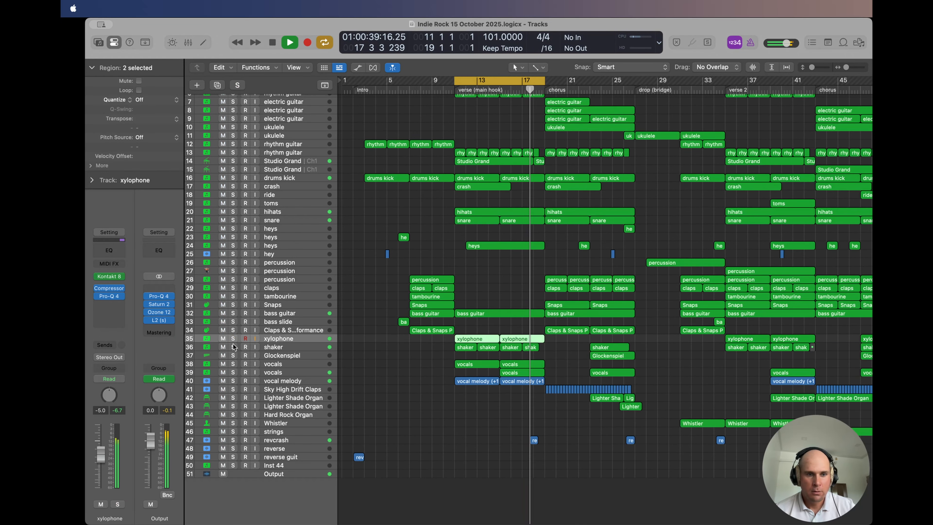
Step: Play shaker track 36 in solo and view its Kontakt 8 instrument, then unsolo it
left_click(233, 346)
left_click(278, 347)
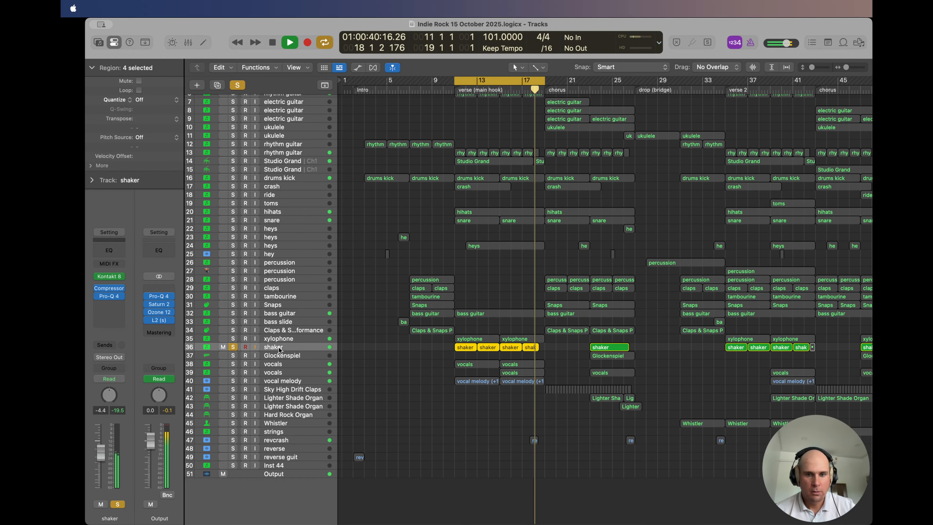
left_click(109, 276)
left_click_drag(461, 144, 252, 61)
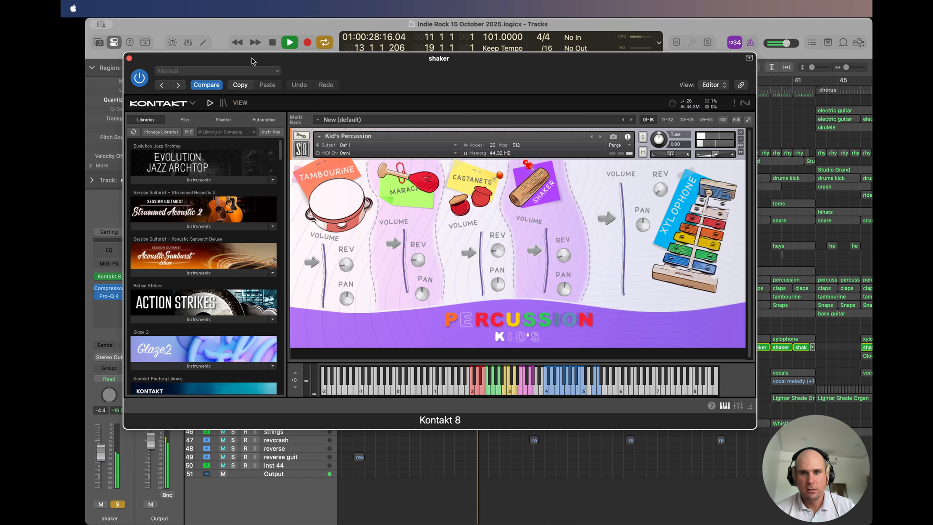
left_click(129, 58)
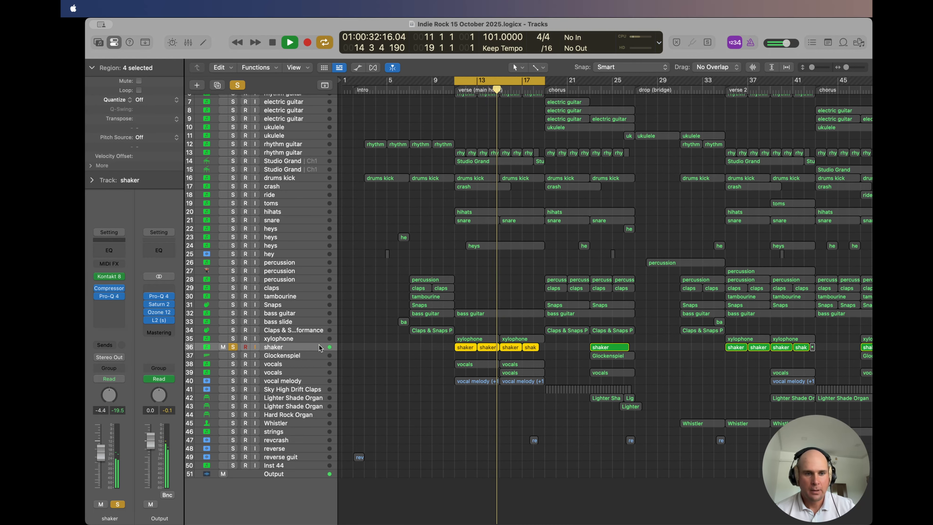
left_click(232, 347)
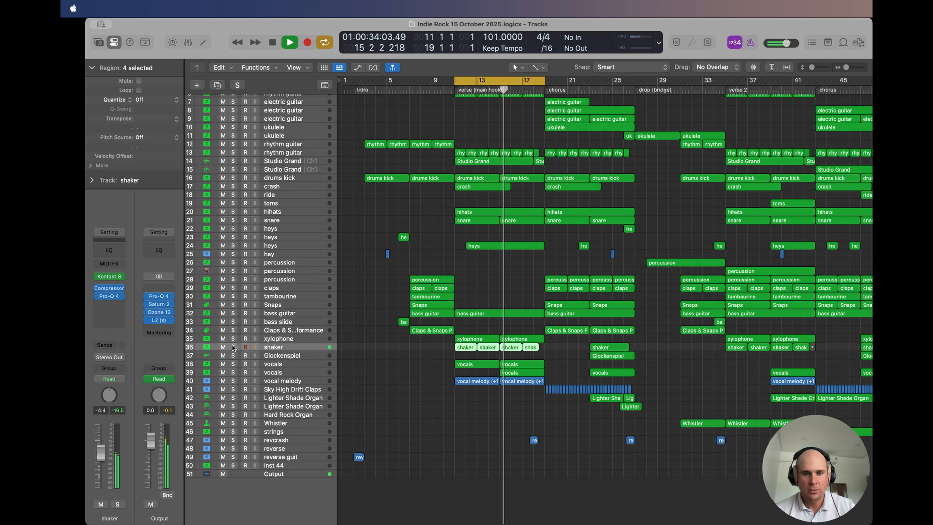
Step: Solo vocals track 38 during playback and view its Kontakt 8 instrument, then unsolo the track
left_click(285, 364)
left_click(235, 363)
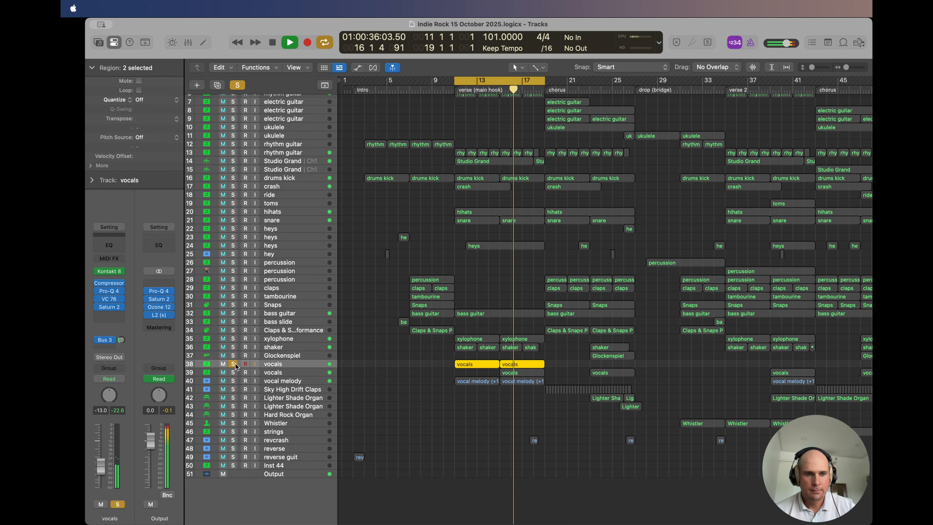
left_click(109, 271)
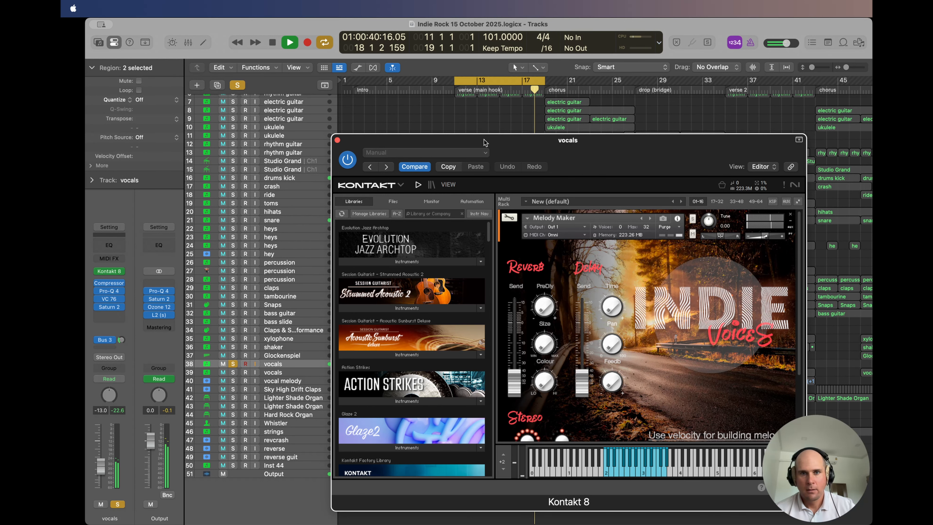
left_click_drag(483, 143, 452, 105)
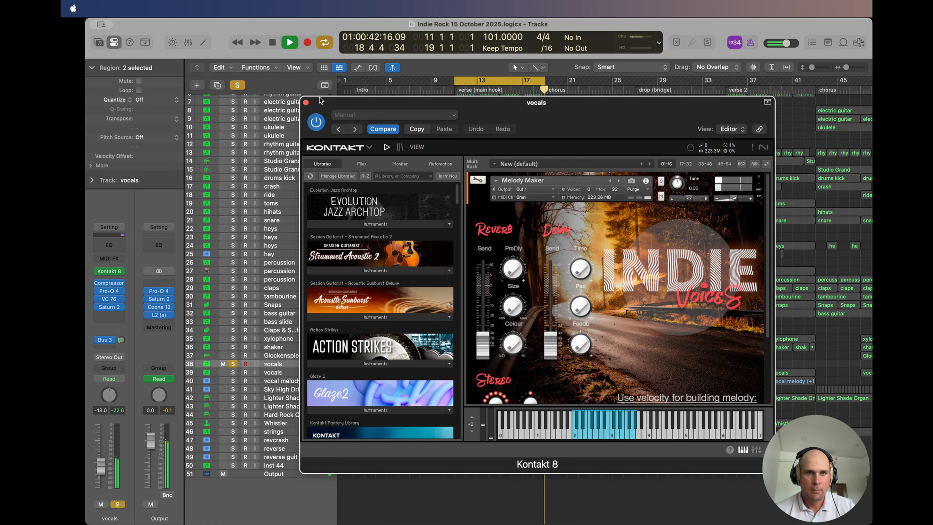
left_click(306, 103)
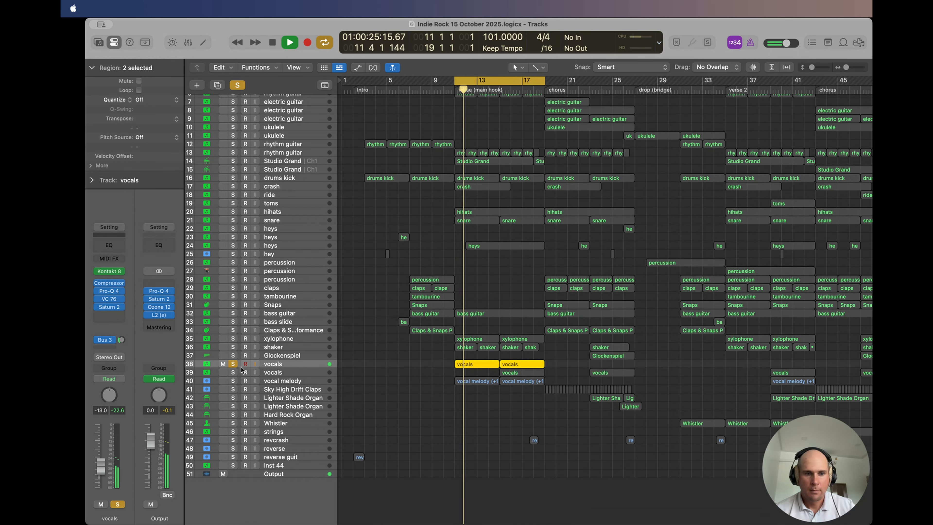
left_click(234, 364)
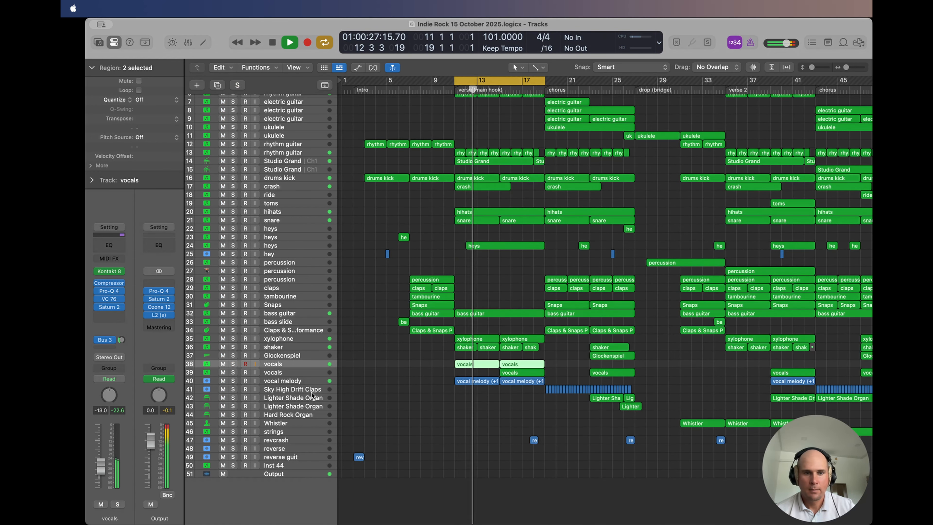
Step: Solo vocal melody track 40 during playback and view its Choral and VC 76 effect settings
left_click(291, 381)
left_click(234, 381)
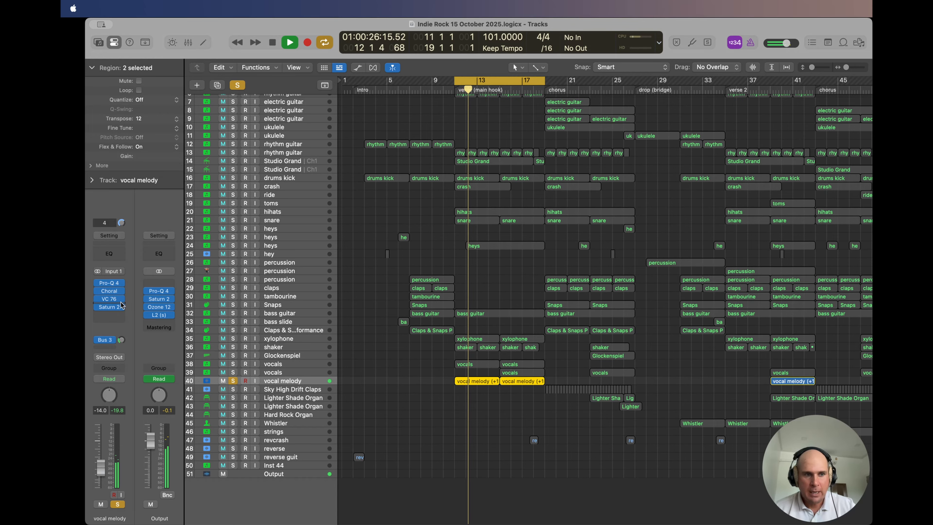
left_click(109, 291)
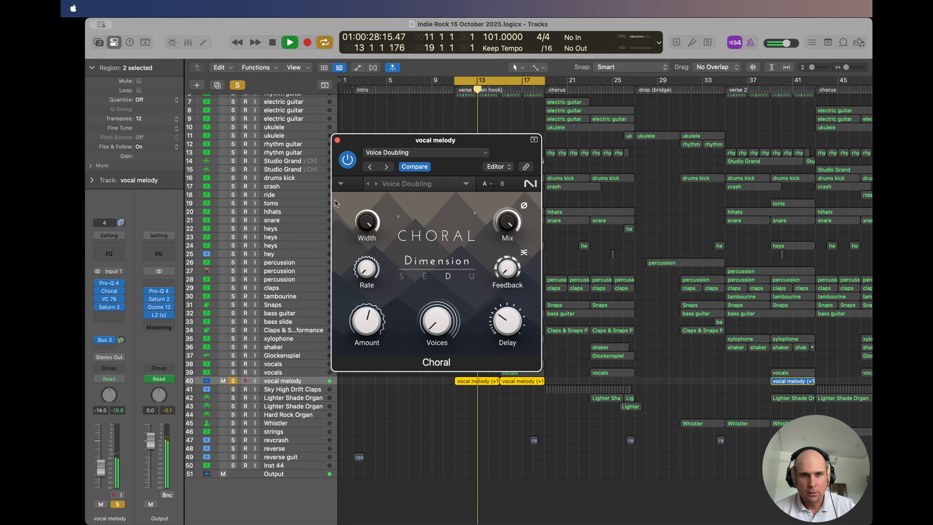
left_click(337, 140)
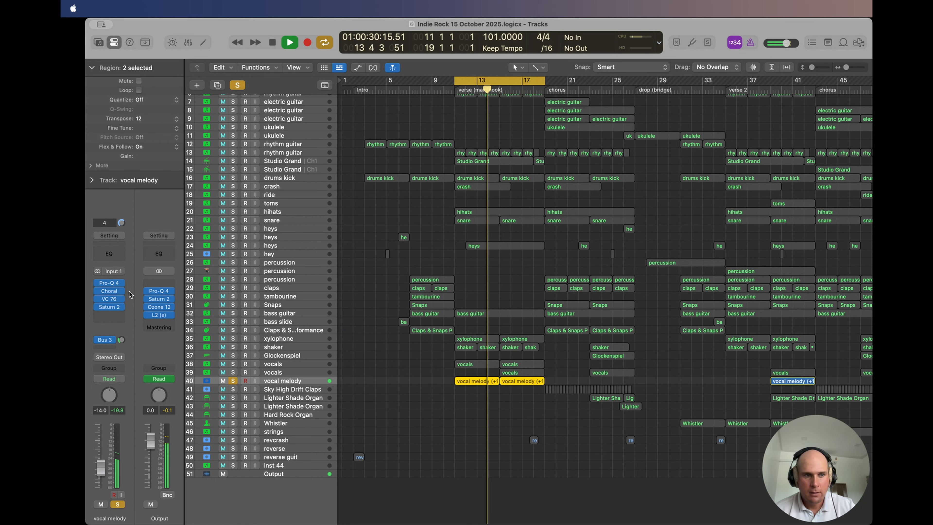
left_click(109, 299)
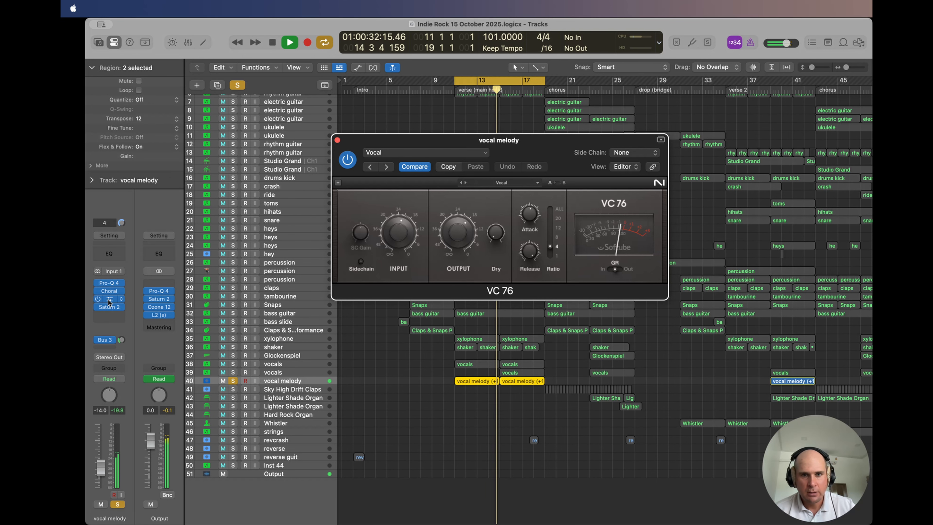
left_click(337, 140)
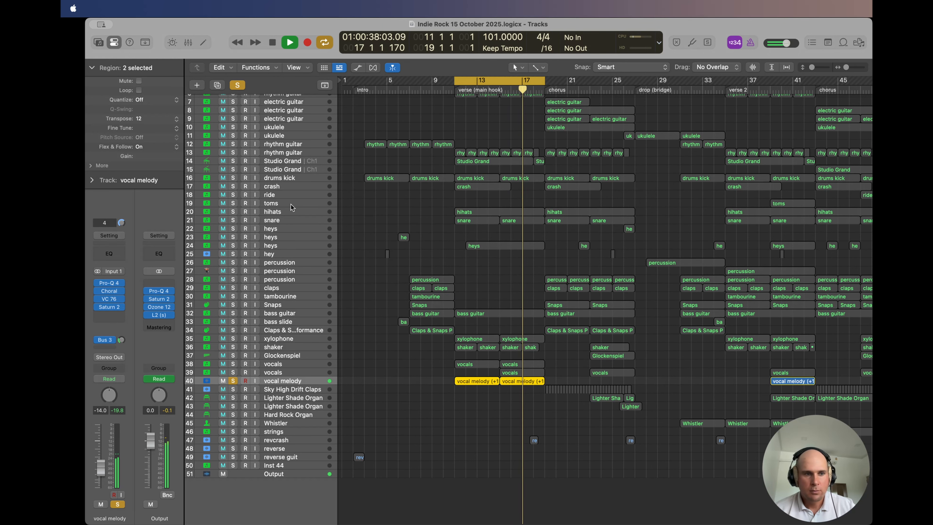
Step: View the vocal melody's Saturn 2 effect and compare the sound with it bypassed and enabled
left_click(108, 307)
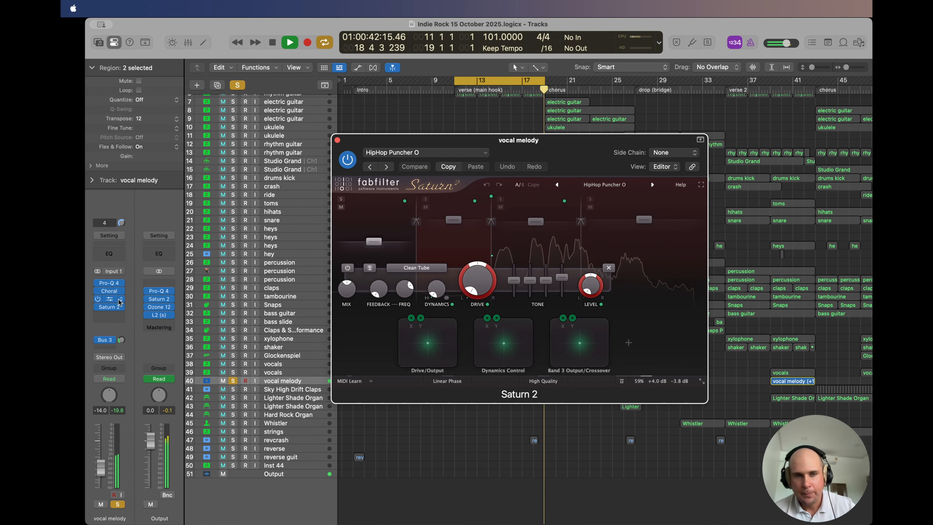
left_click(348, 159)
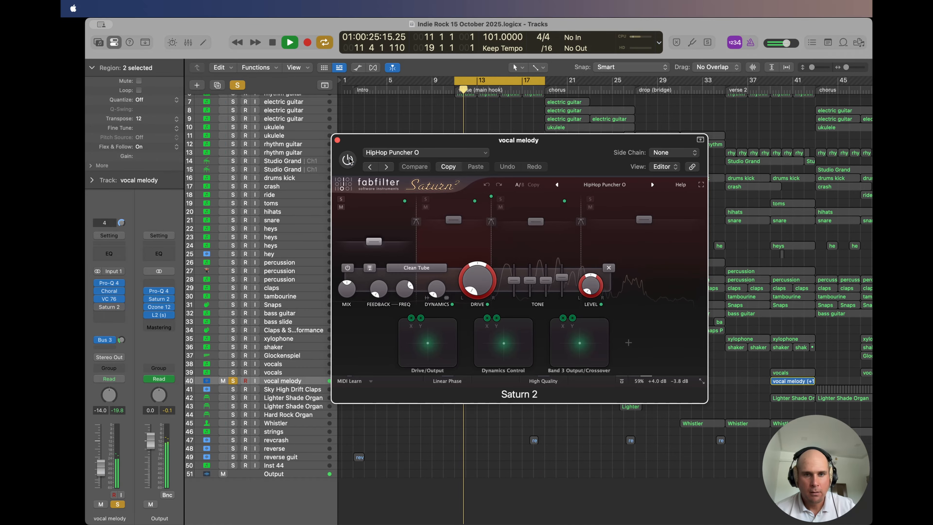
left_click(348, 159)
left_click(337, 140)
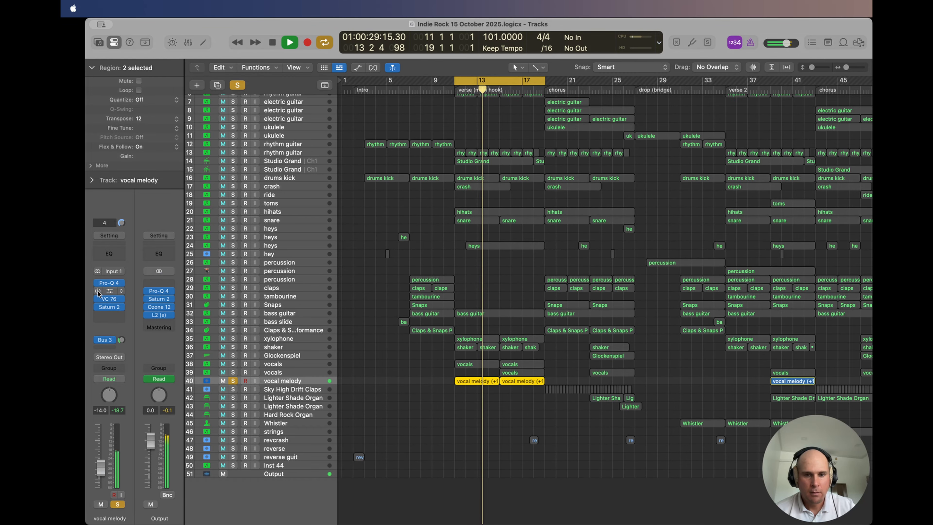
Step: View the vocal melody's Pro-Q 4 equalizer curve, then unsolo track 40
left_click(110, 283)
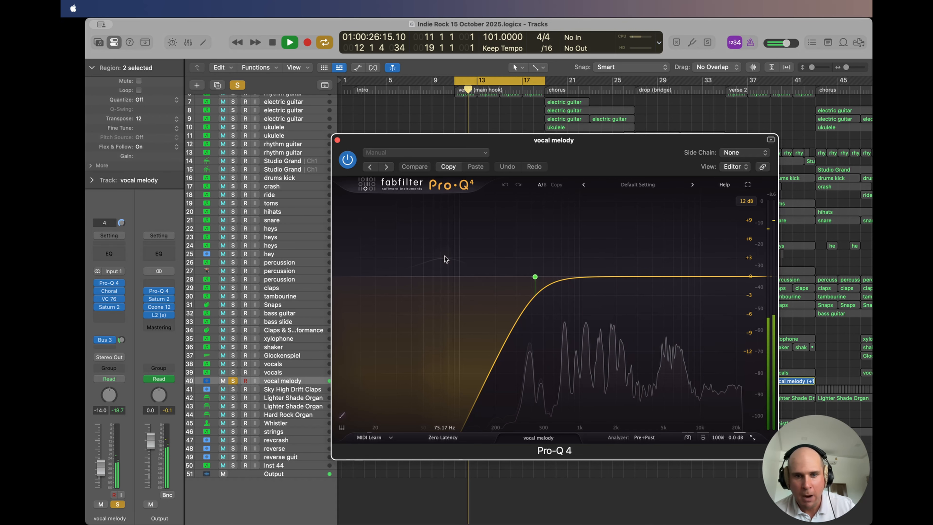
left_click(338, 141)
left_click(232, 380)
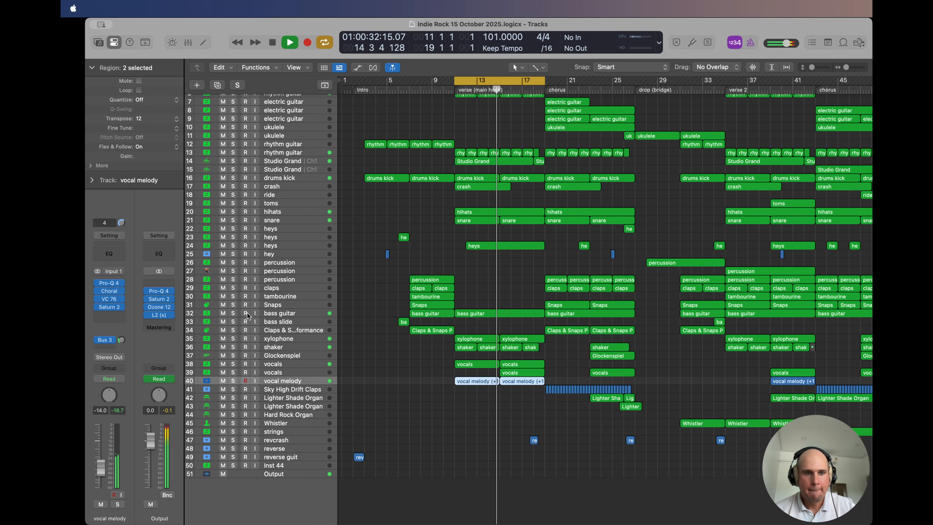
Step: Solo bass guitar track 32 and view its verse region's notes in the Piano Roll, then hide the editor and unsolo it
left_click(232, 313)
double_click(501, 314)
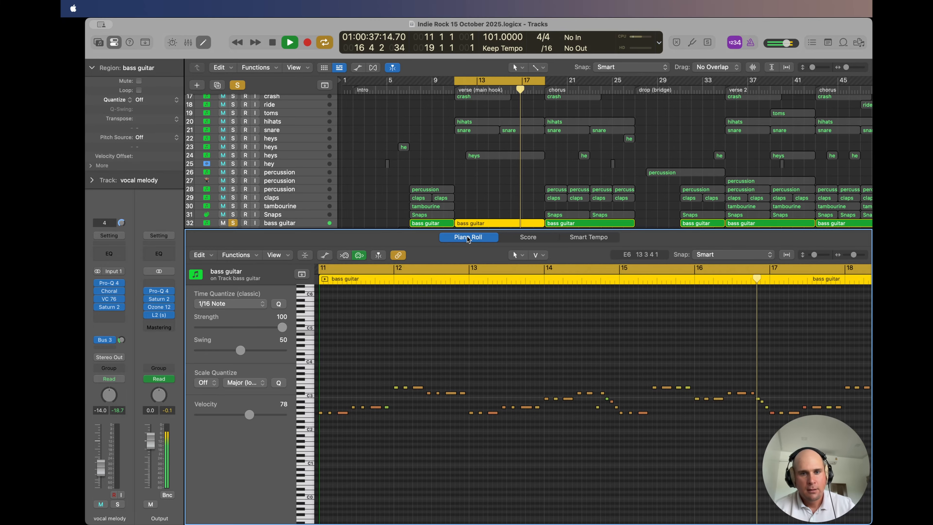
key("e")
left_click(233, 313)
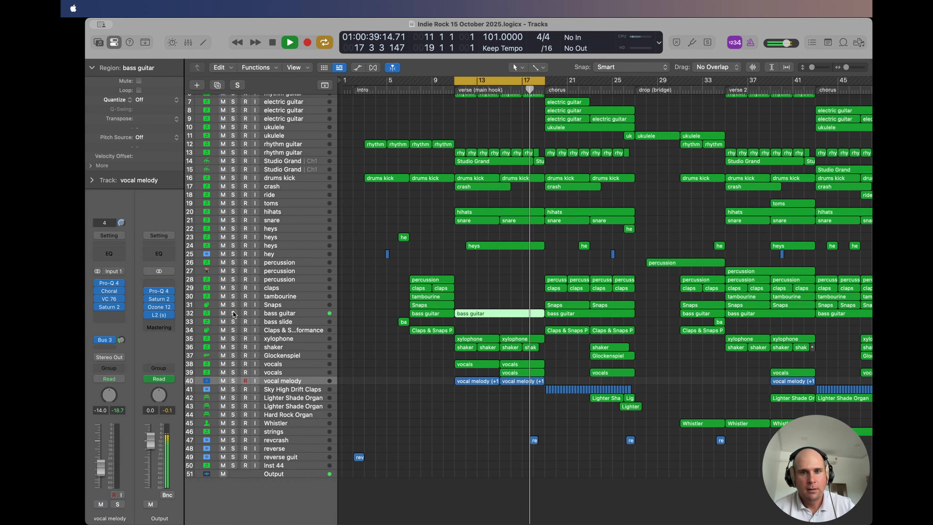
Step: Play snare track 21 and then hihats track 20 in solo, view the hihats' Addictive Drums 2 instrument, and clear the solo
left_click(232, 220)
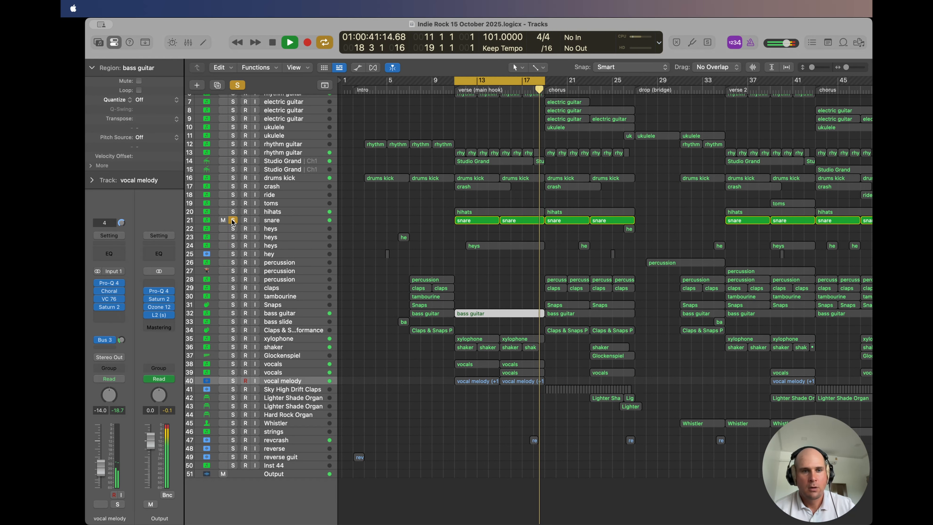
left_click(233, 220)
left_click(232, 211)
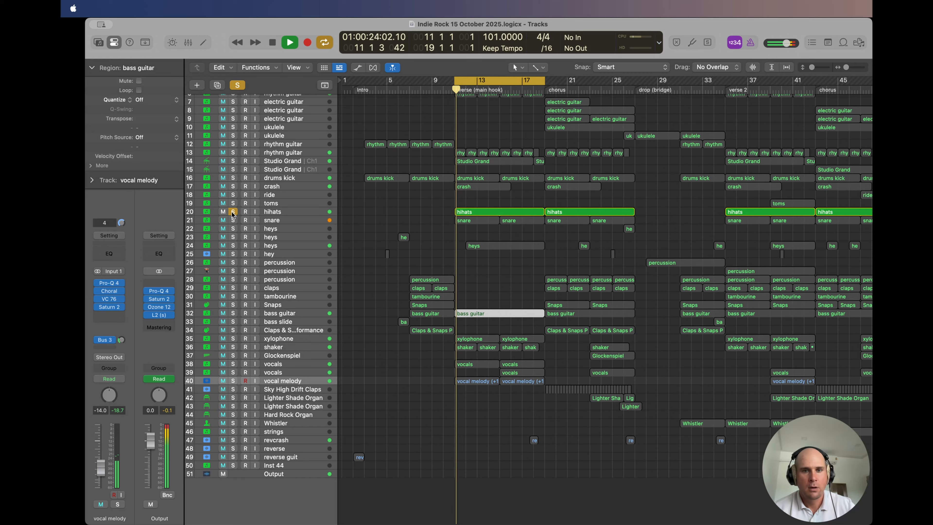
left_click(286, 211)
left_click(107, 276)
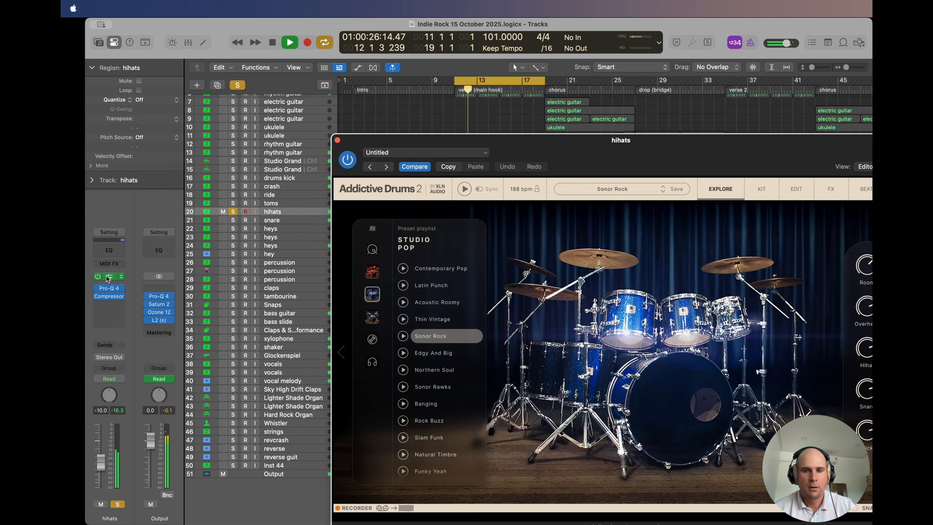
left_click(338, 140)
left_click(233, 211)
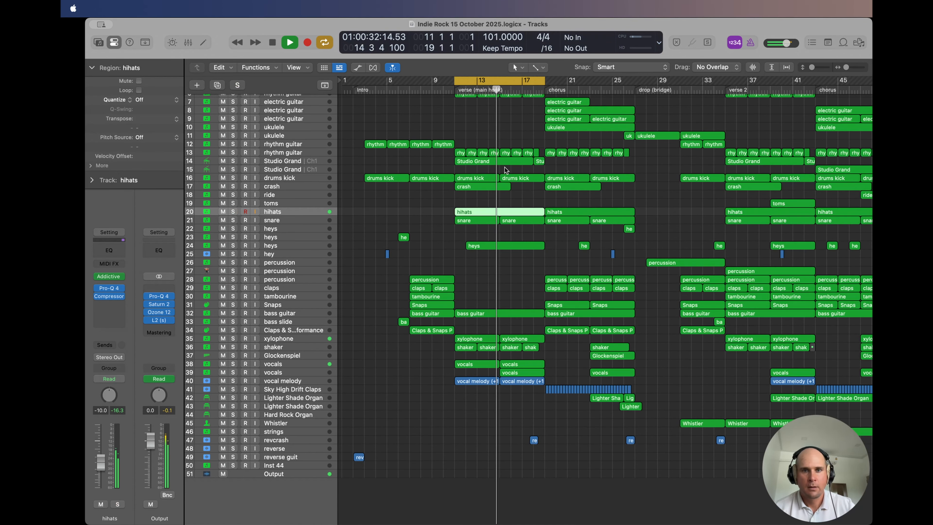
Step: Solo Studio Grand track 14 during playback and view its Studio Piano instrument
left_click(233, 161)
left_click(285, 162)
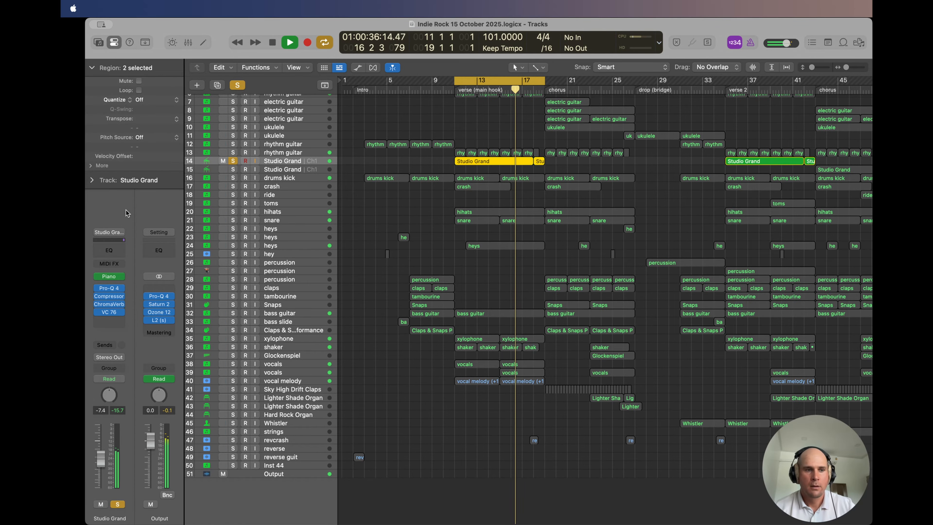
left_click(108, 277)
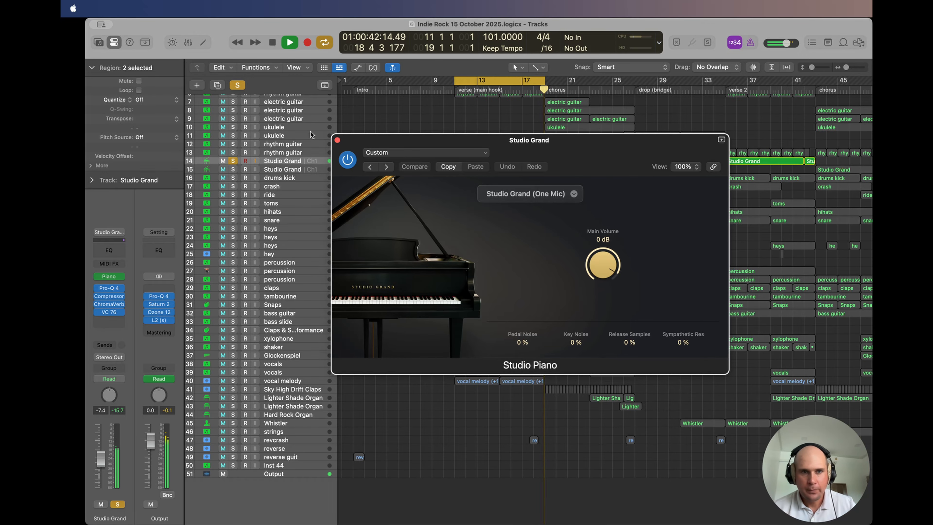
left_click(336, 140)
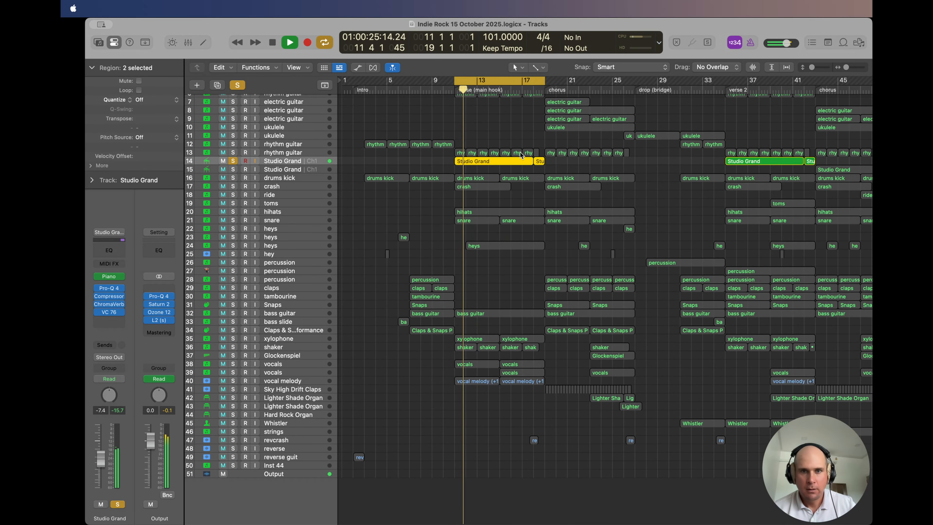
Step: View the verse Studio Grand notes in the Piano Roll, then hide the editor and unsolo track 14
double_click(493, 161)
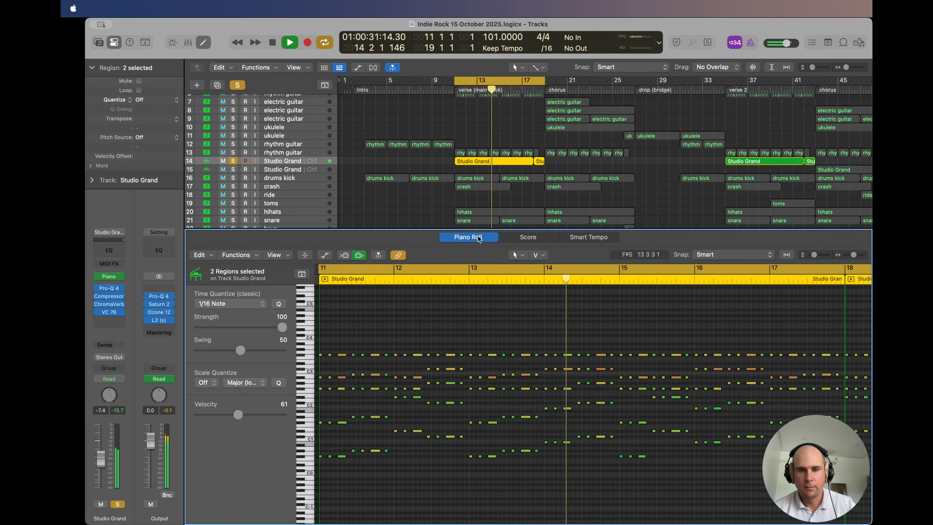
key("e")
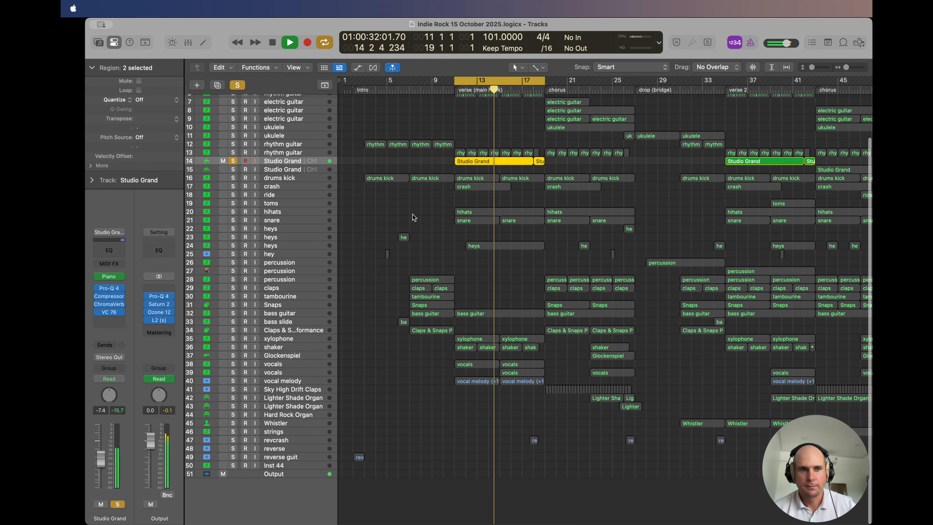
left_click(233, 161)
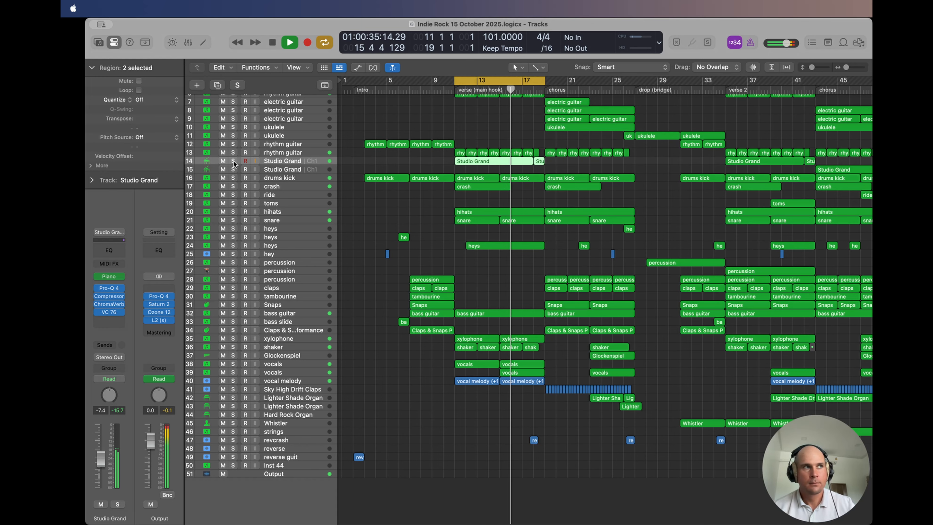
Step: Stop playback, replay the looped verse with all tracks sounding, and stop it again
key("space")
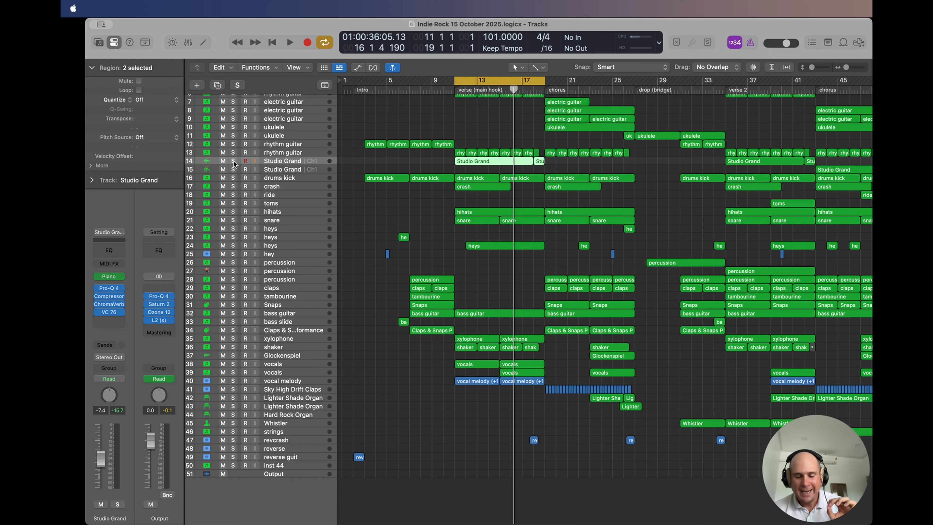
key("space")
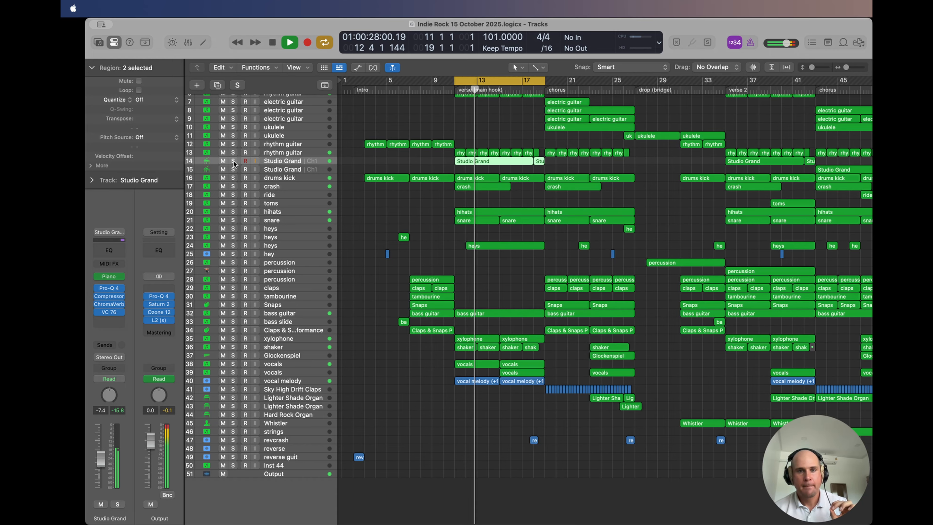
key("space")
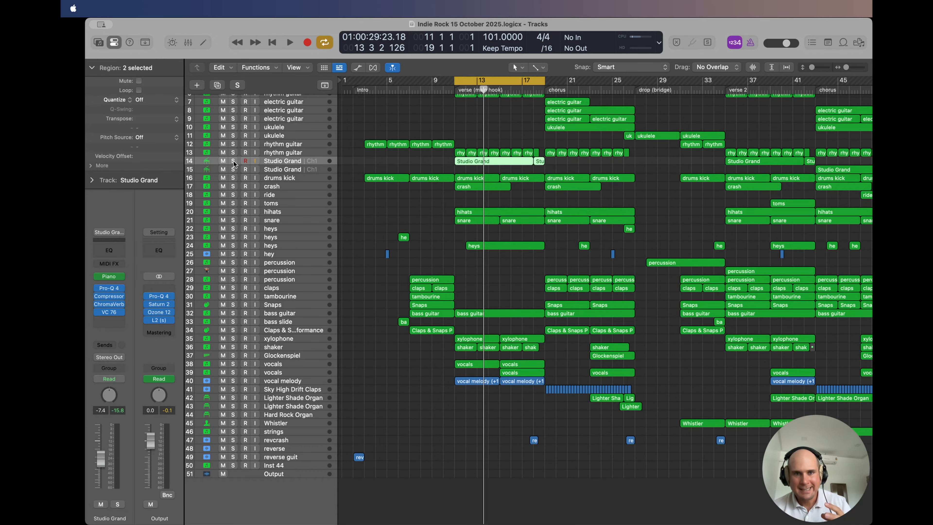
Step: Solo rhythm guitar tracks 1, 2, 4 and 6, play the verse loop, and add tracks 13 and 14 to the solo
scroll(407, 122, "up", 3)
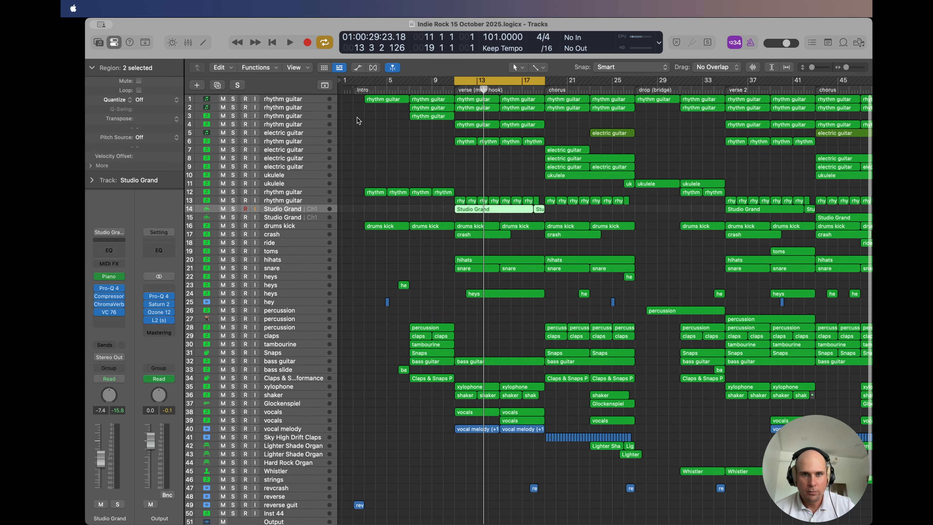
left_click(233, 98)
left_click(233, 107)
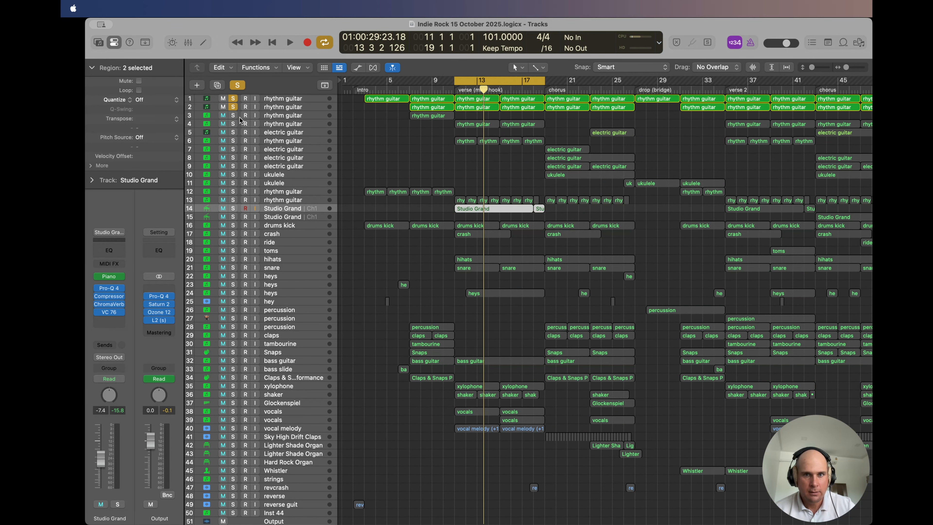
left_click(233, 124)
left_click(233, 141)
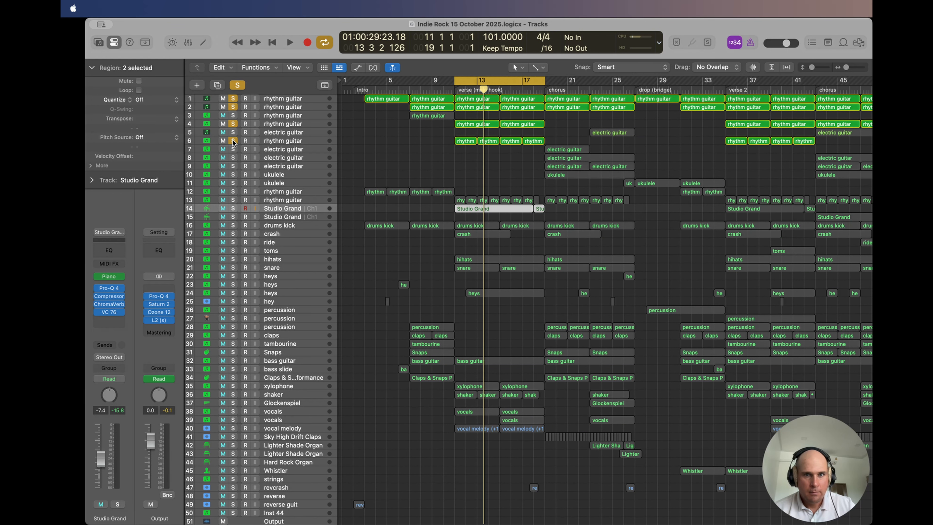
key("space")
left_click(233, 200)
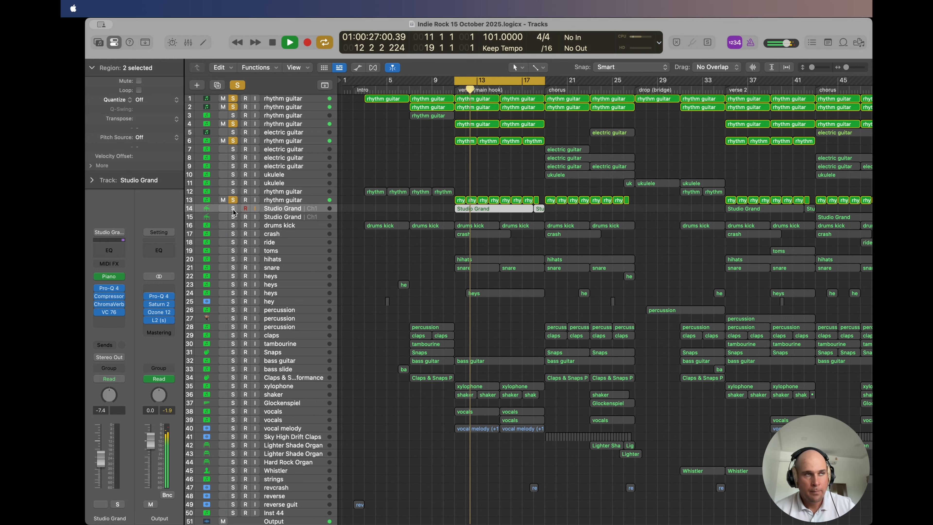
left_click(233, 209)
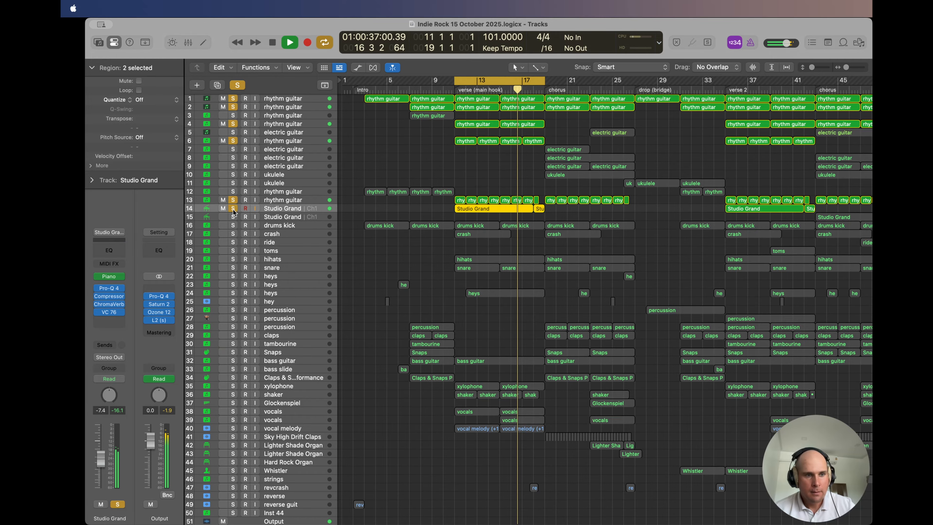
Step: View the VC 76 compressor on the Studio Grand track during playback, close it and stop playback
left_click(108, 312)
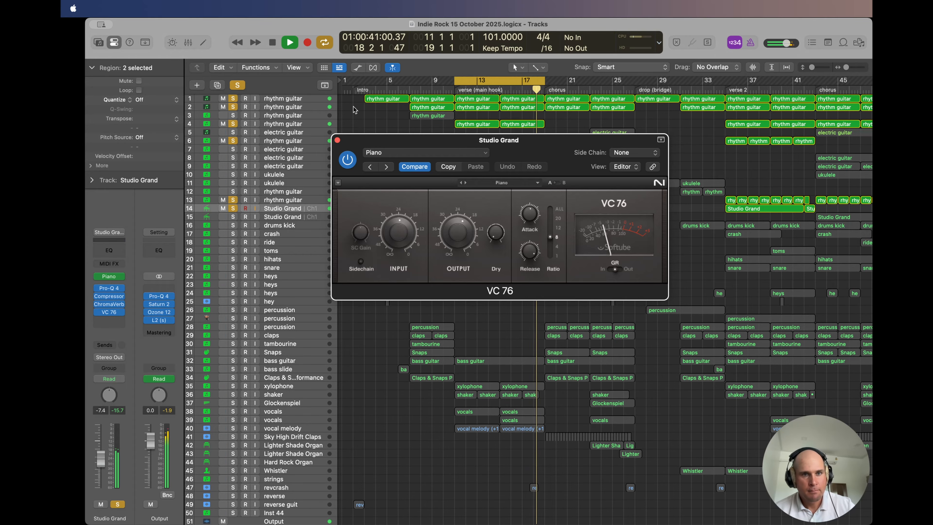
left_click(108, 312)
key("space")
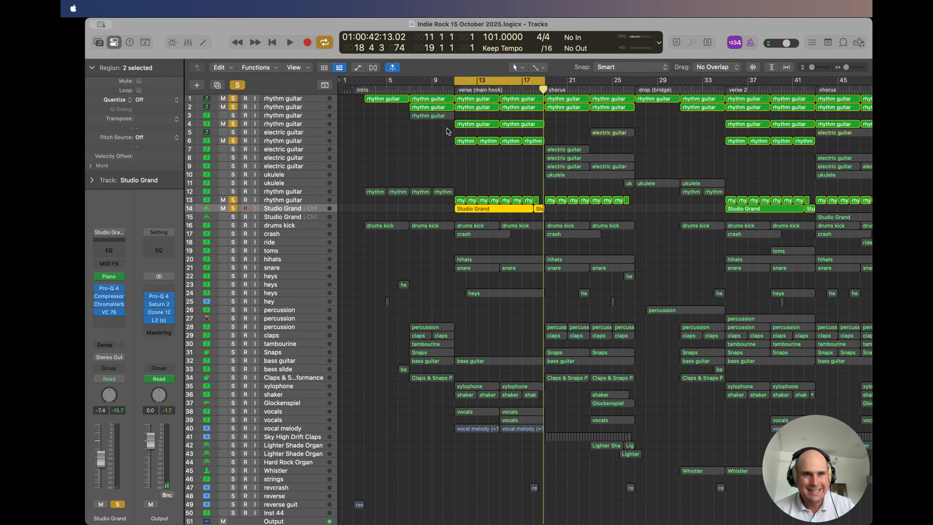
Step: Unsolo rhythm guitar tracks 1, 2, 4 and 6, and clear the remaining solos
left_click(234, 98)
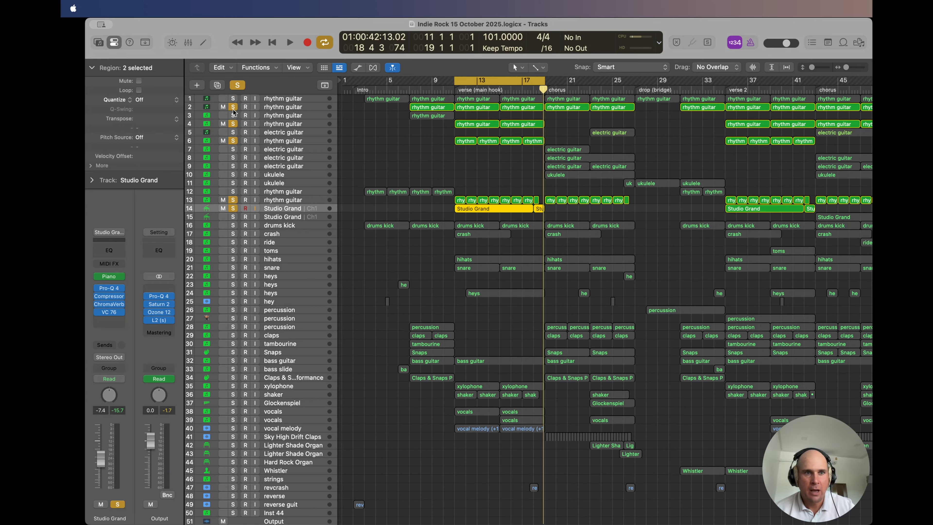
left_click(233, 108)
left_click(234, 124)
left_click(233, 140)
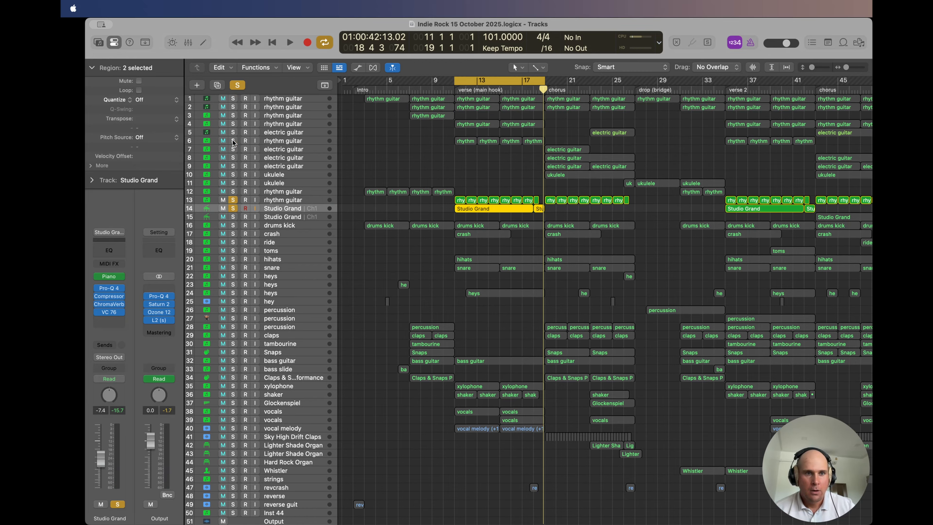
left_click(237, 85)
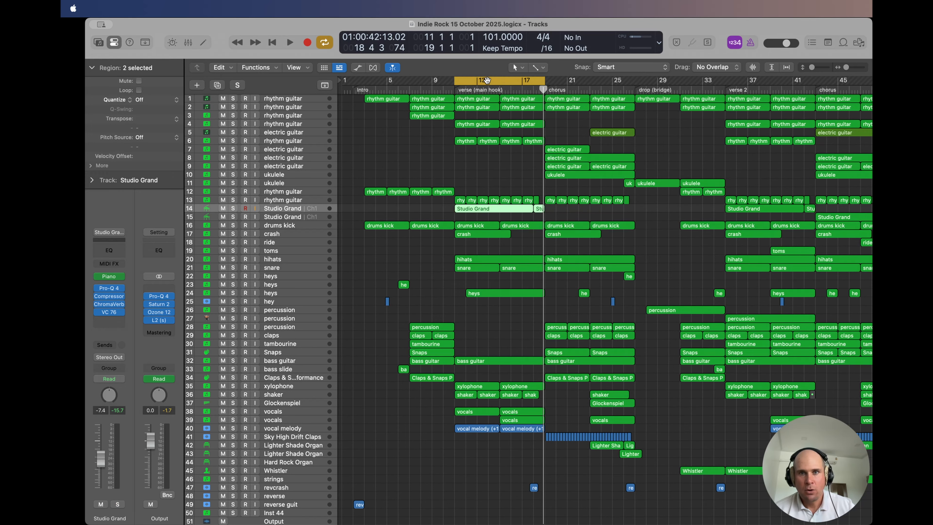
Step: Move the cycle range to the chorus, bars 19 to 27, and play it through with all tracks sounding
left_click_drag(487, 80, 525, 84)
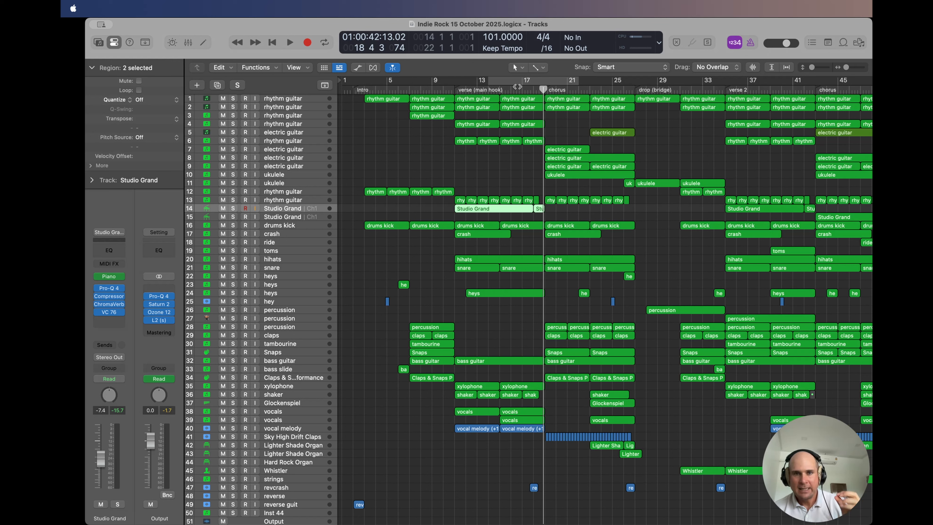
left_click_drag(518, 79, 575, 79)
key("space")
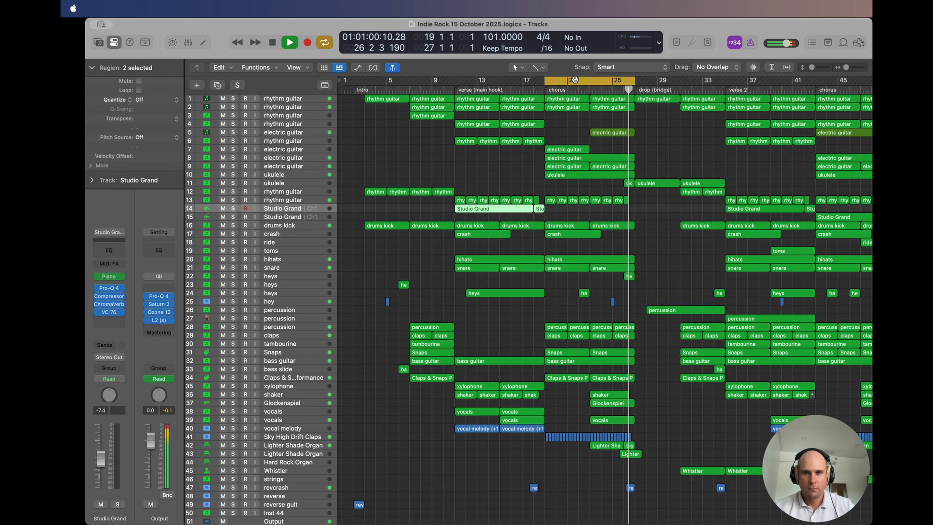
key("space")
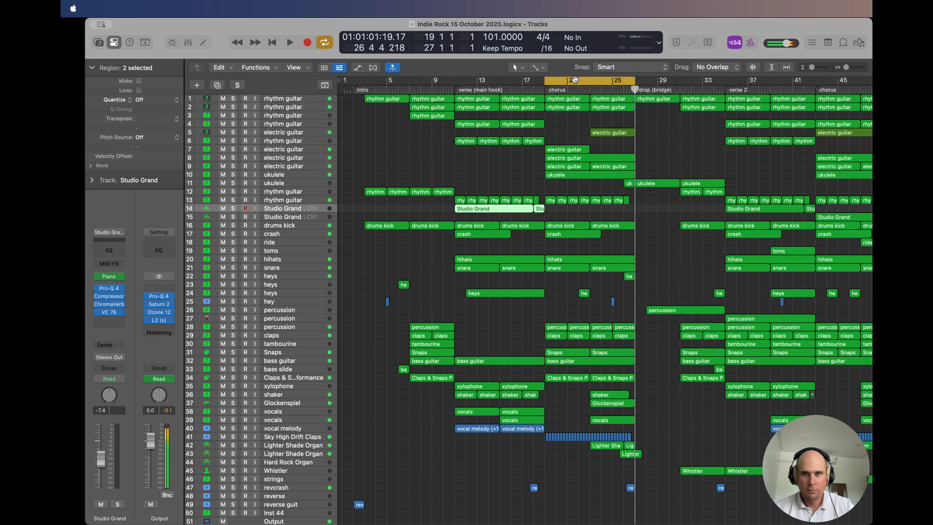
Step: Move the cycle range back to the verse, start playback, and jump ahead to the start of the chorus
left_click_drag(575, 78, 485, 81)
key("space")
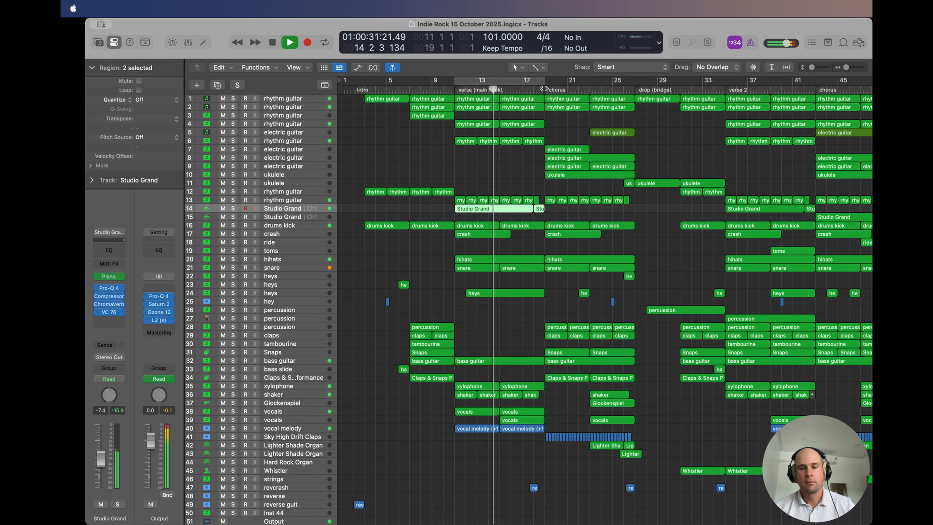
left_click(544, 89)
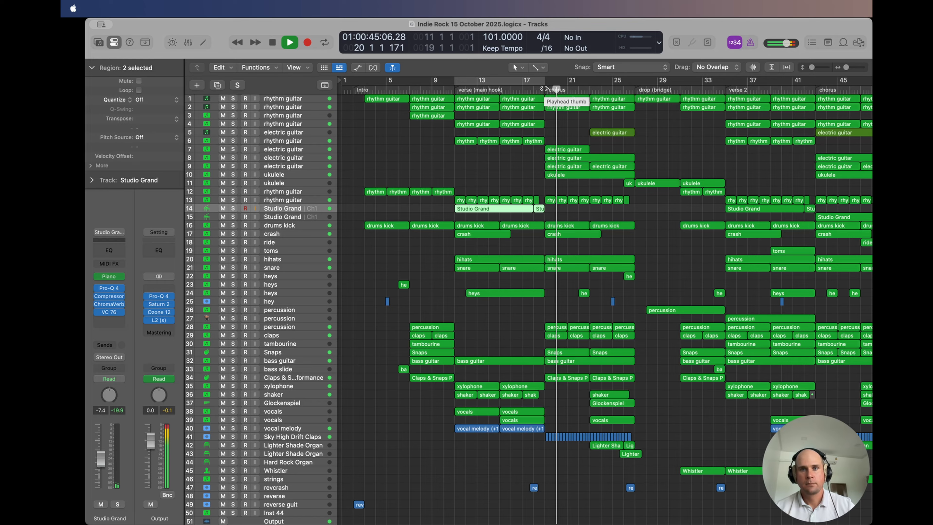
Step: Compare the chorus and verse rhythm guitar notes of track 1 in the Piano Roll, then stop playback and hide the editor
double_click(563, 97)
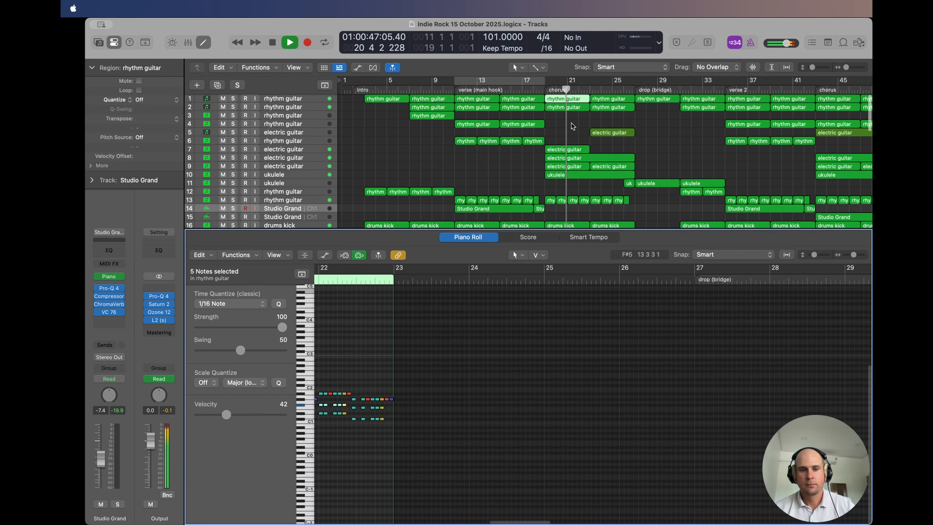
scroll(374, 325, "left", 3)
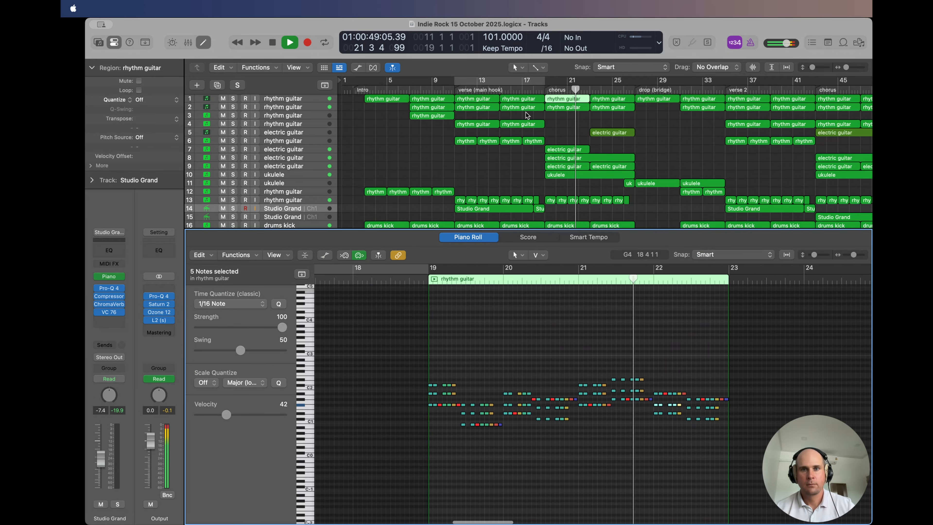
left_click(476, 98)
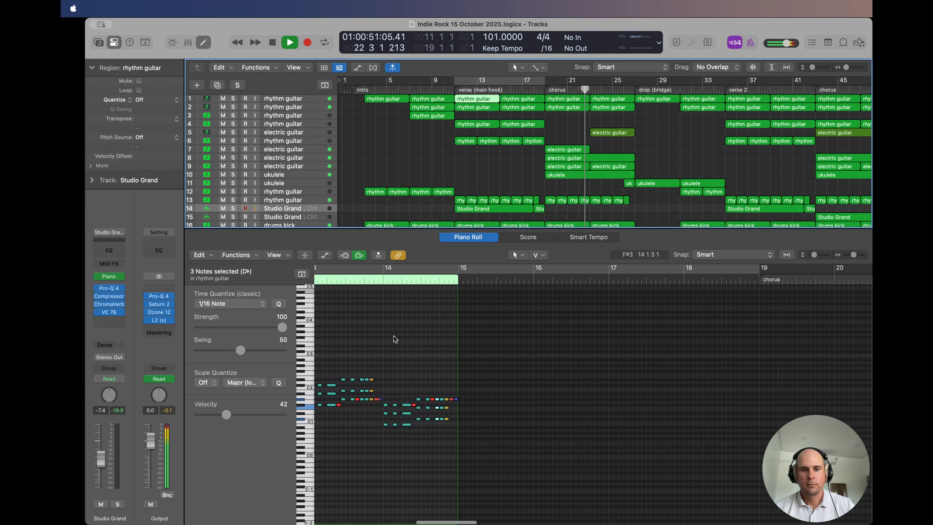
left_click(461, 237)
key("space")
left_click(508, 176)
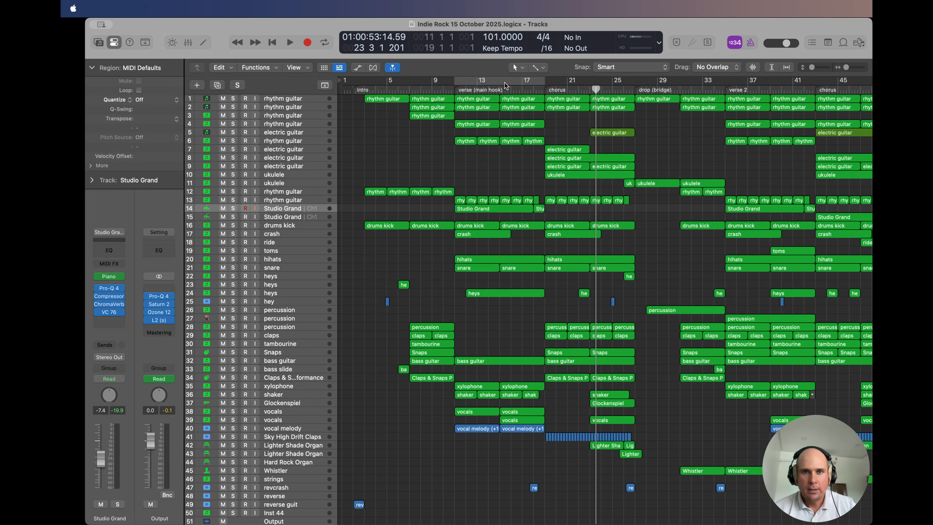
Step: Move the cycle range to the chorus, turn cycling off, and play from bar 17 through the chorus
left_click_drag(493, 83, 582, 80)
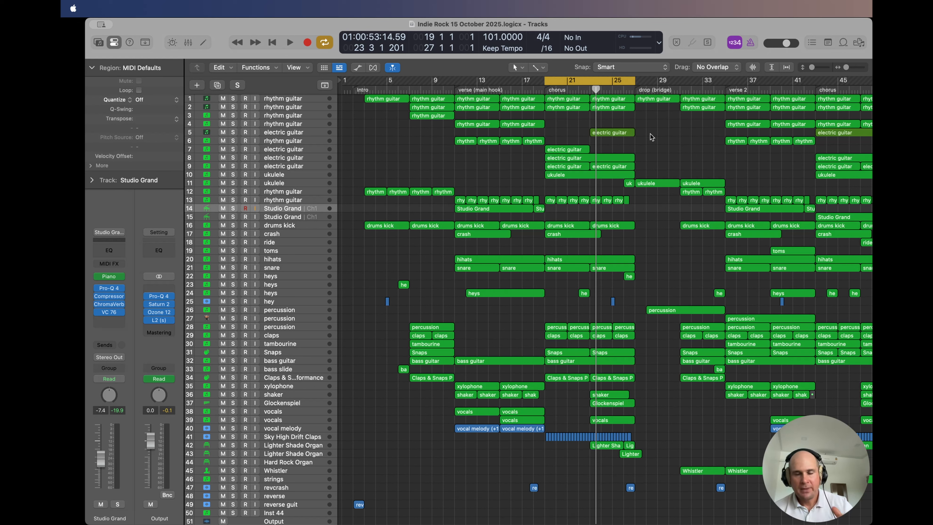
left_click(608, 80)
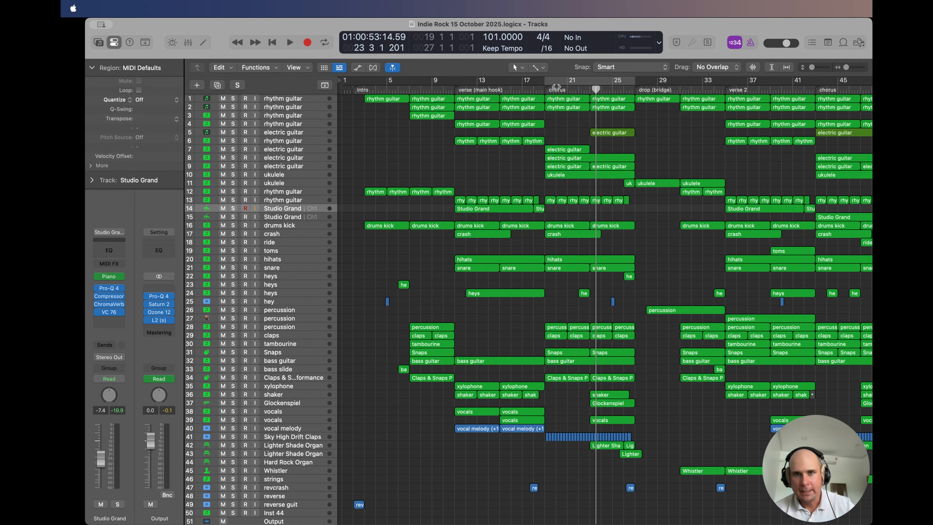
left_click(521, 89)
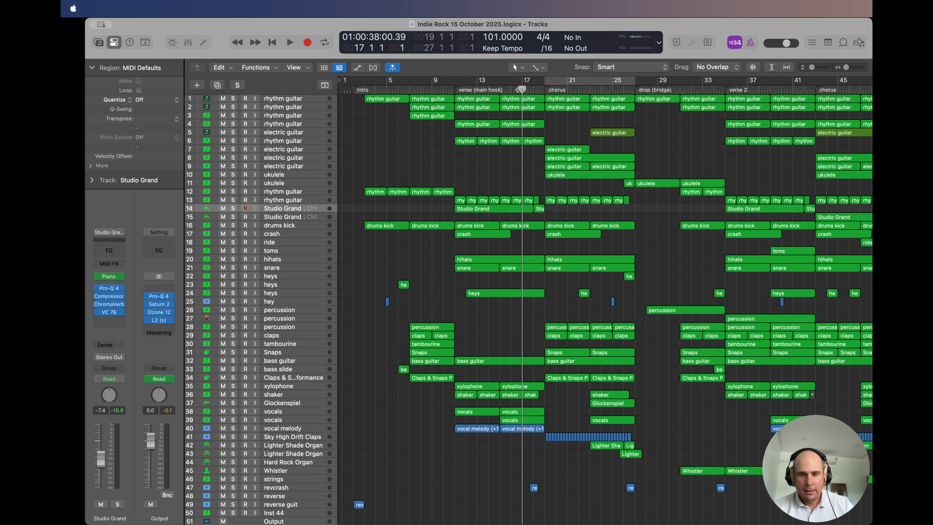
key("space")
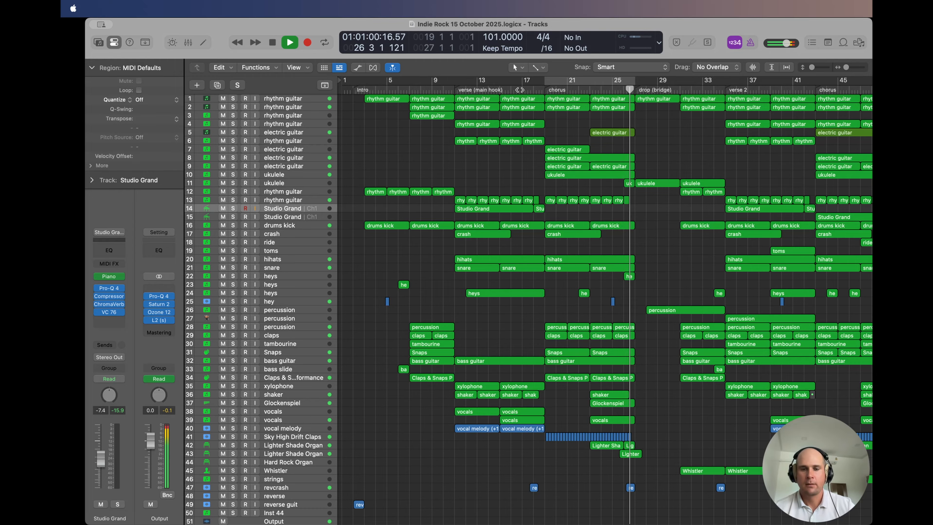
Step: Replay part of the verse and stop it, then play from bar 23 through the chorus into the drop
left_click(494, 89)
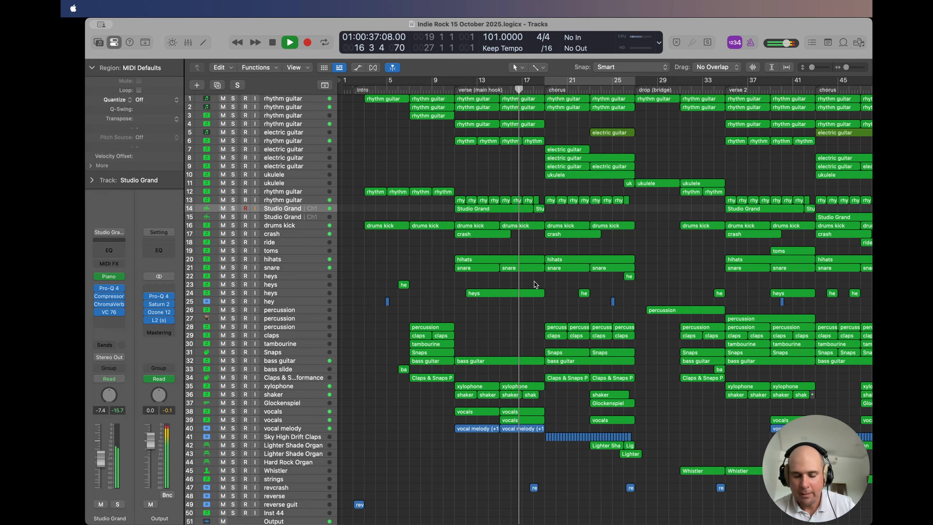
key("space")
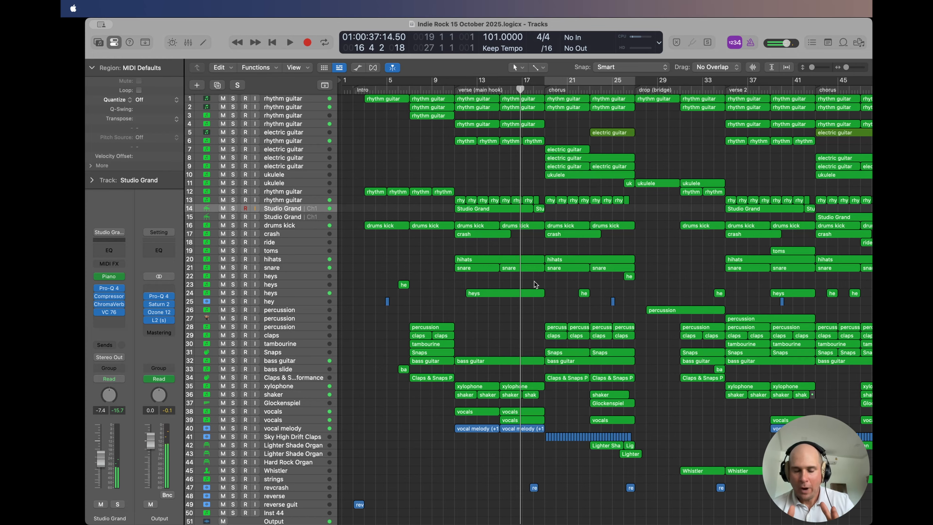
left_click(590, 89)
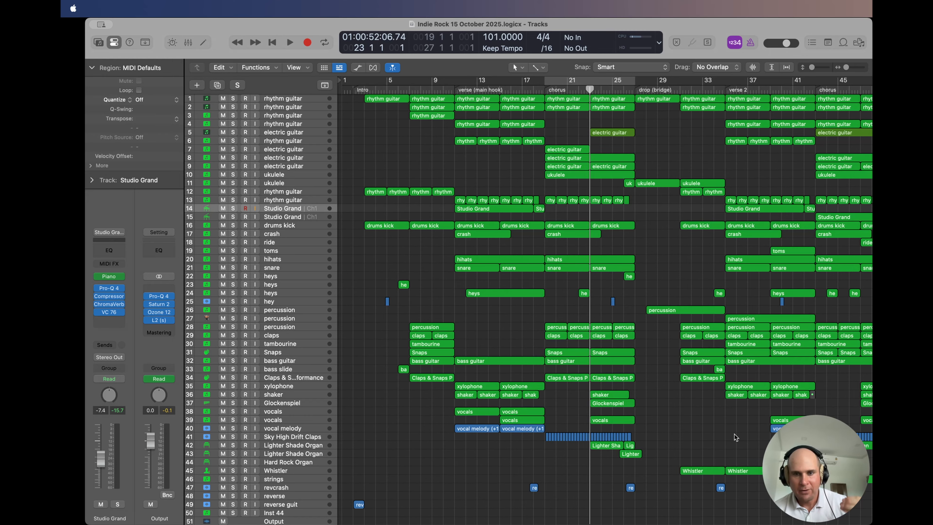
key("space")
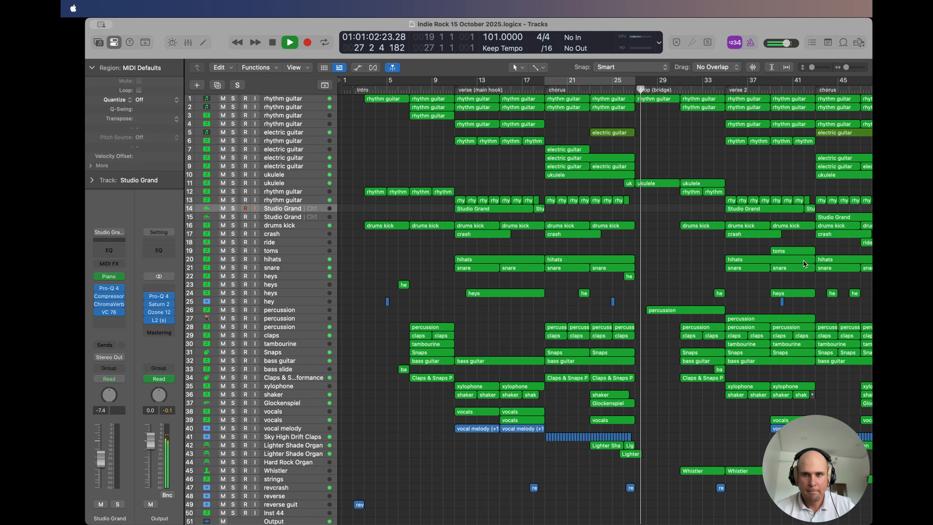
Step: Select ukulele track 11 and cycle the drop section, bars 27 to 35, during playback
left_click(275, 183)
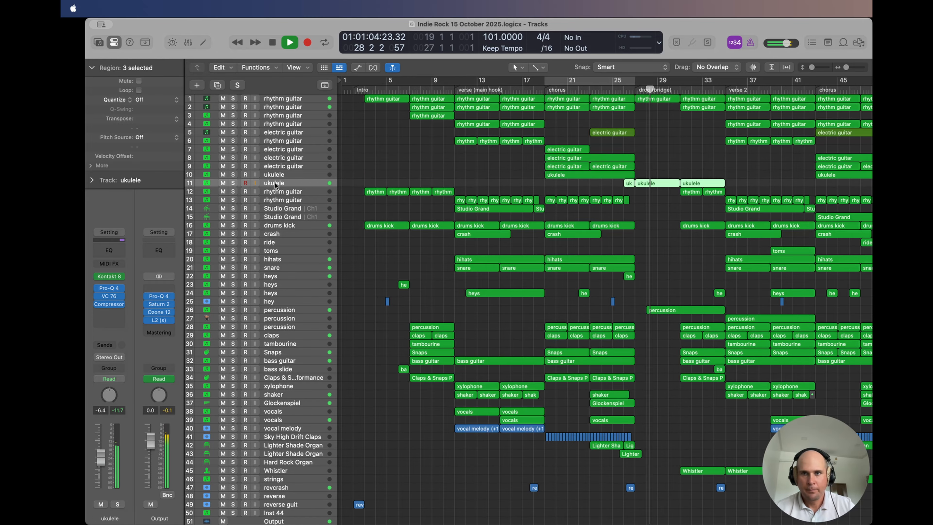
left_click(576, 81)
left_click_drag(576, 81, 667, 81)
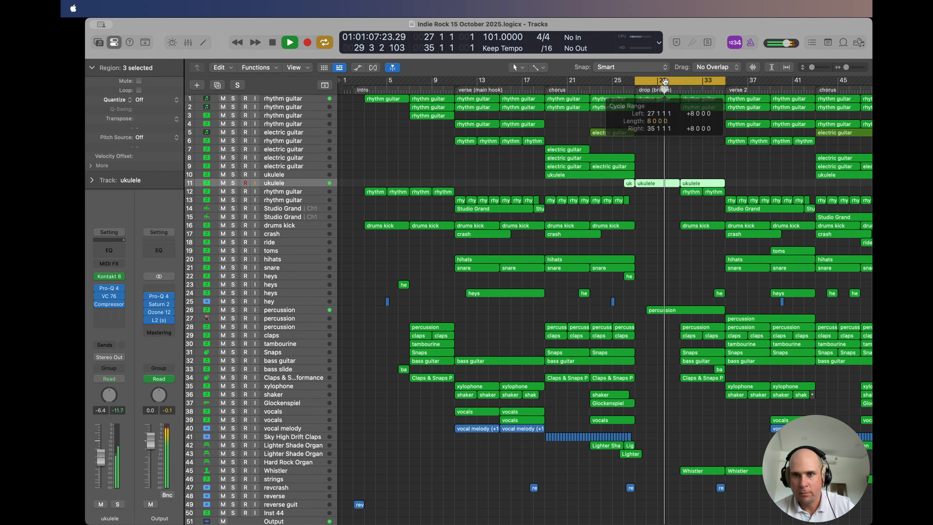
Step: View the Kontakt 8 Session Ukulele instrument on track 11, moving its window aside before closing it
left_click(108, 276)
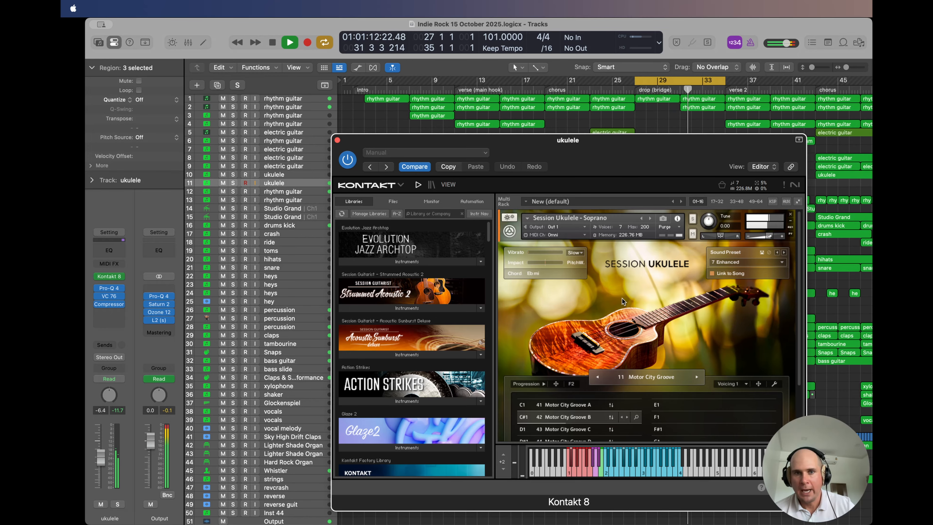
left_click_drag(378, 140, 337, 86)
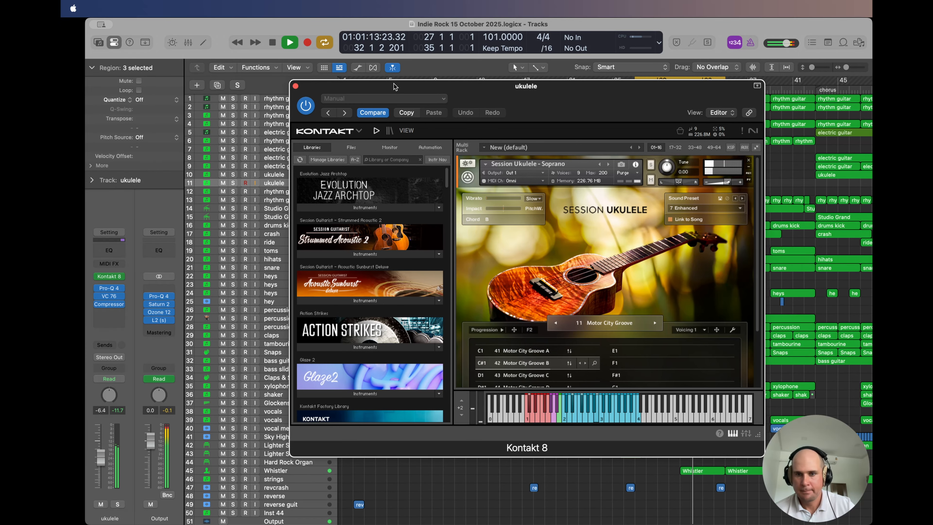
left_click(295, 86)
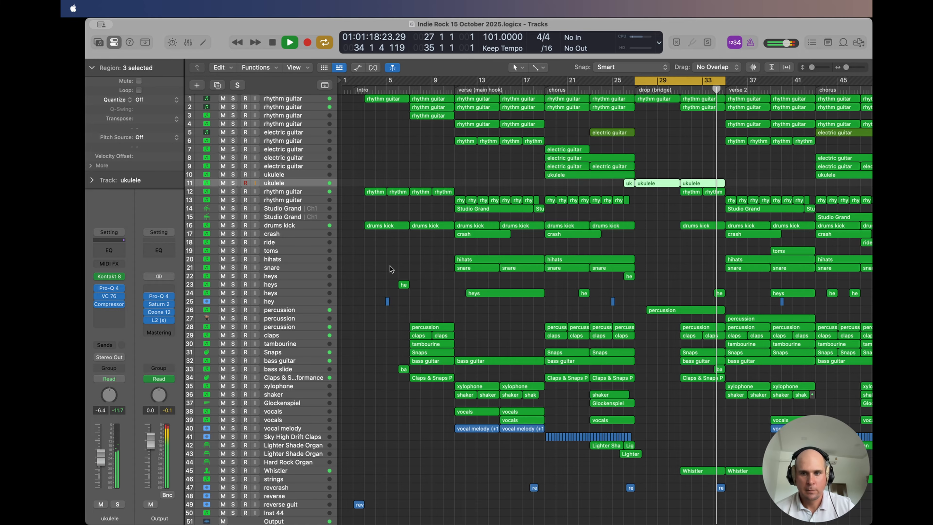
Step: Select percussion track 26, view its Kontakt 8 Ukulele Percussion instrument, and close the instrument window
left_click(298, 311)
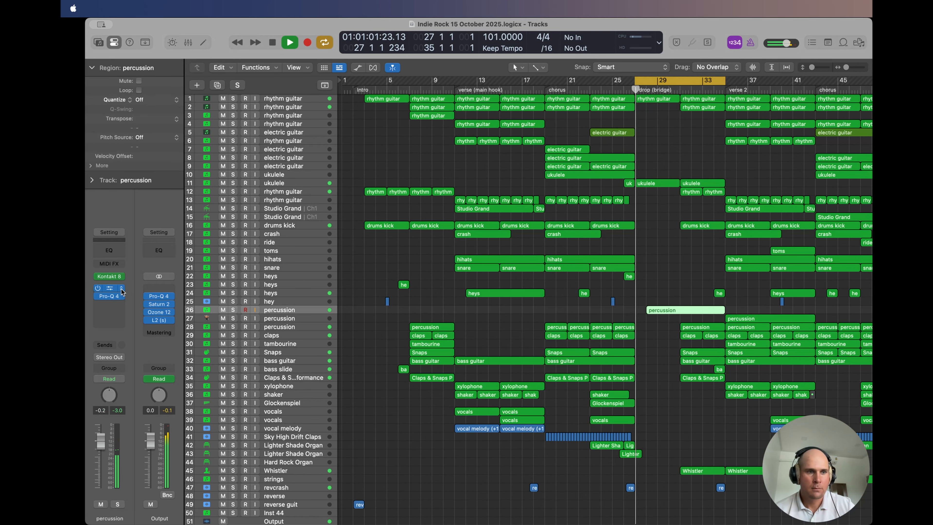
left_click(108, 276)
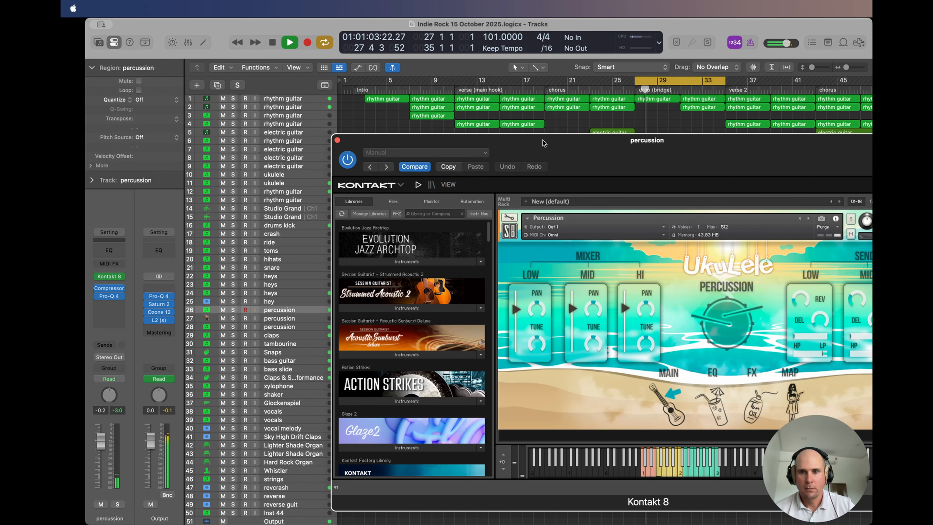
left_click_drag(544, 143, 376, 94)
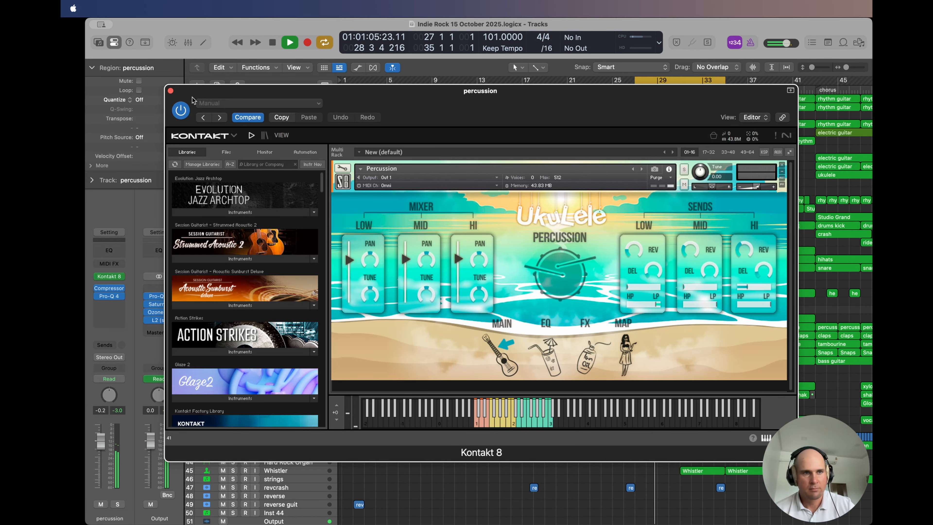
left_click(170, 91)
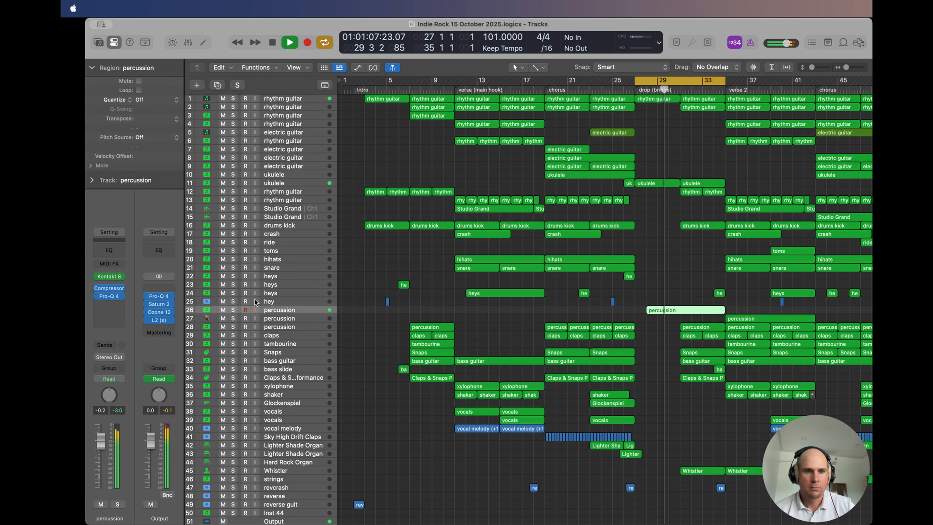
Step: View the drop percussion notes in the Piano Roll with track 26 soloed, then stop playback and hide the editor
double_click(681, 310)
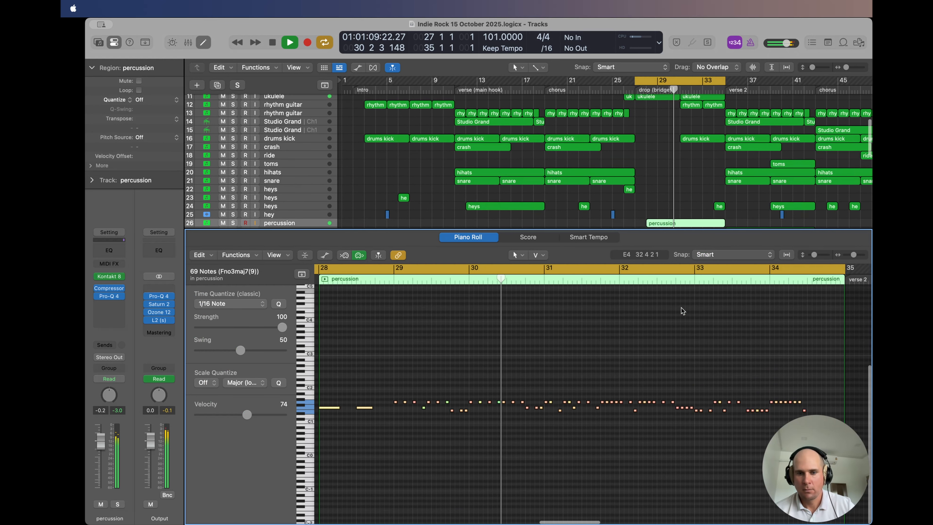
left_click(118, 505)
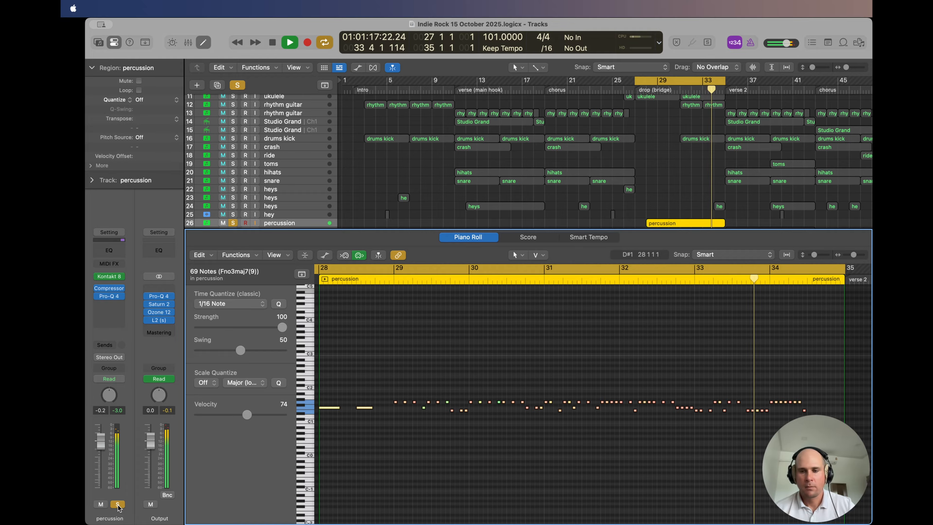
key("space")
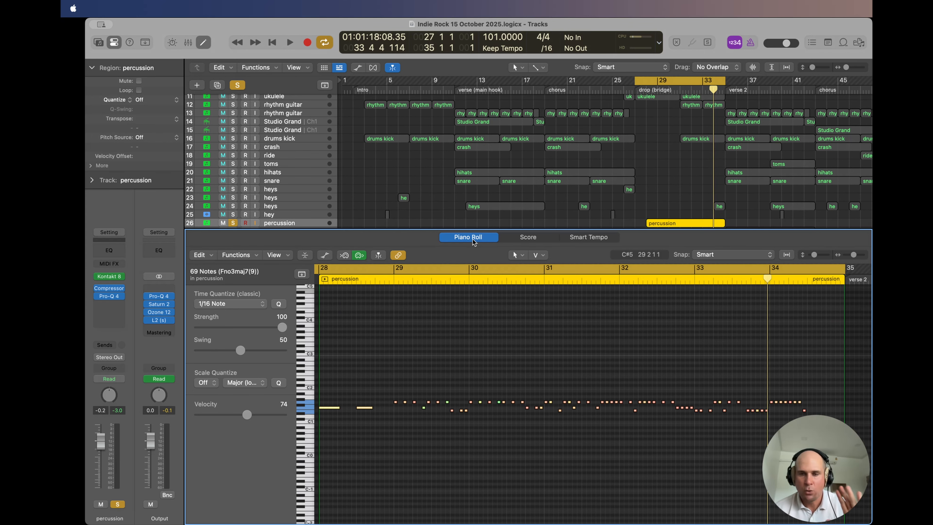
key("p")
left_click(693, 216)
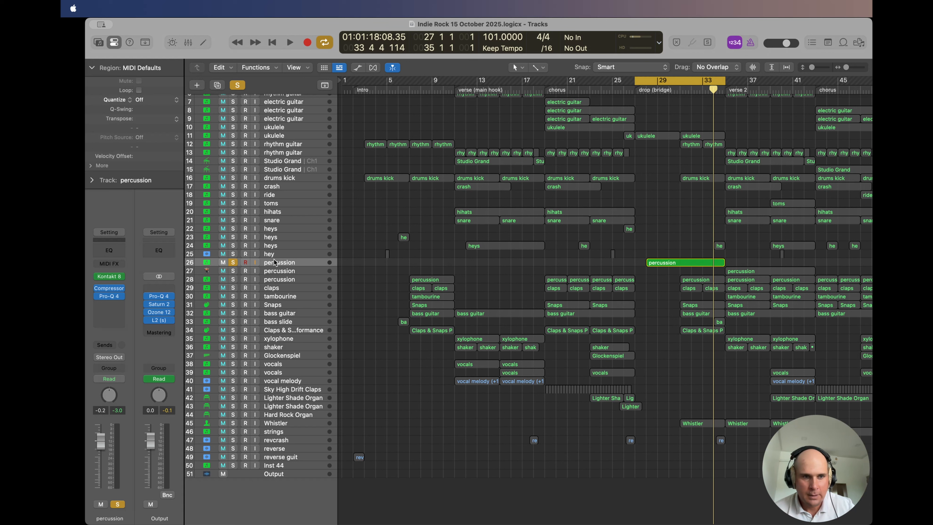
Step: Unsolo percussion track 26 and play the drop section with the full mix, turn cycling off, and stop playback in bar 29
left_click(234, 262)
key("space")
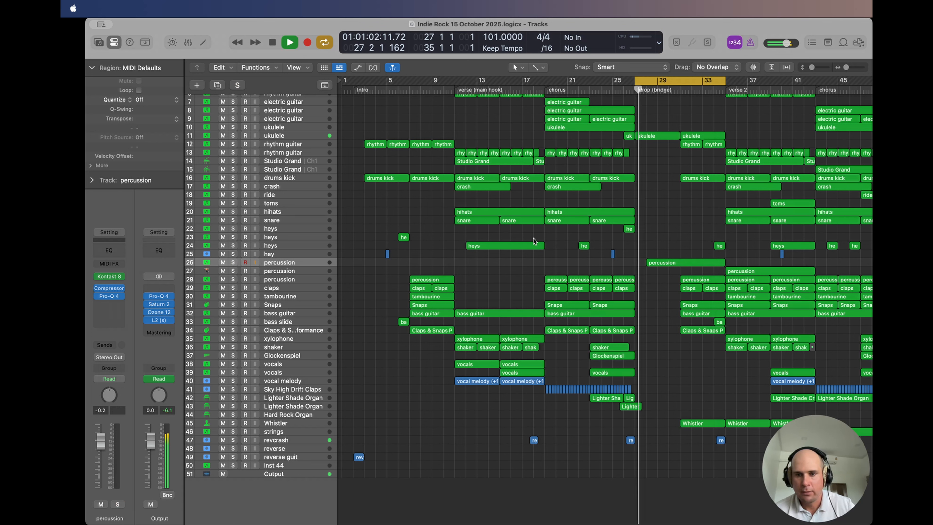
key("space")
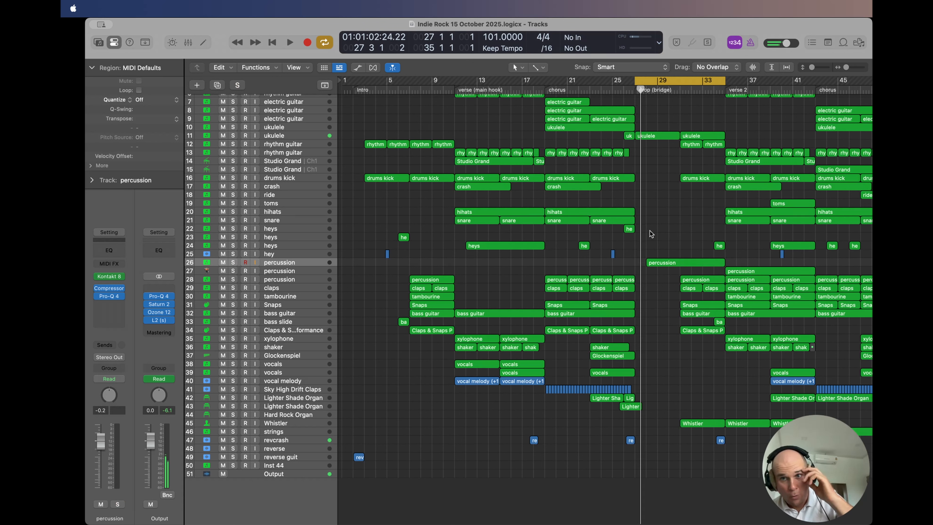
left_click(670, 77)
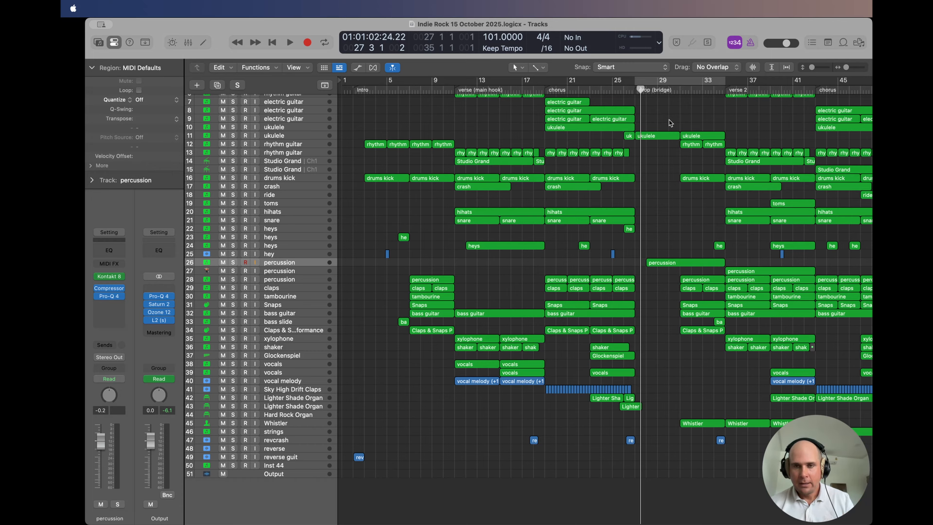
key("space")
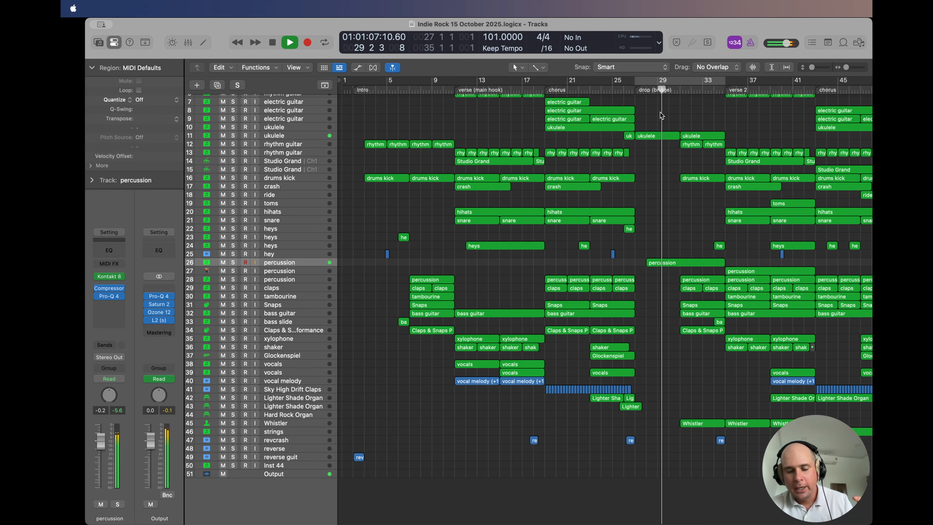
key("space")
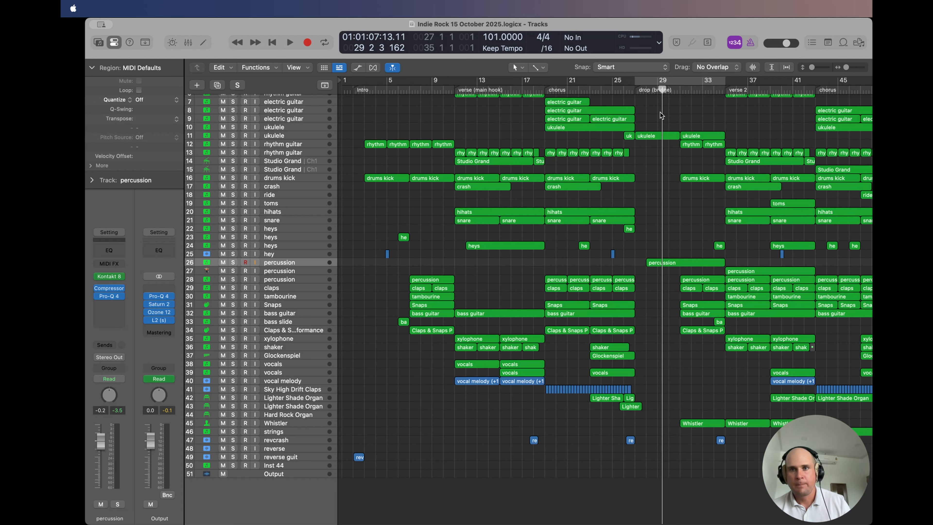
Step: Play the drop section again from bar 27, briefly soloing rhythm guitar track 1 before returning to the full mix
left_click(677, 80)
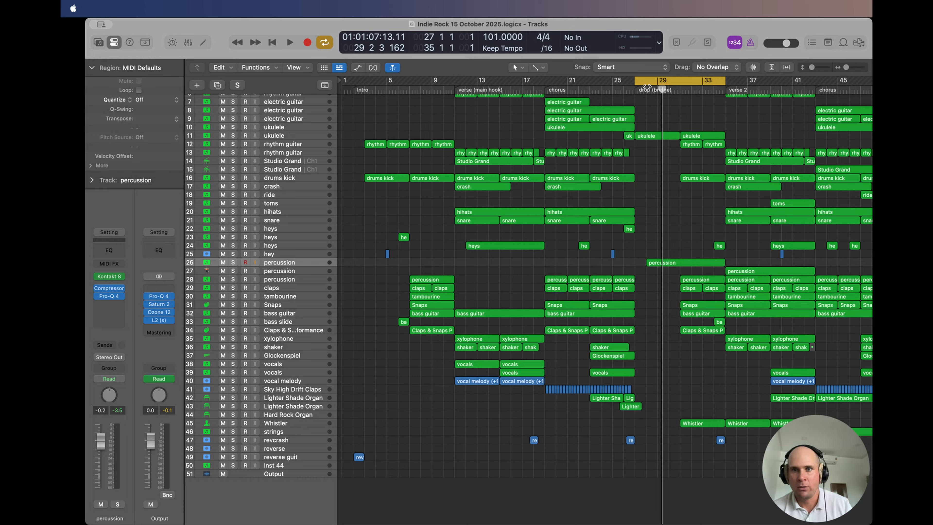
key("space")
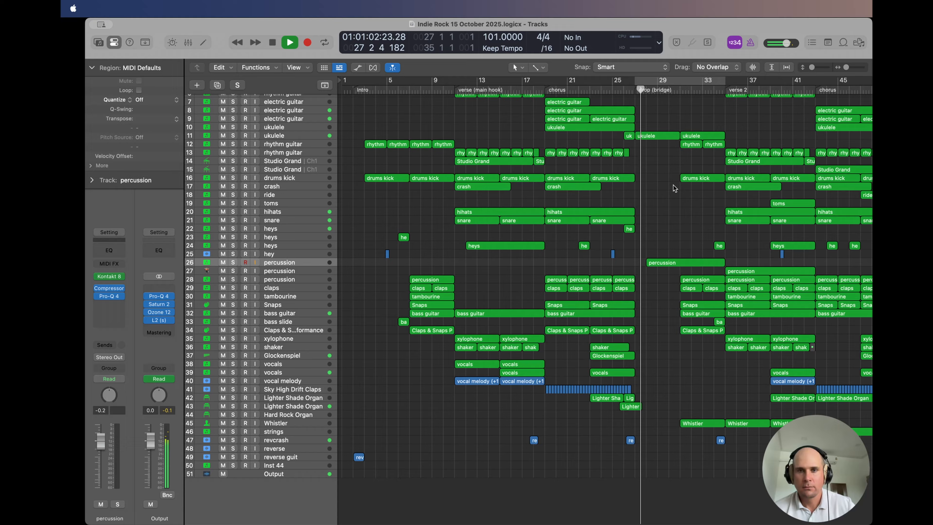
scroll(674, 186, "up", 2)
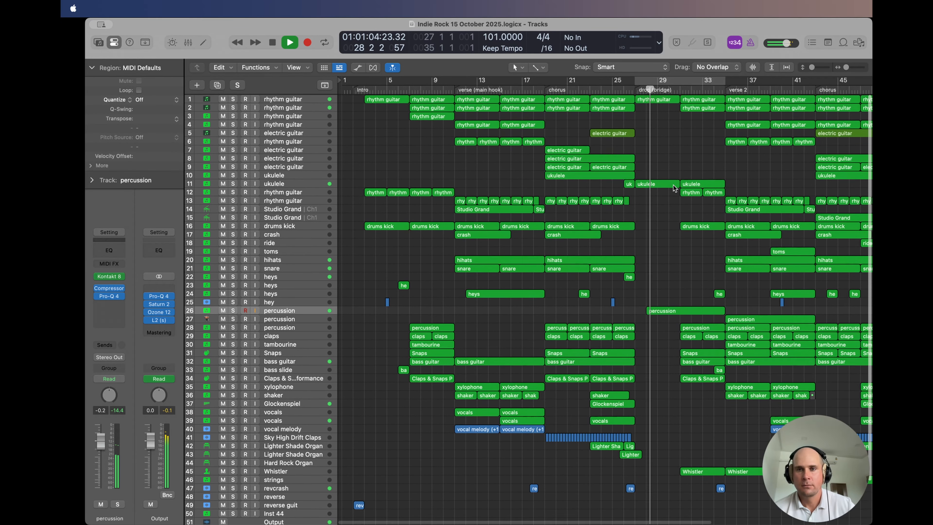
scroll(674, 185, "up", 2)
left_click(233, 98)
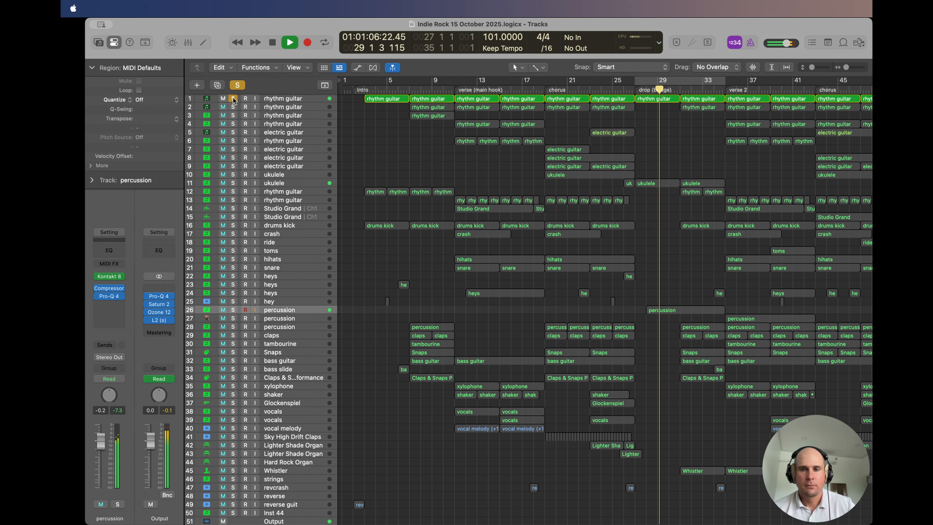
left_click(233, 98)
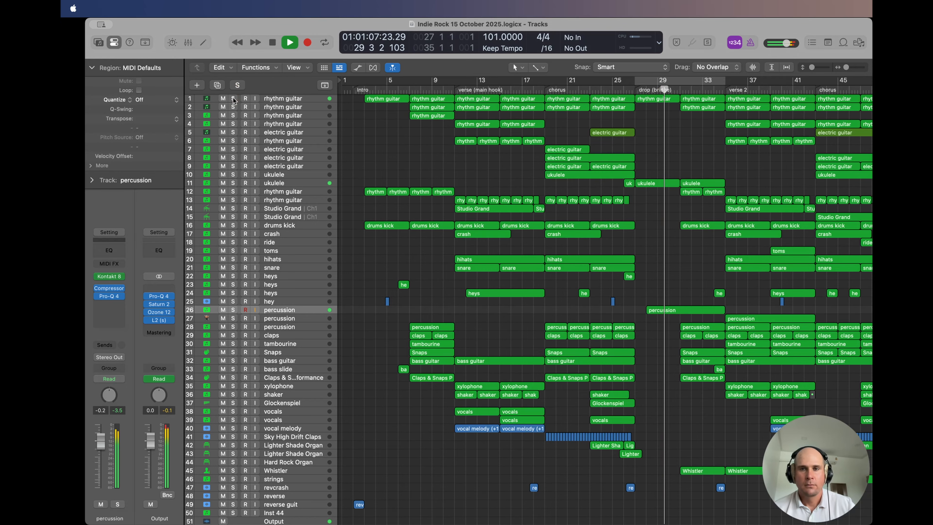
Step: Select rhythm guitar track 1 and view its Band 2 Freq automation over the drop, then hide the automation
left_click(287, 97)
key("q")
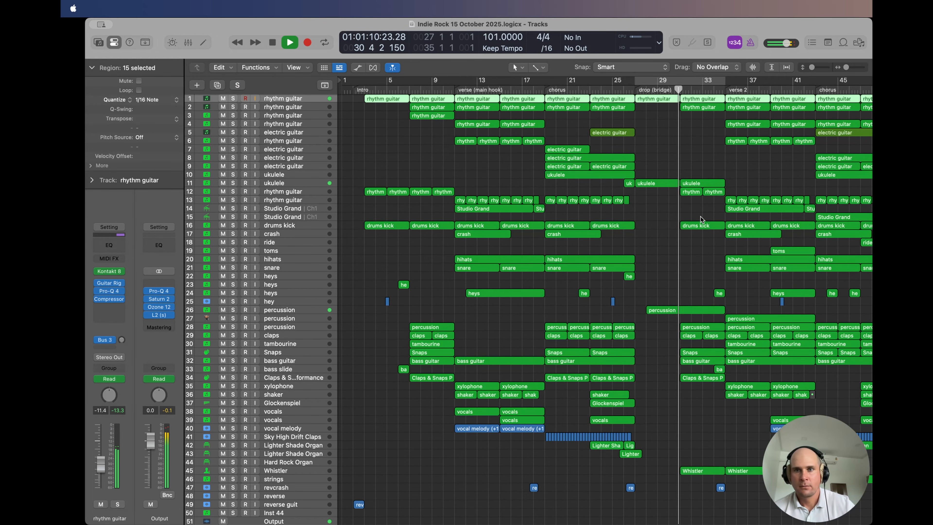
left_click(668, 161)
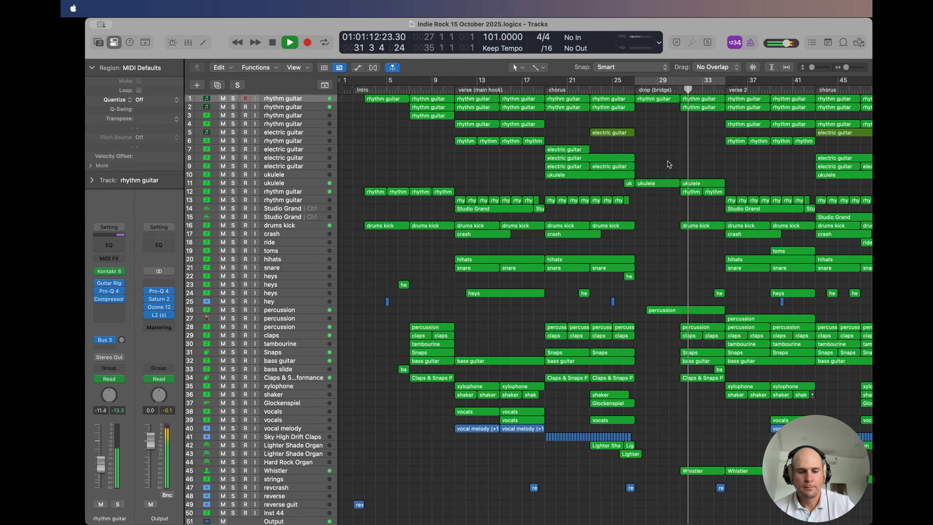
key("a")
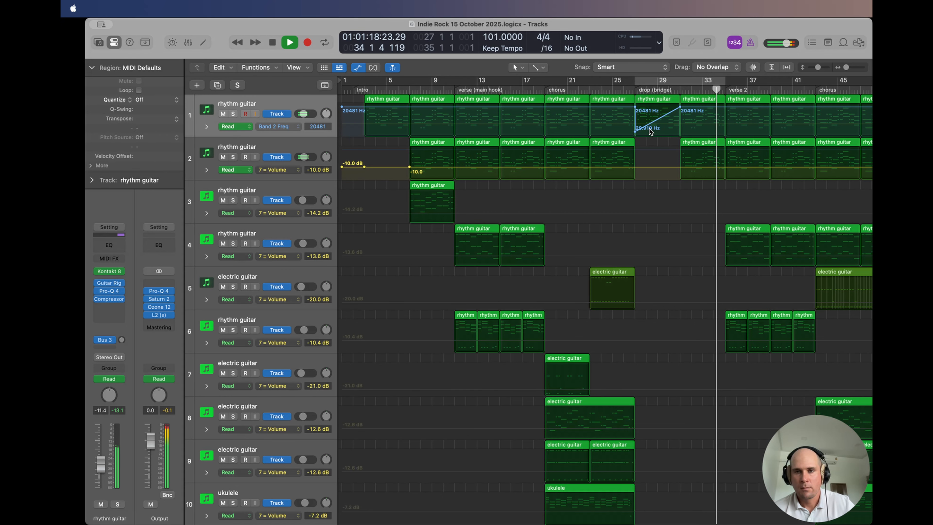
key("a")
Step: Replay the drop from bar 27 with rhythm guitar track 1 soloed, view its Pro-Q 4 equalizer, and unsolo the track
left_click(636, 91)
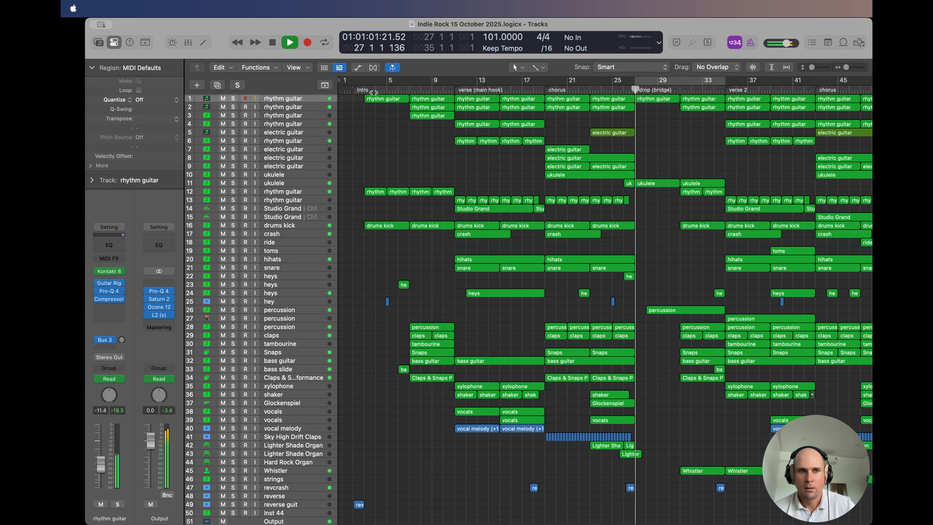
left_click(233, 98)
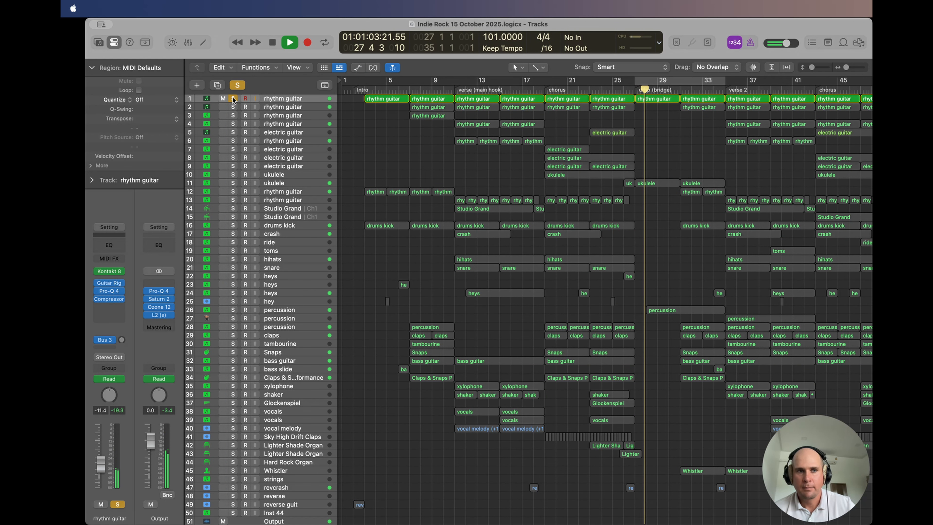
left_click(109, 291)
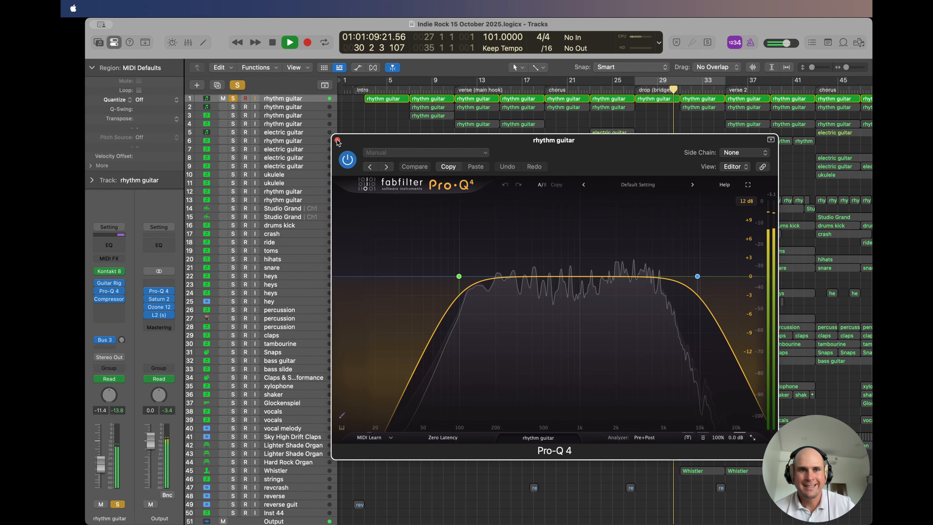
key("super+w")
left_click(233, 98)
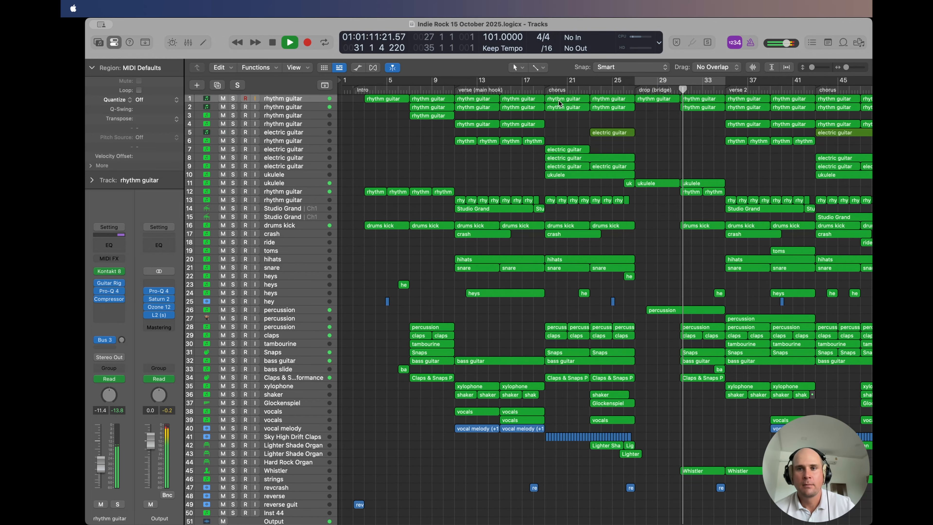
Step: Cycle bars 31 to 35, solo Whistler track 45, and view its Voice instrument before closing the window
left_click_drag(628, 79, 678, 83)
scroll(654, 266, "down", 5)
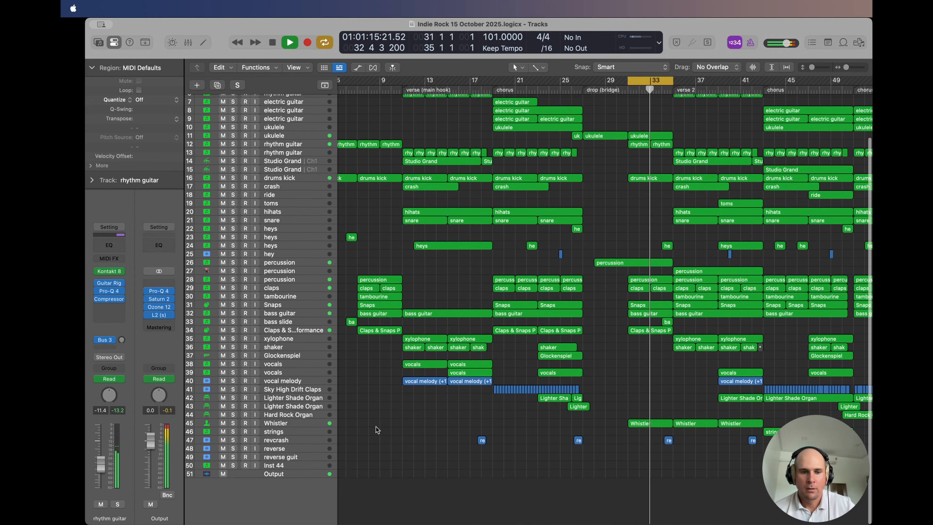
left_click(238, 422)
left_click(233, 423)
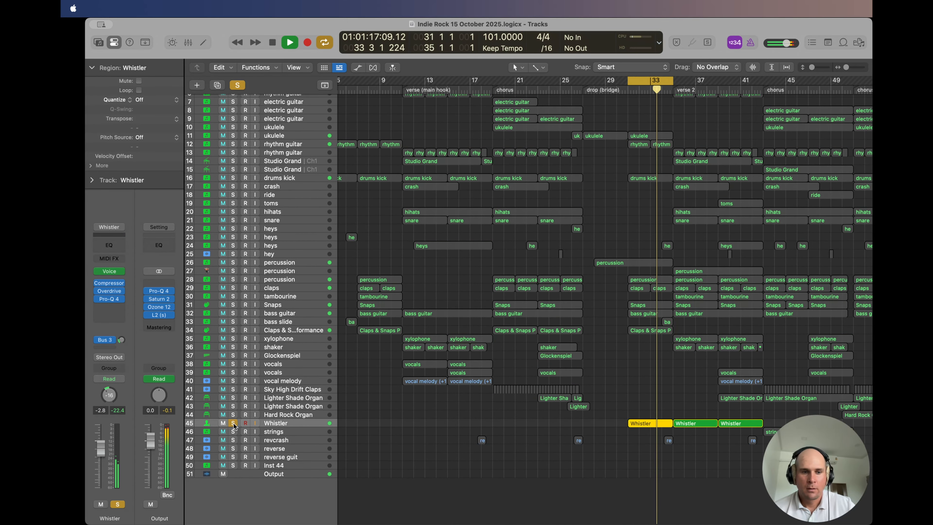
left_click(110, 272)
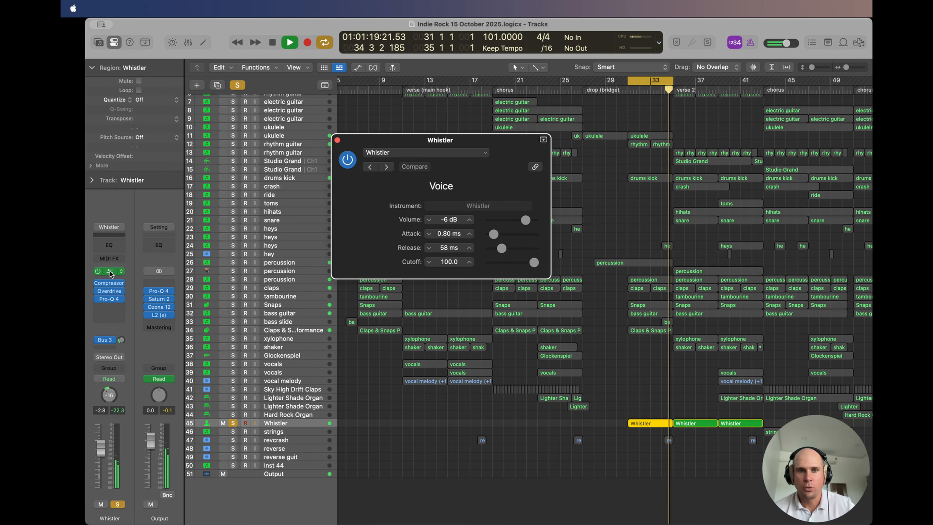
left_click(337, 140)
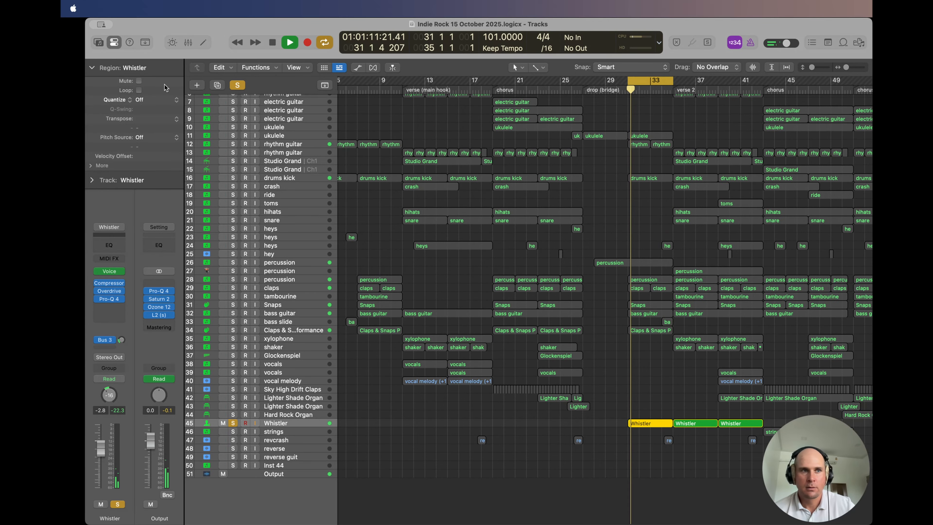
Step: View the Whistler patch in the sound Library, hide the Library, and unsolo track 45
left_click(98, 43)
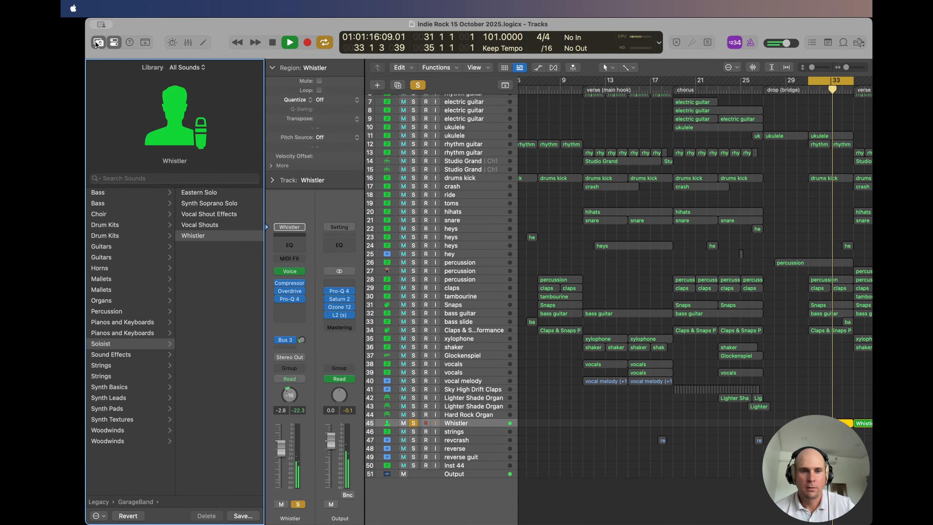
left_click(97, 43)
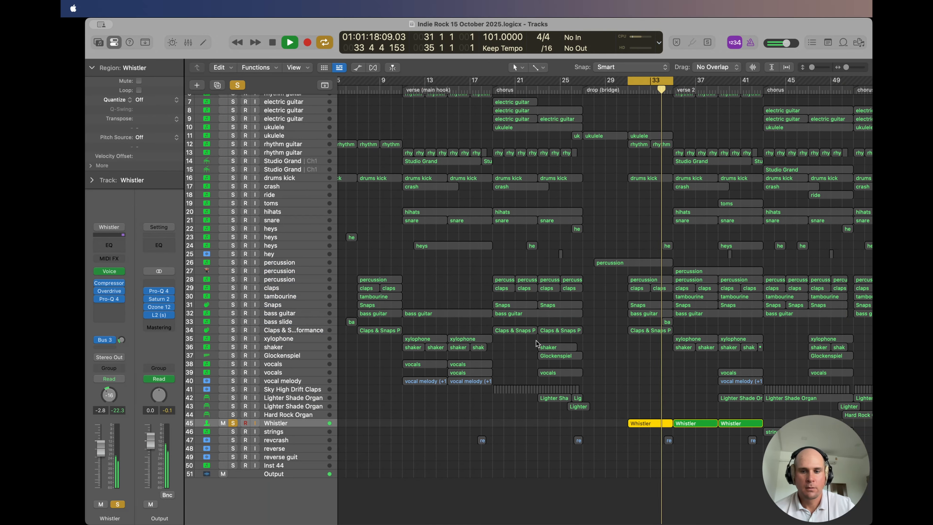
left_click(234, 424)
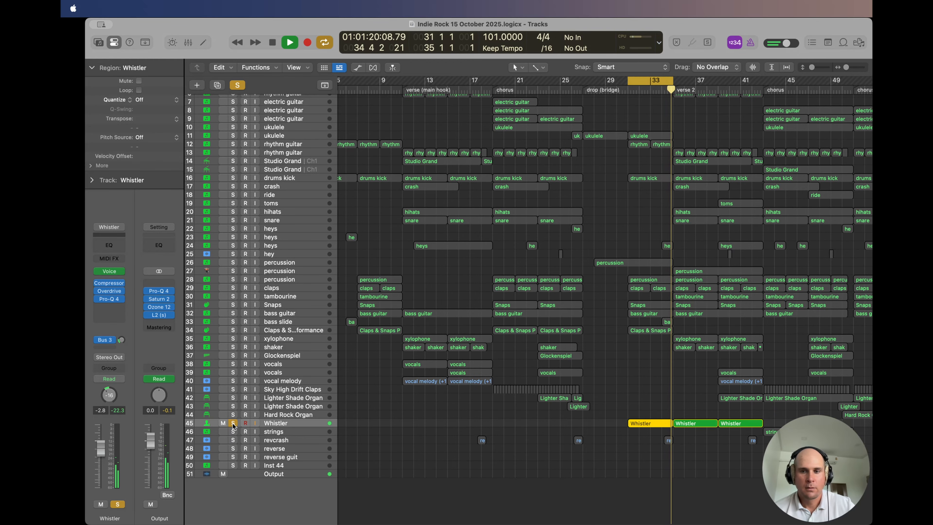
left_click(233, 424)
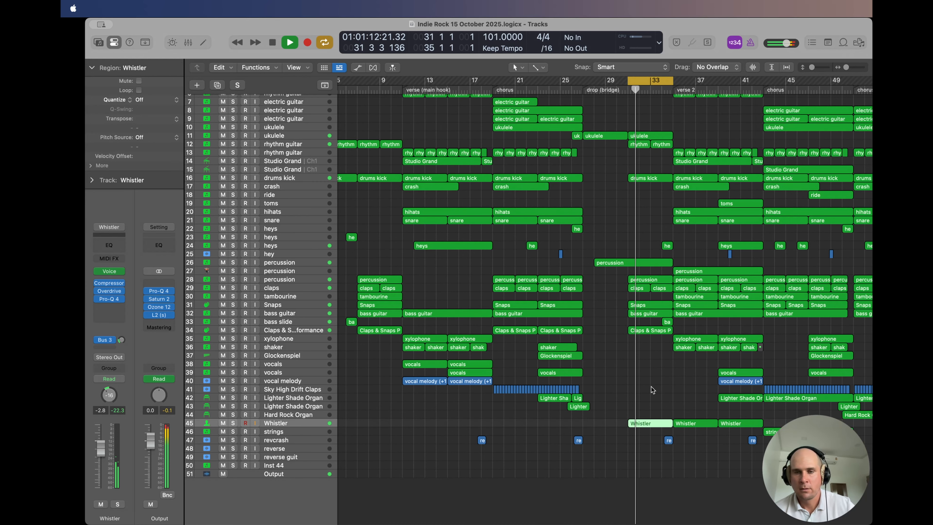
Step: Move the cycle range to verse 2, bars 35 to 43, while playback continues
scroll(621, 245, "up", 4)
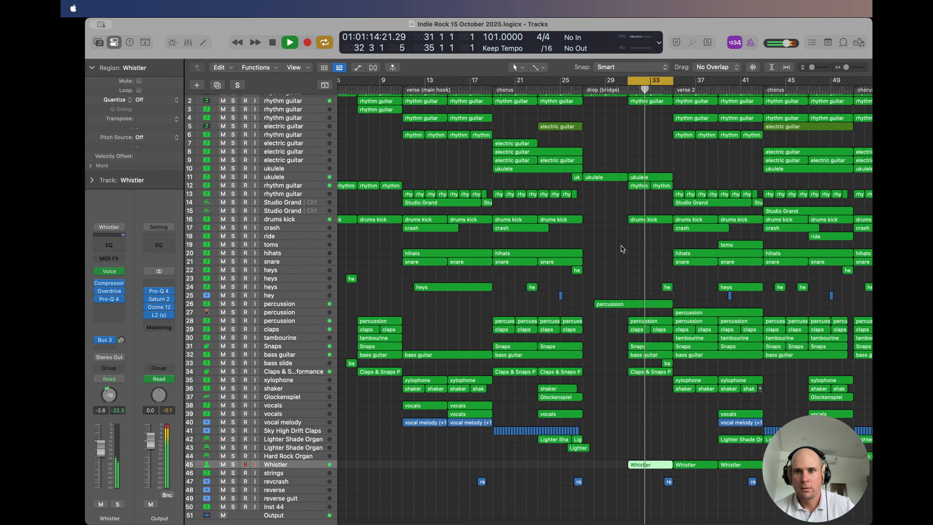
scroll(621, 246, "up", 1)
left_click(653, 80)
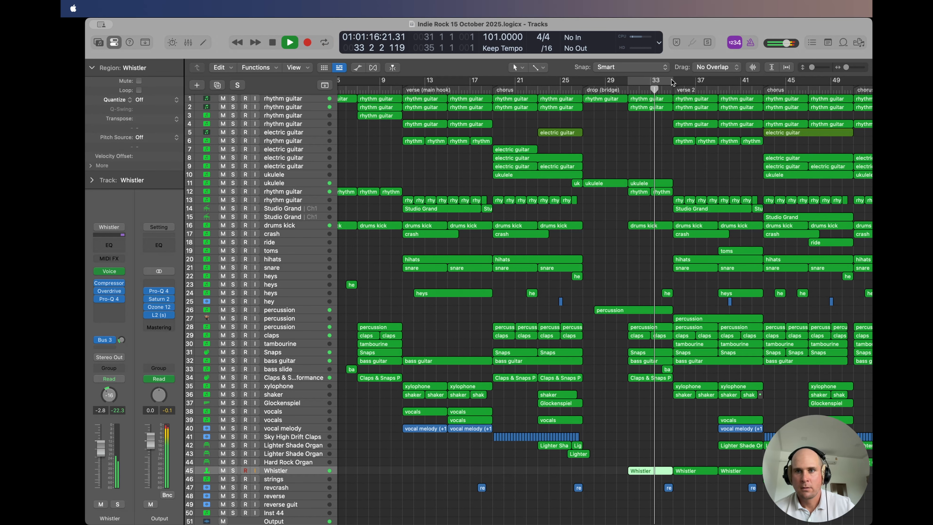
left_click_drag(673, 81, 764, 84)
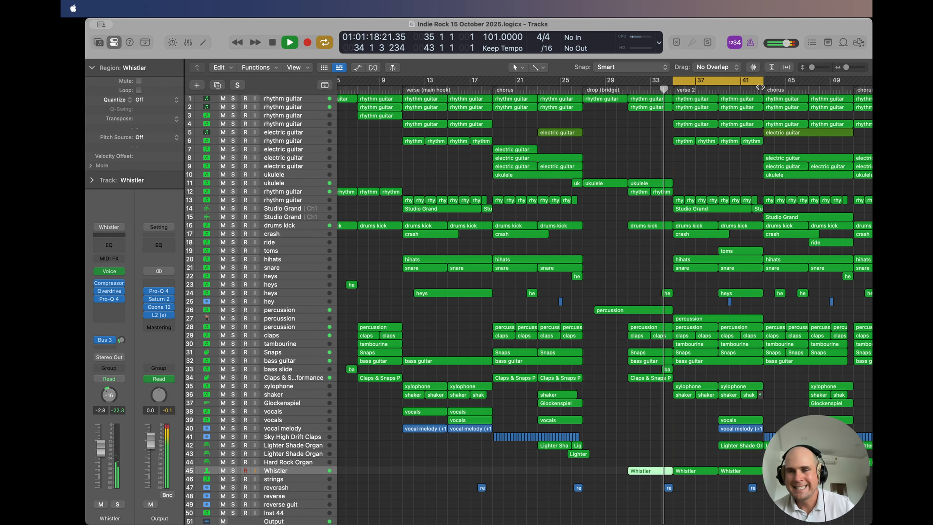
scroll(691, 173, "right", 3)
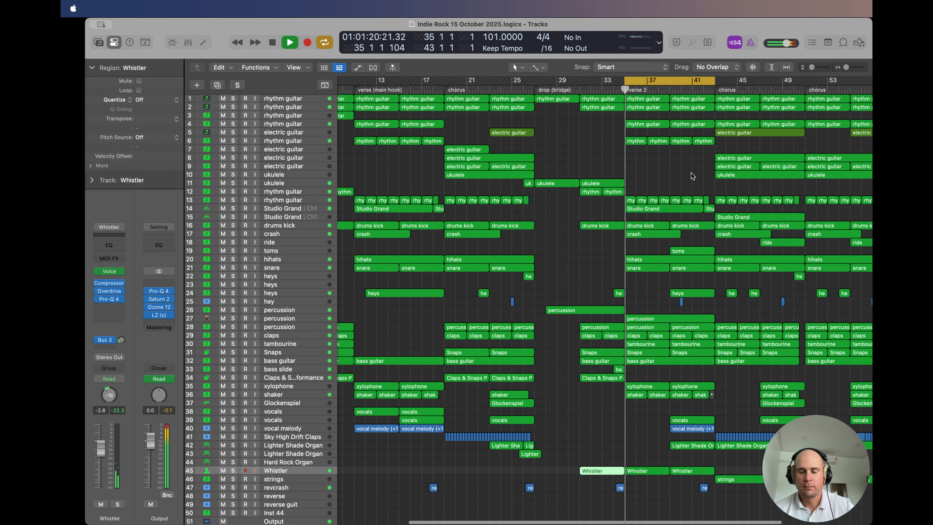
scroll(664, 170, "right", 3)
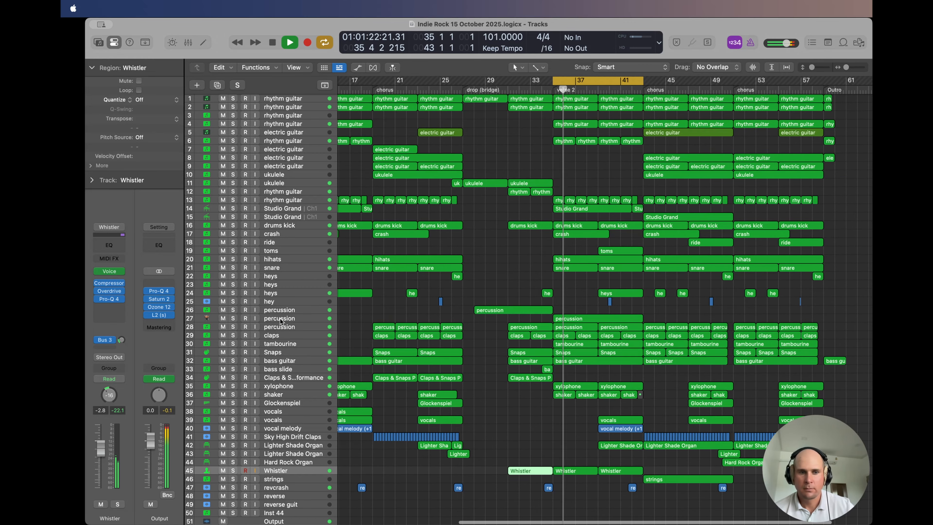
Step: Select percussion track 27 and listen to its verse 2 part soloed, then unsolo it
left_click(280, 319)
left_click(231, 318)
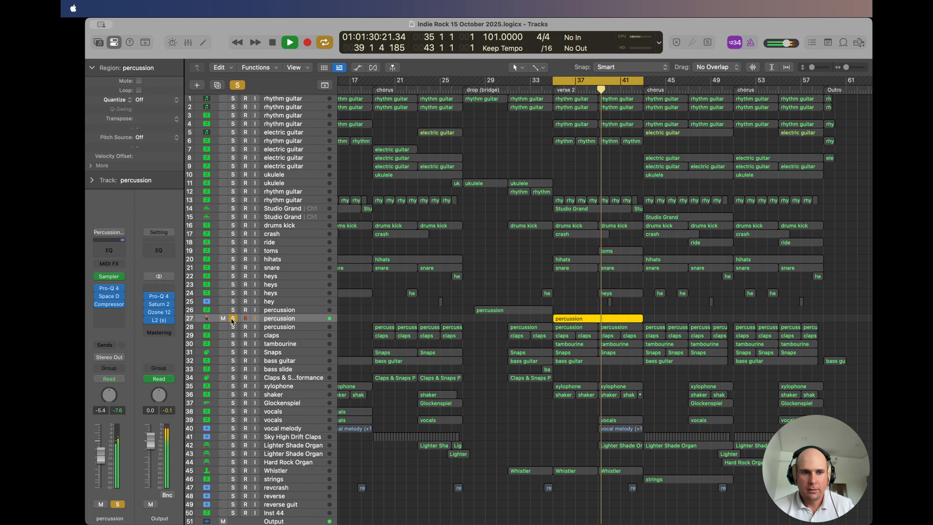
left_click(231, 318)
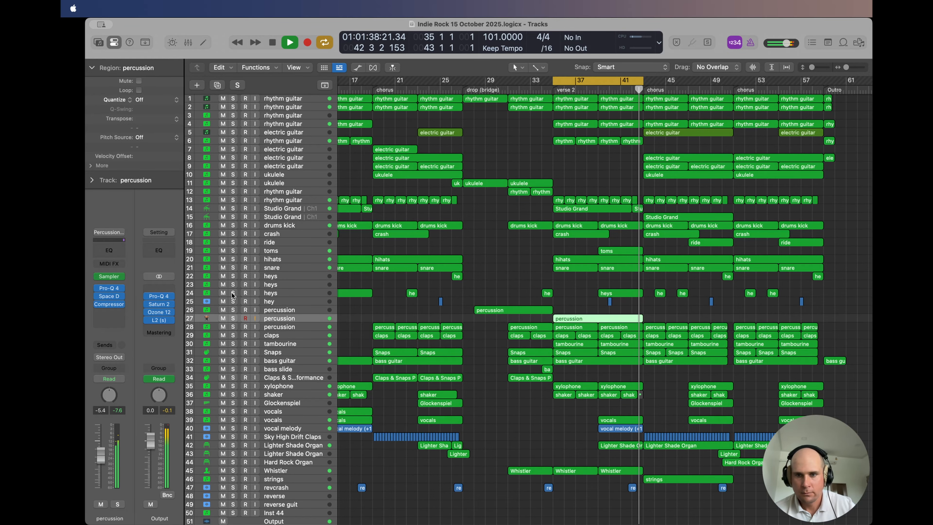
Step: Solo toms track 19, play it from bar 39, and view its Addictive Drums 2 instrument before closing the window and unsoloing
left_click(233, 251)
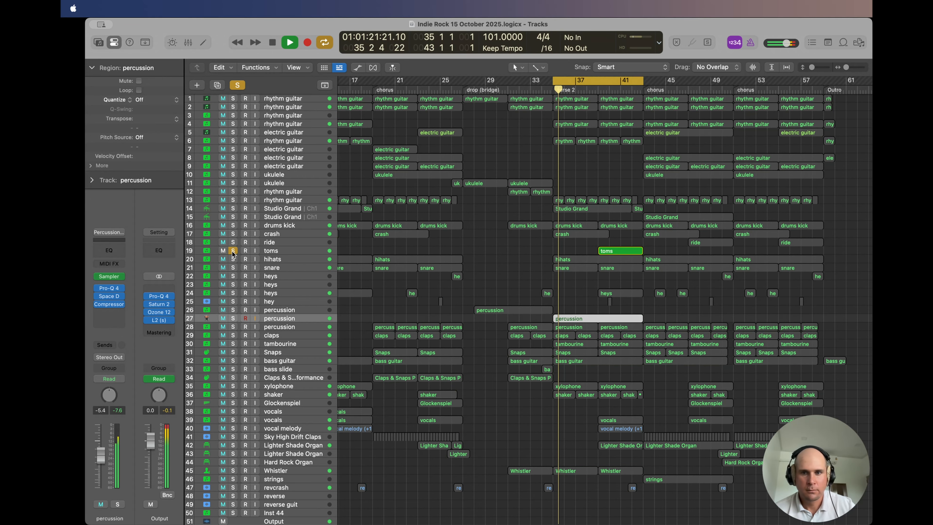
left_click(603, 78)
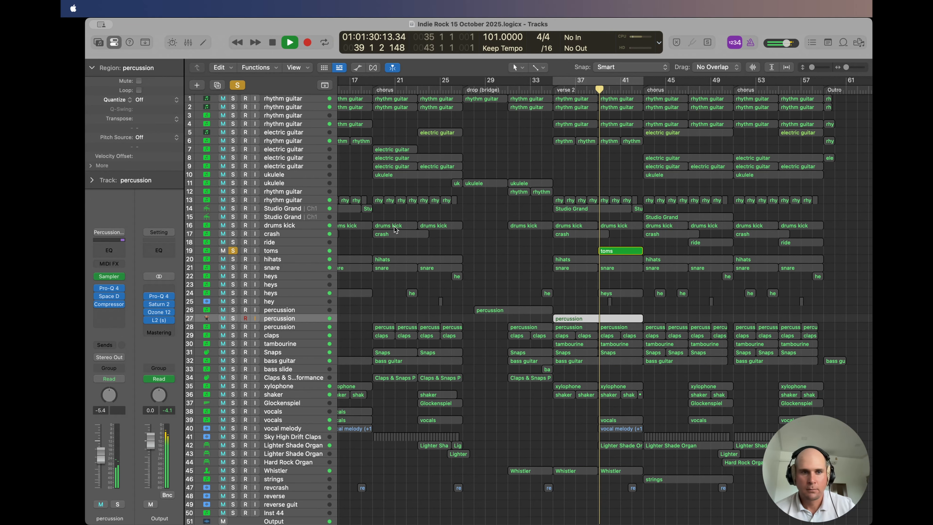
left_click(297, 250)
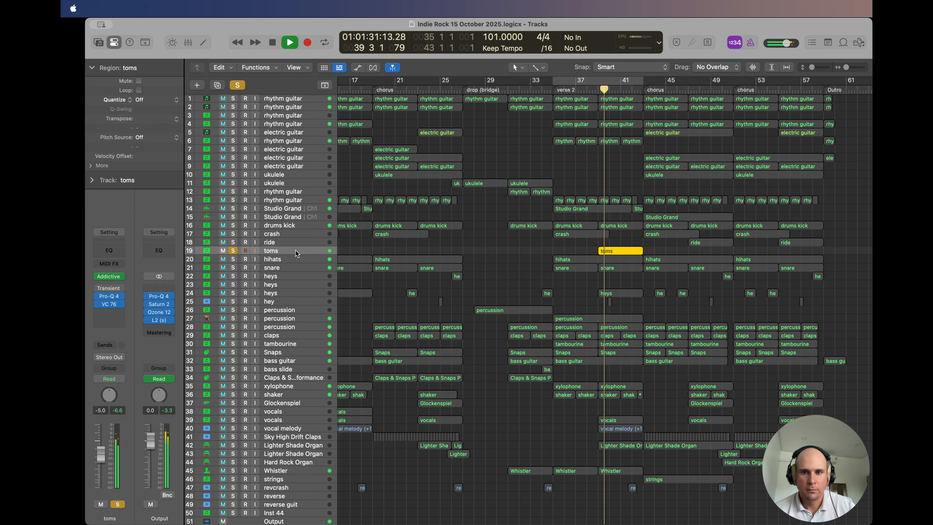
left_click(106, 277)
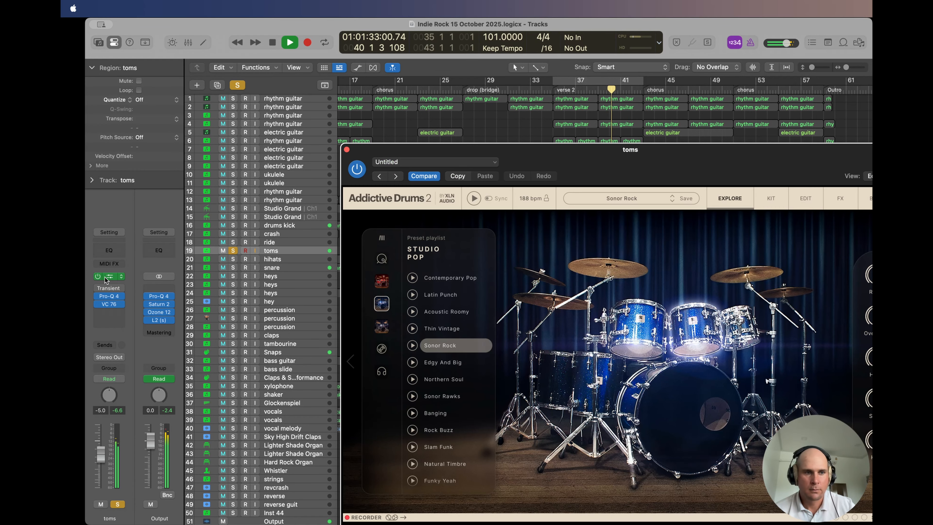
left_click(347, 150)
left_click(233, 251)
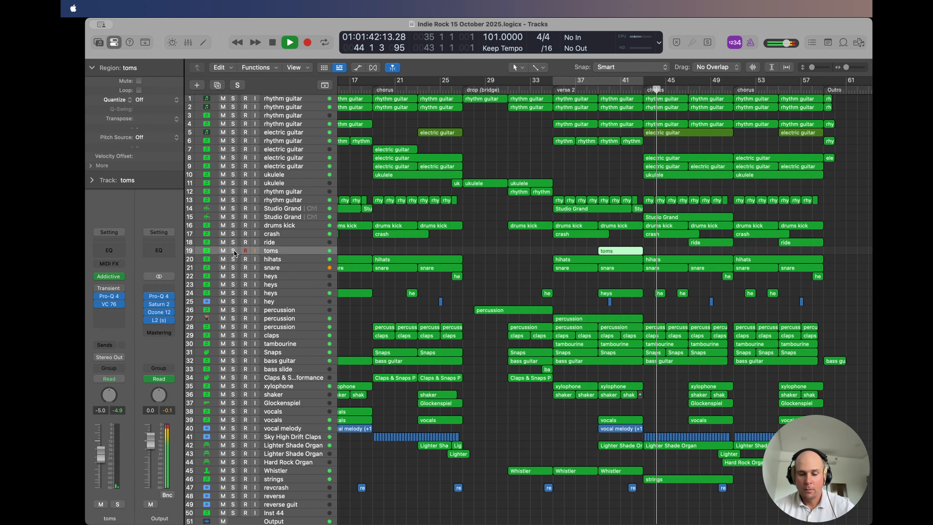
Step: Stop playback, set the cycle range to the chorus at bars 43 to 51, and play it
key("space")
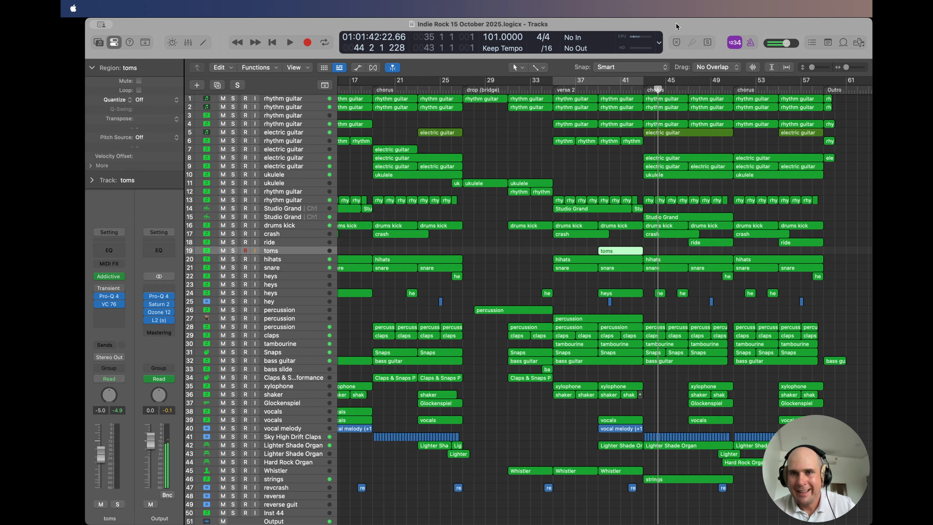
left_click_drag(643, 78, 733, 81)
key("space")
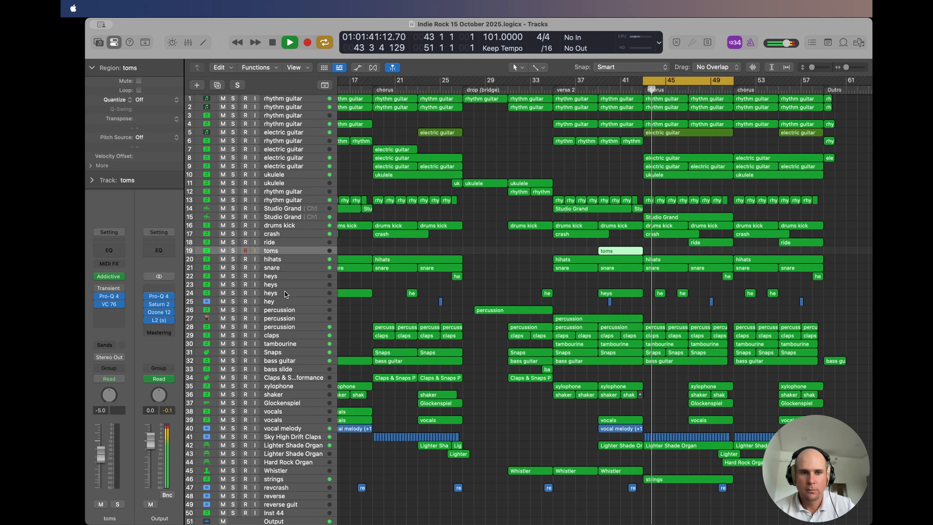
Step: Solo strings track 46 in the chorus, view its Kontakt 8 instrument, close the window, and unsolo the track
left_click(248, 291)
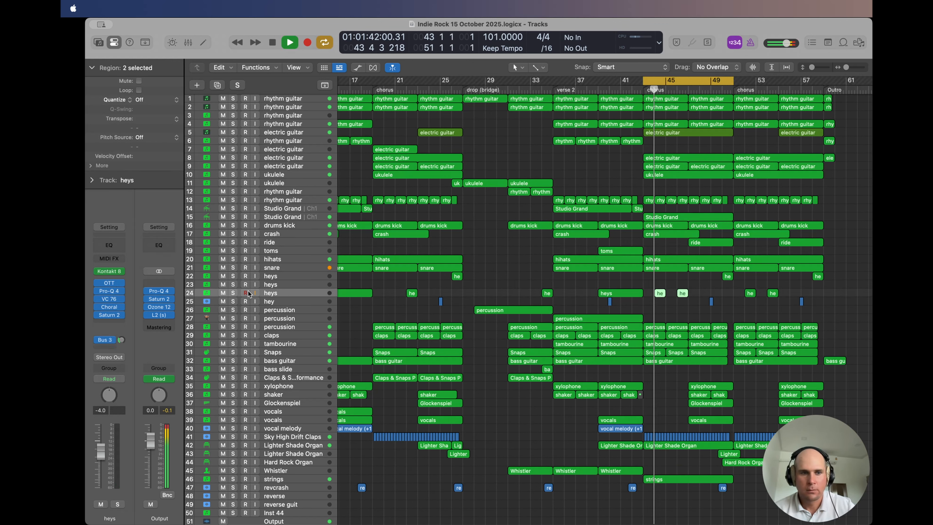
left_click(272, 477)
left_click(233, 479)
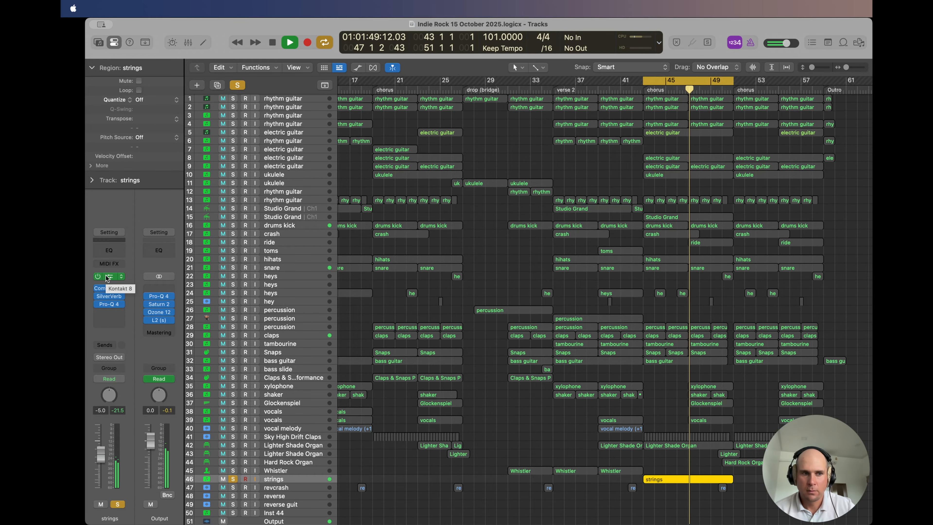
left_click(106, 276)
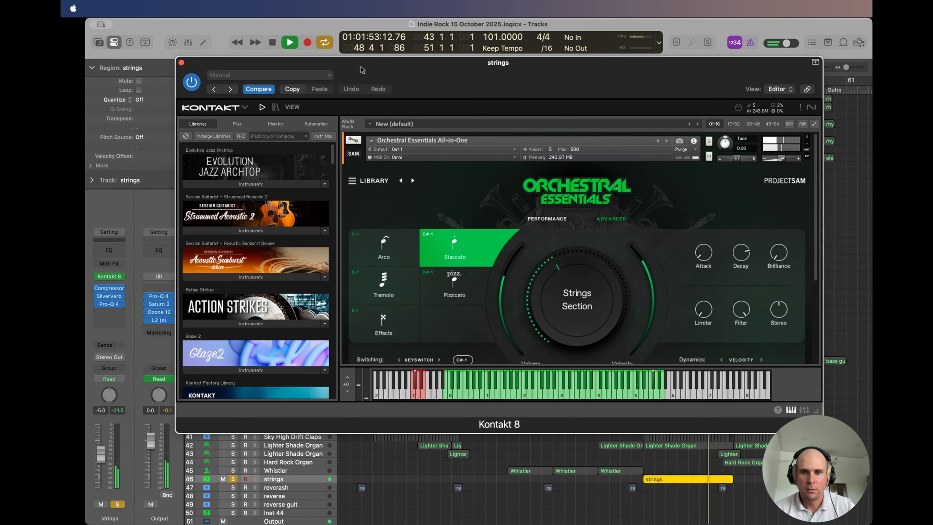
left_click(181, 65)
key("s")
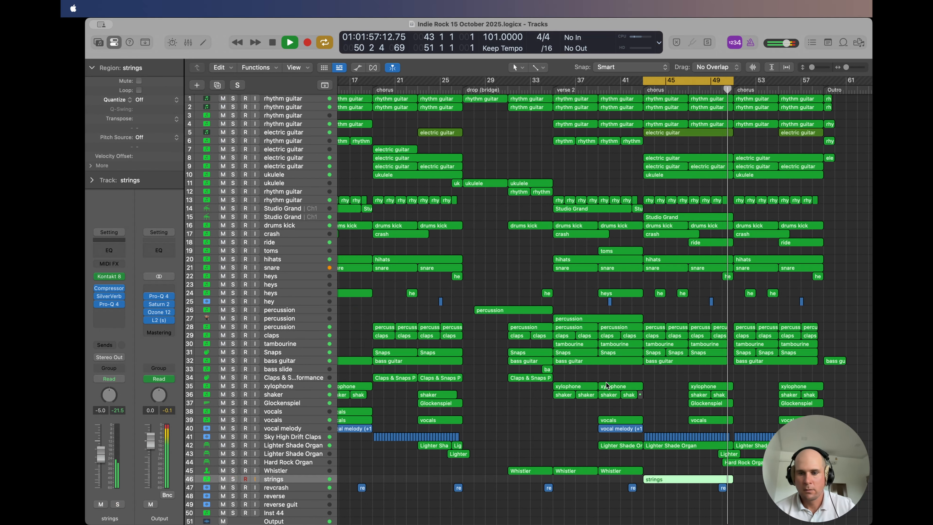
Step: Select Sky High Drift Claps track 41 and listen to it soloed, then unsolo it
left_click(283, 439)
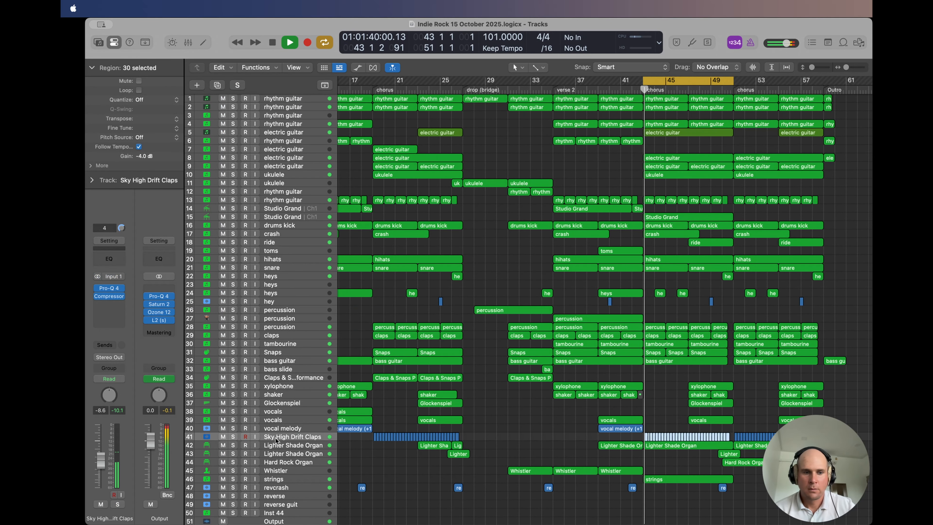
left_click(233, 436)
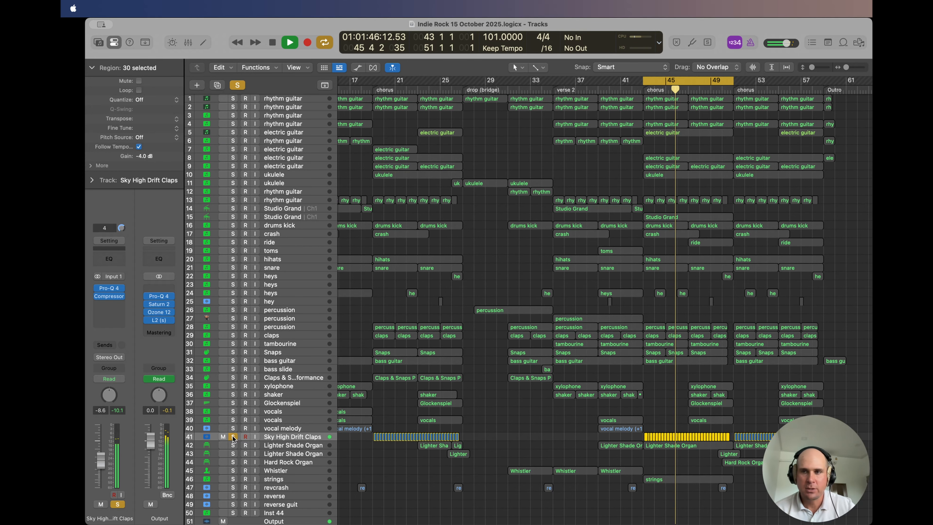
left_click(232, 437)
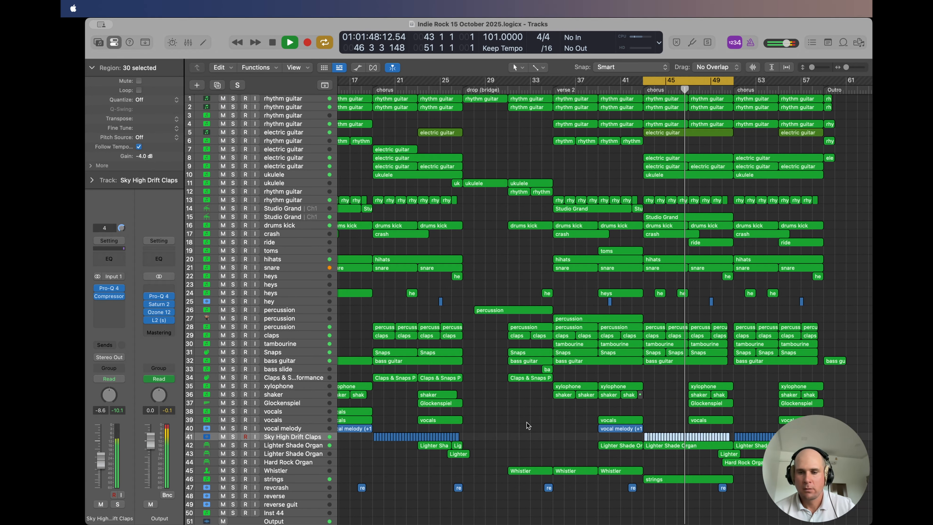
Step: Listen to Glockenspiel track 37 soloed, unsolo it, and turn off cycle playback
scroll(527, 422, "right", 5)
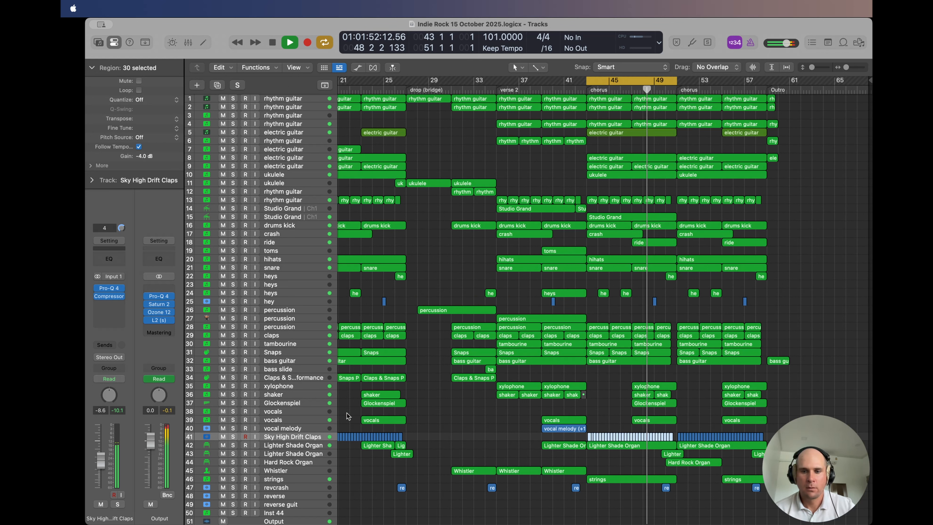
left_click(233, 403)
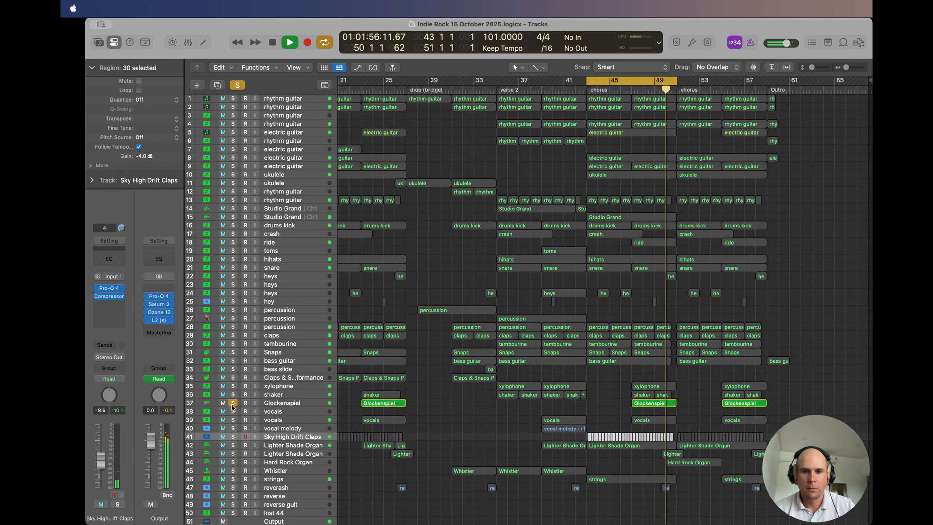
left_click(233, 403)
left_click(653, 81)
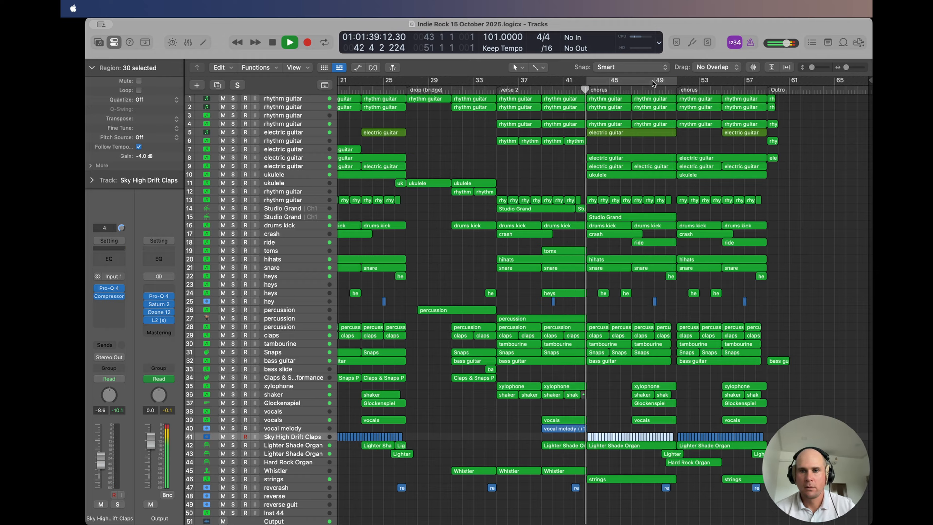
Step: Solo Lighter Shade Organ track 42 and view its patch in the sound Library, then hide the Library
left_click(233, 445)
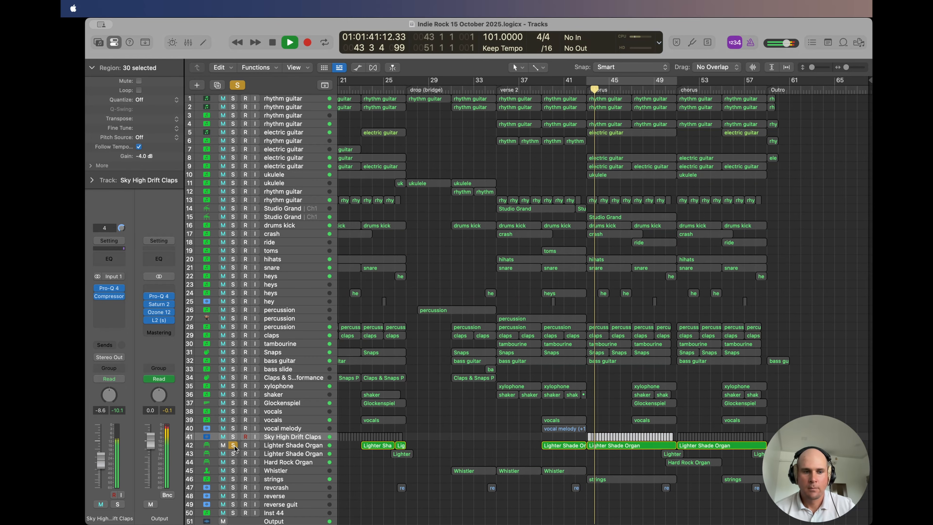
left_click(287, 445)
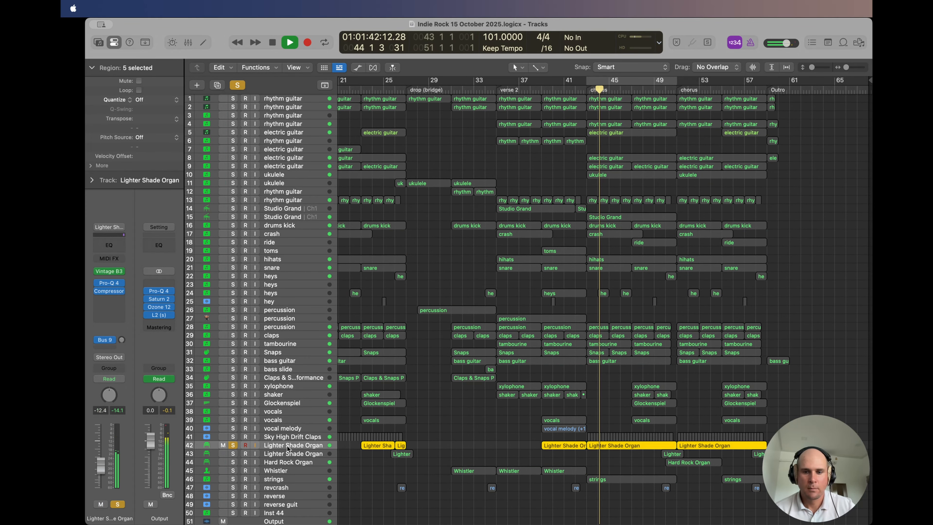
left_click(98, 42)
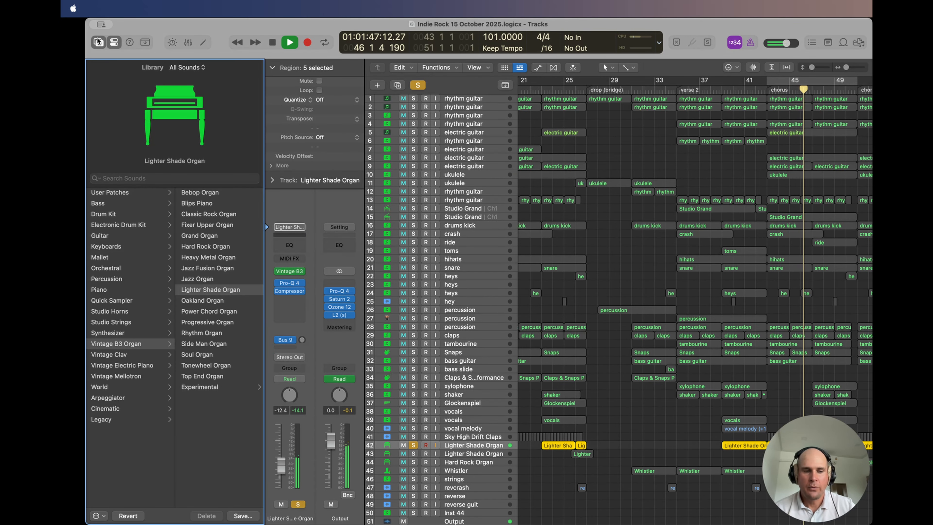
left_click(98, 41)
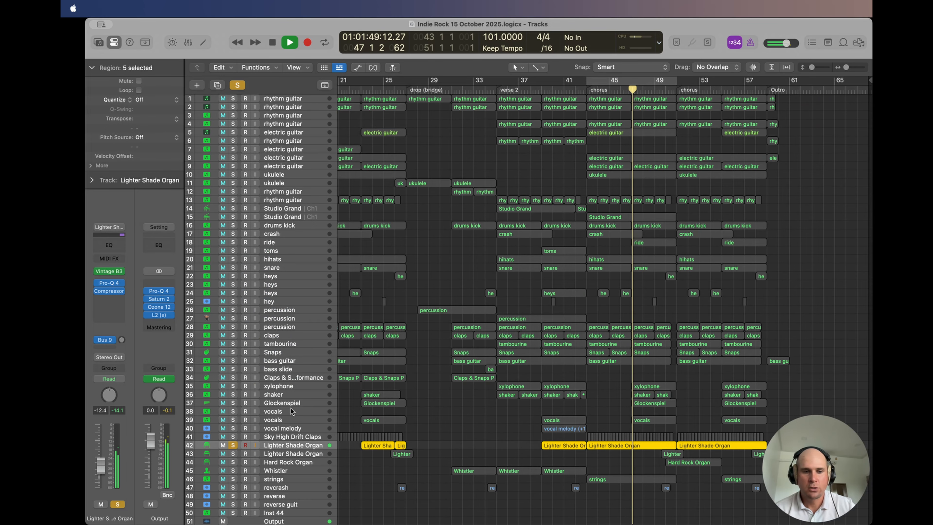
Step: View the MIDI notes of track 42's chorus organ region in the Piano Roll, close the editor, and unsolo the track
double_click(628, 447)
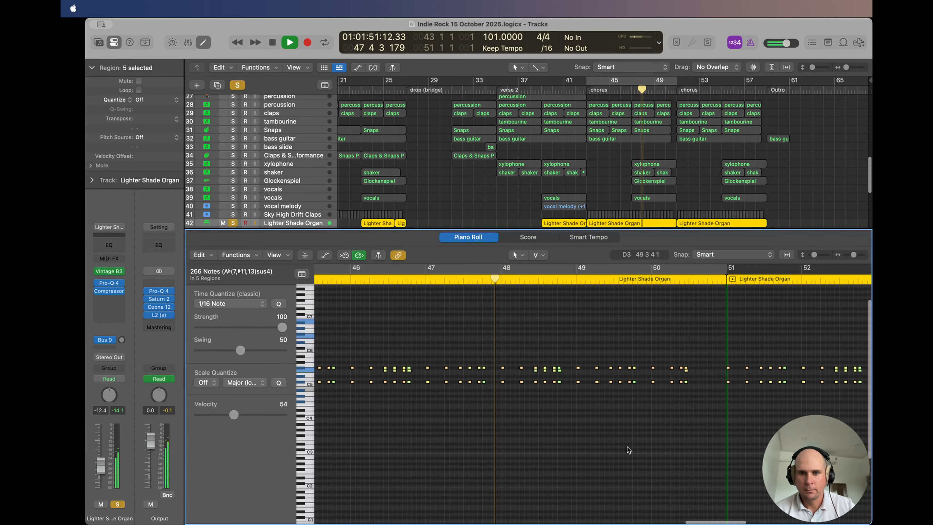
left_click(480, 237)
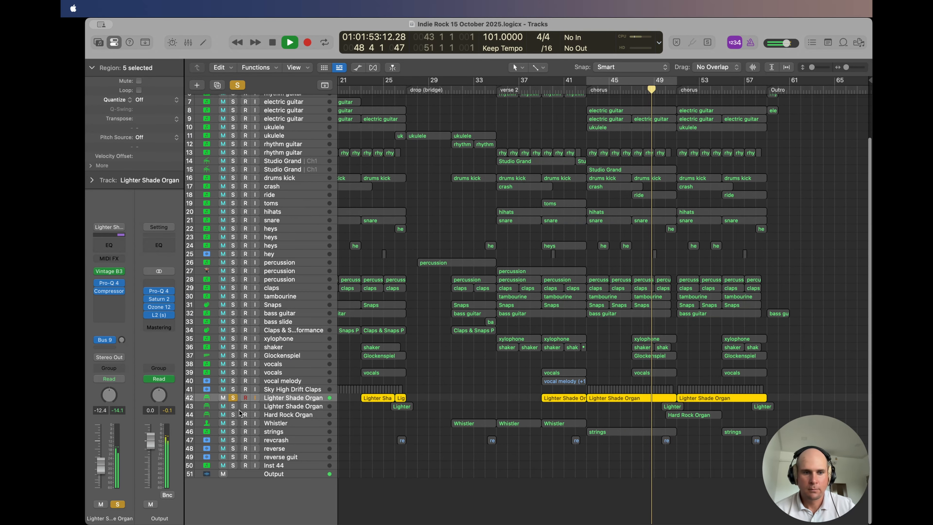
left_click(233, 397)
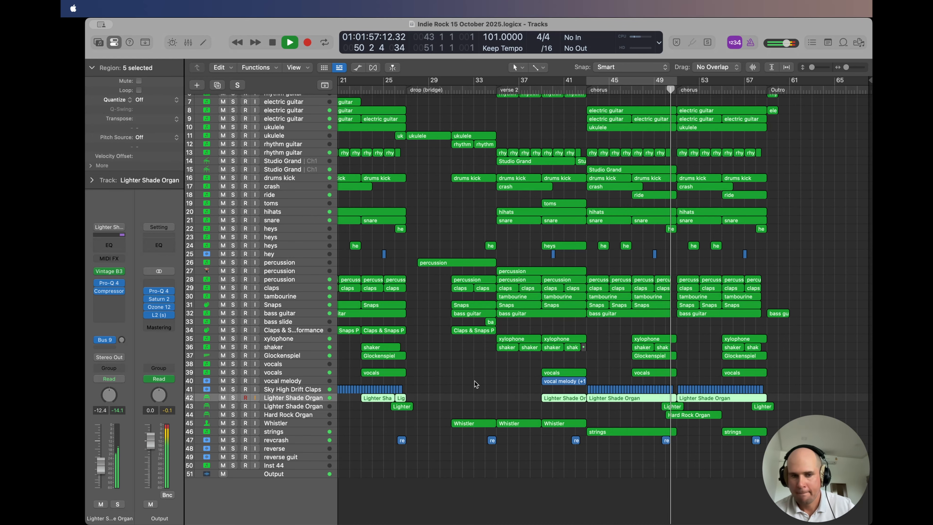
Step: Play into the final chorus from bar 50 and listen to Hard Rock Organ track 44 soloed, replaying it from the same point
left_click(688, 344)
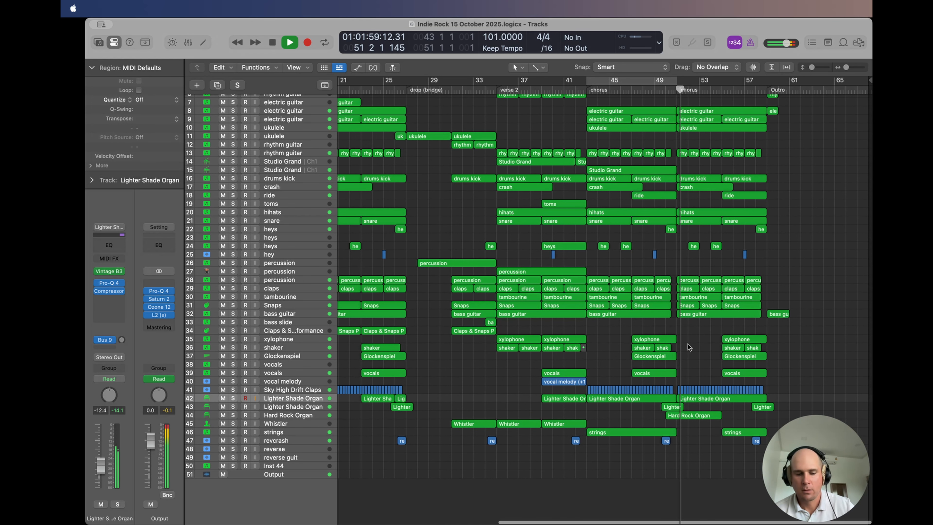
key("super+Right")
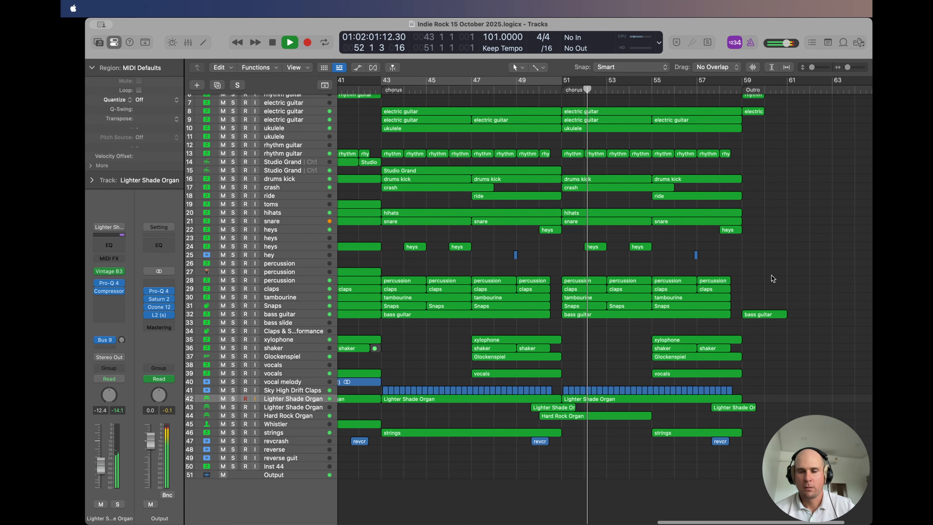
scroll(772, 276, "right", 2)
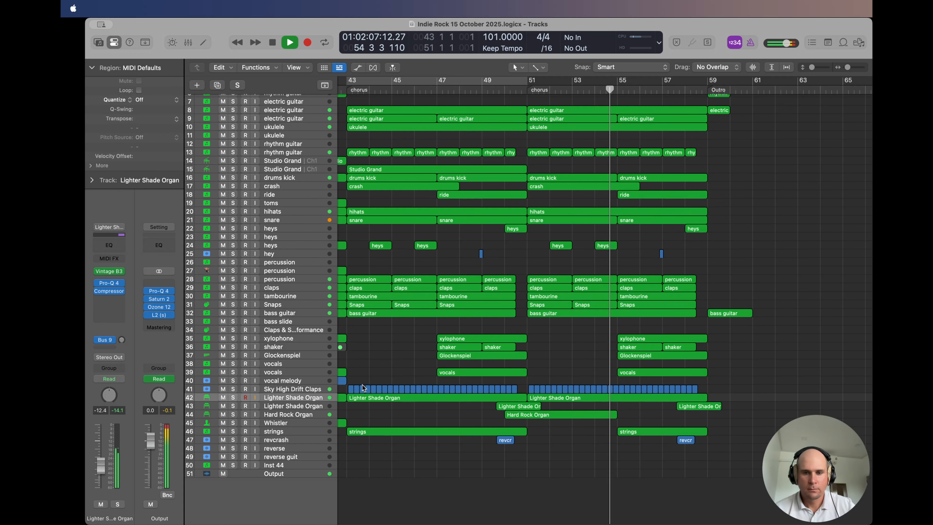
left_click(504, 90)
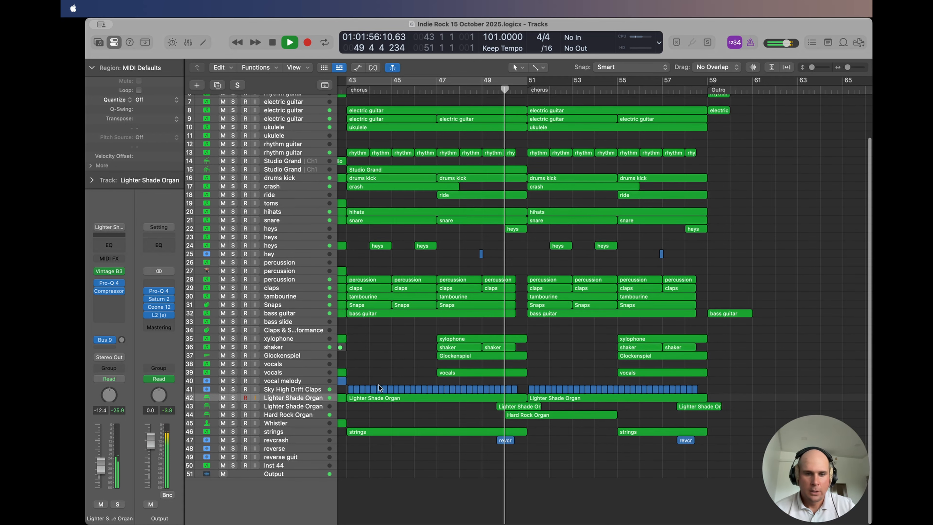
left_click(288, 415)
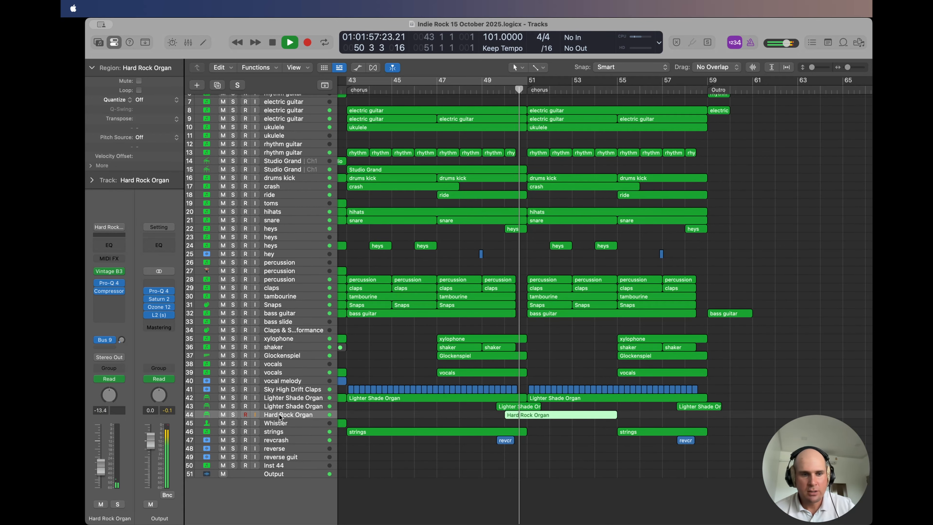
left_click(233, 415)
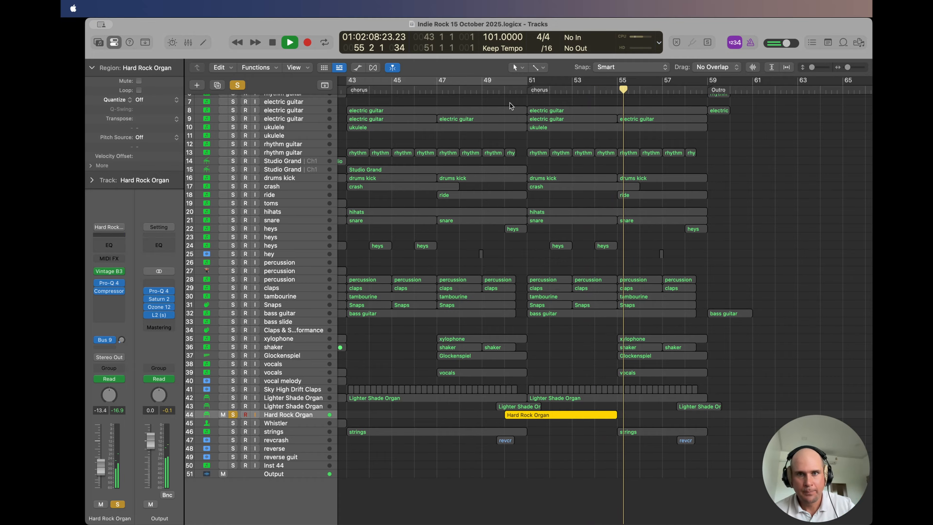
left_click(512, 92)
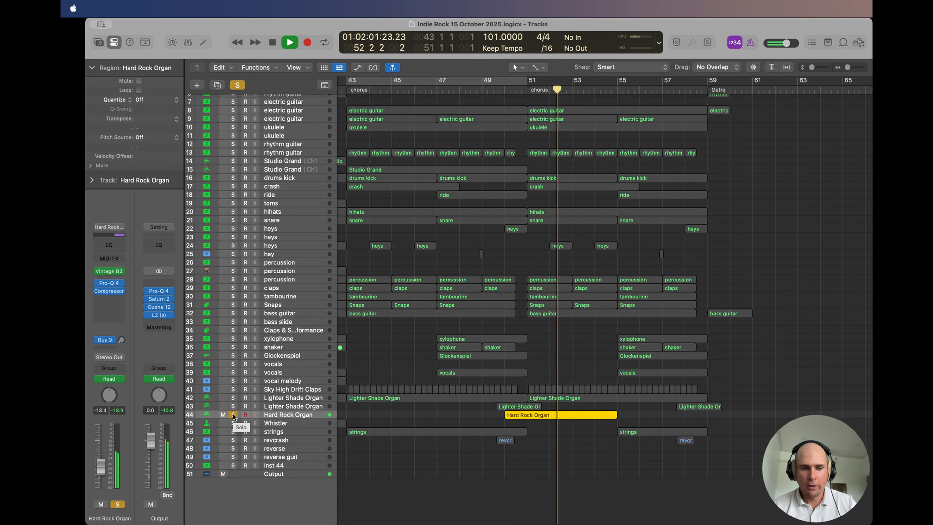
Step: View the Rotor Speed automation on Hard Rock Organ track 44, hide automation, unsolo the track, and clear the region selection
key("a")
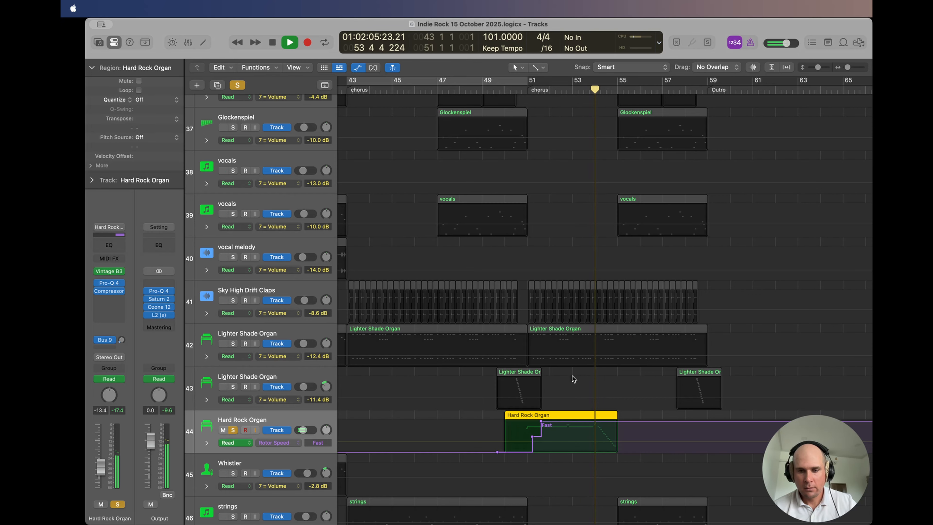
key("a")
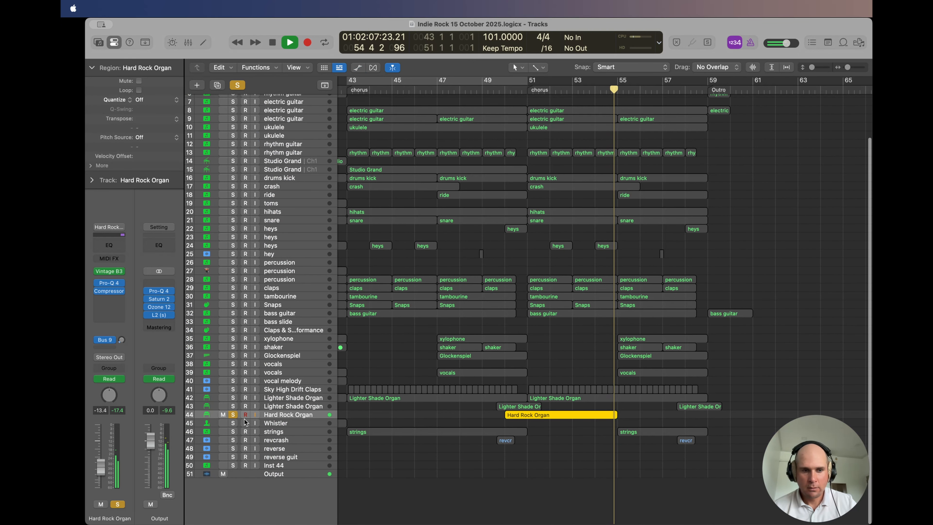
left_click(233, 415)
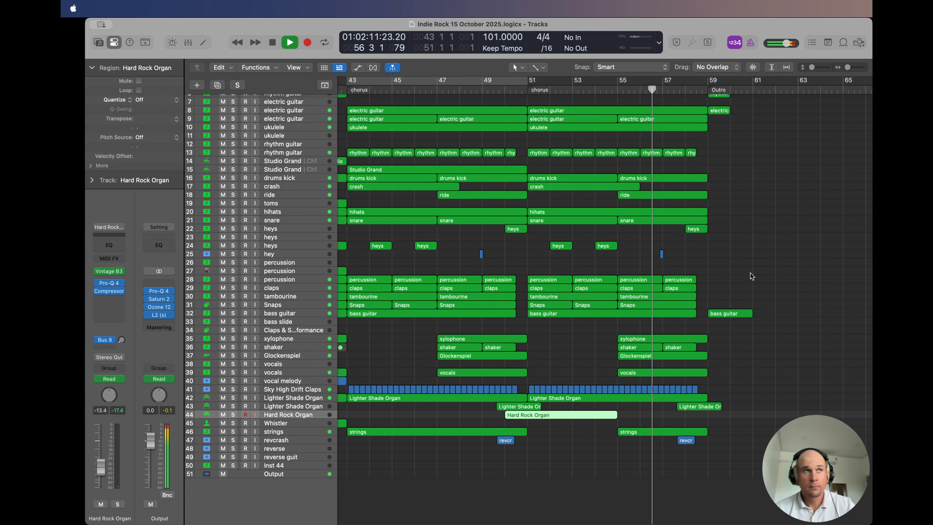
left_click(735, 275)
key("super+Left")
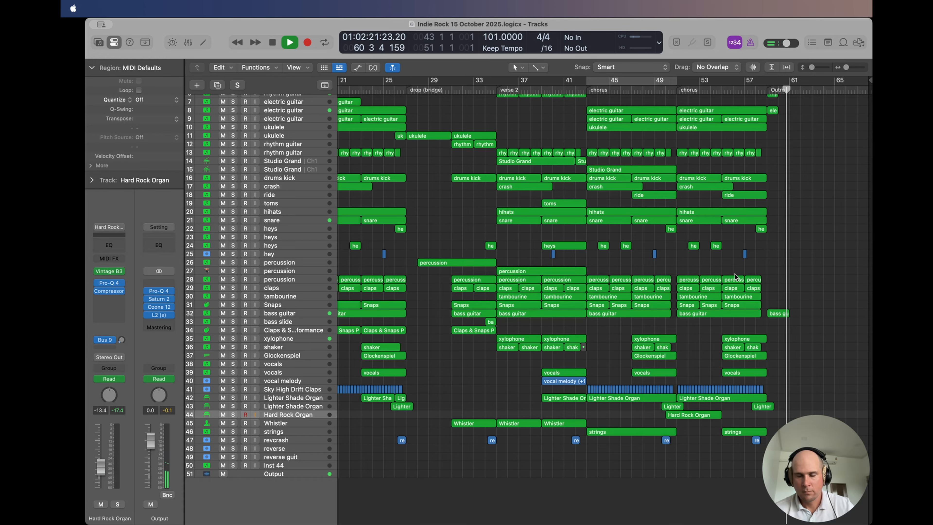
Step: Stop playback and fit the whole arrangement into view to look over all tracks from the intro to the outro
key("space")
scroll(637, 250, "left", 5)
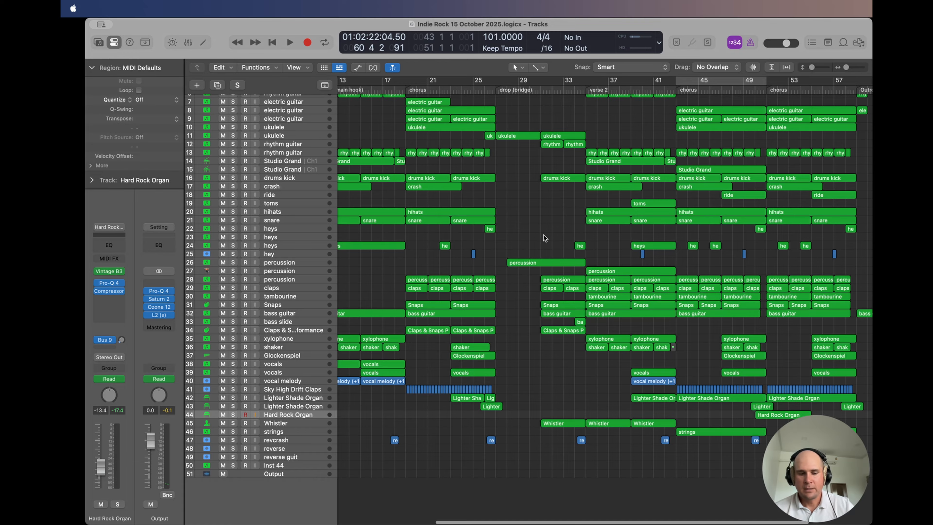
key("z")
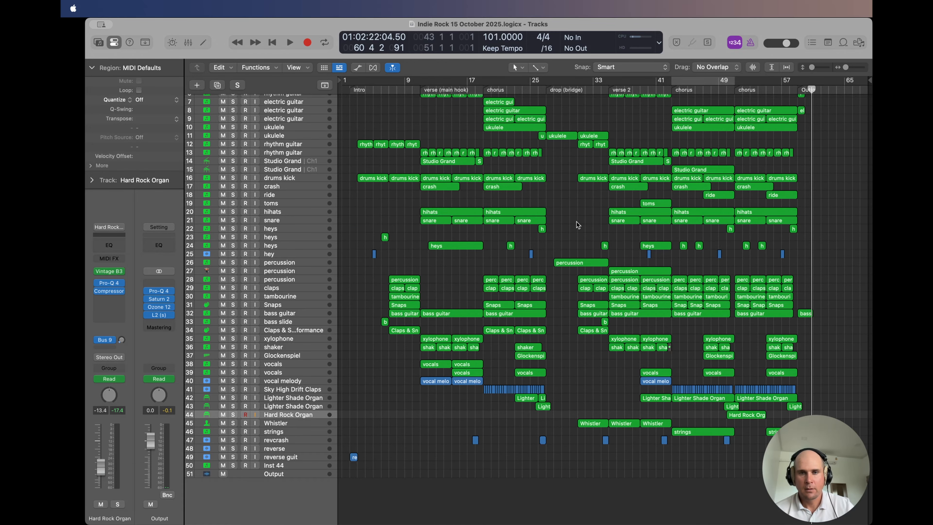
scroll(544, 235, "up", 3)
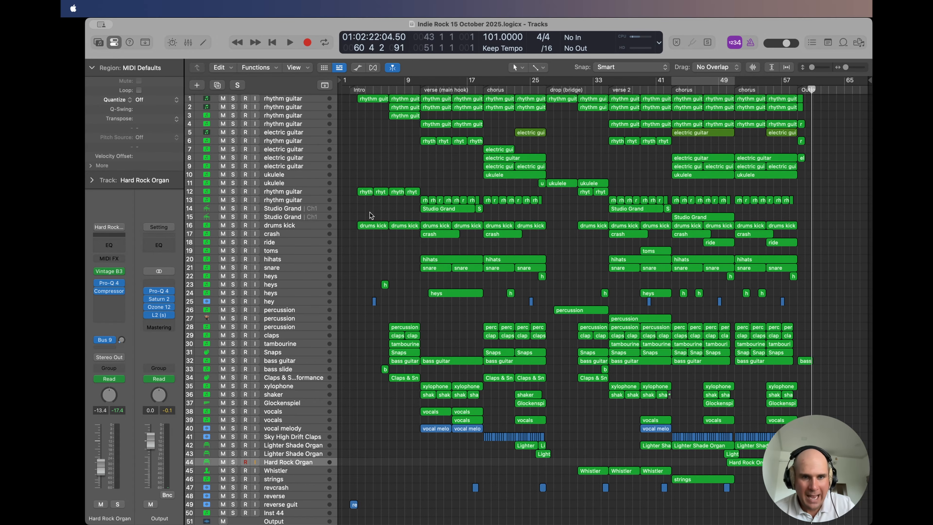
scroll(363, 252, "down", 3)
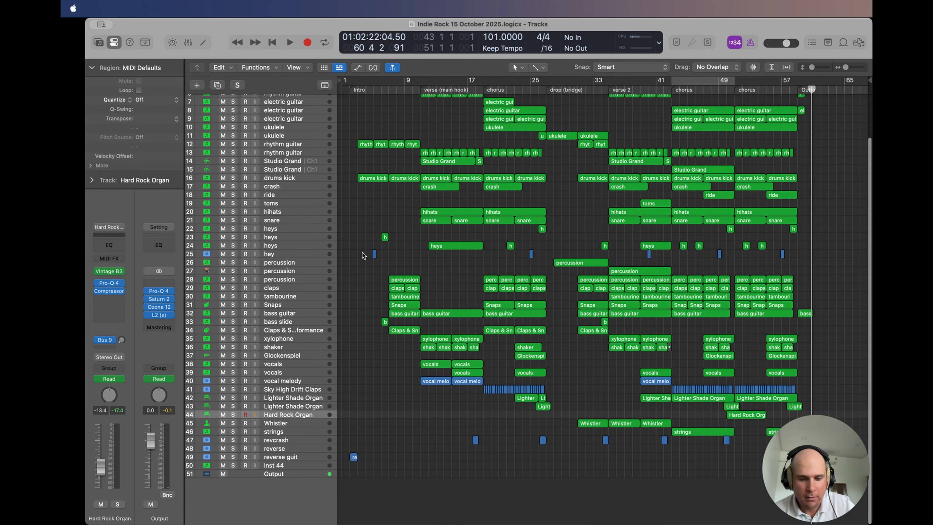
Step: Show the Mixer and examine the instruments, audio effects and sends on the channel strips from the rhythm guitars through to the organs and strings
key("x")
scroll(425, 407, "left", 20)
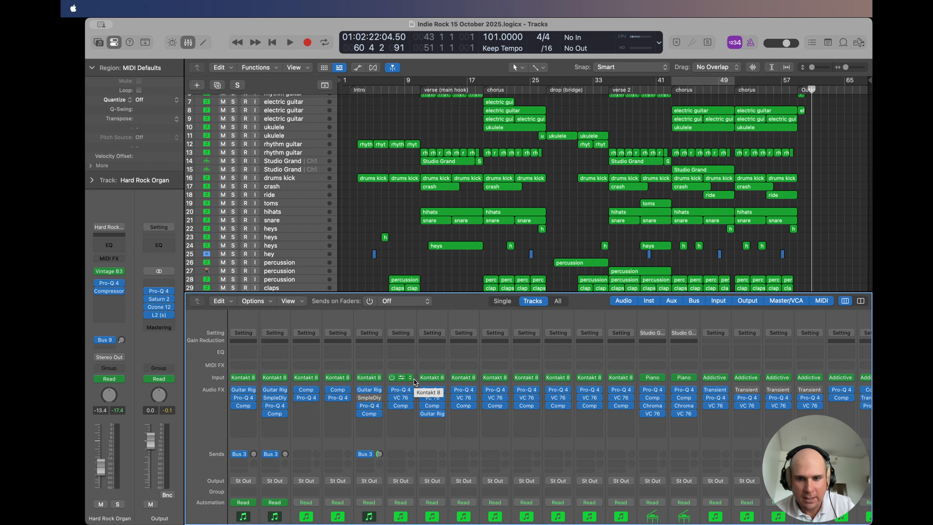
scroll(414, 379, "right", 5)
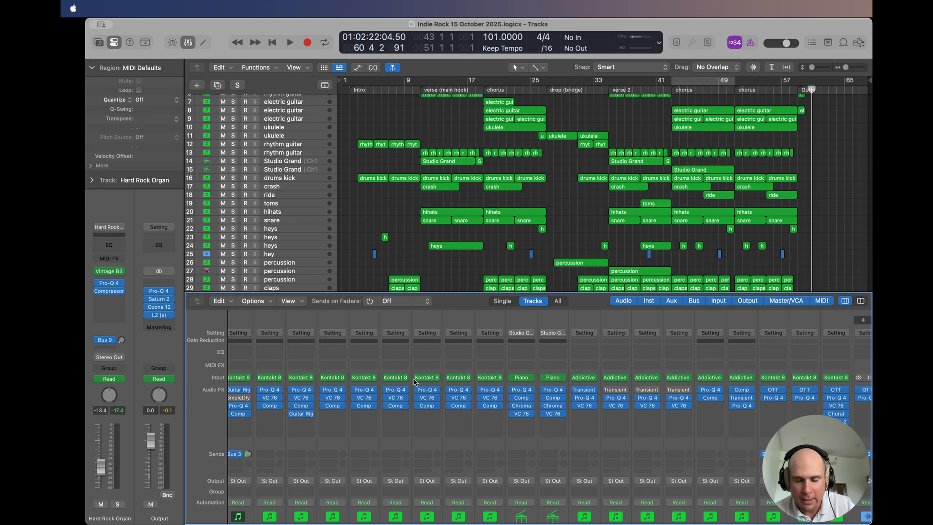
scroll(414, 379, "right", 2)
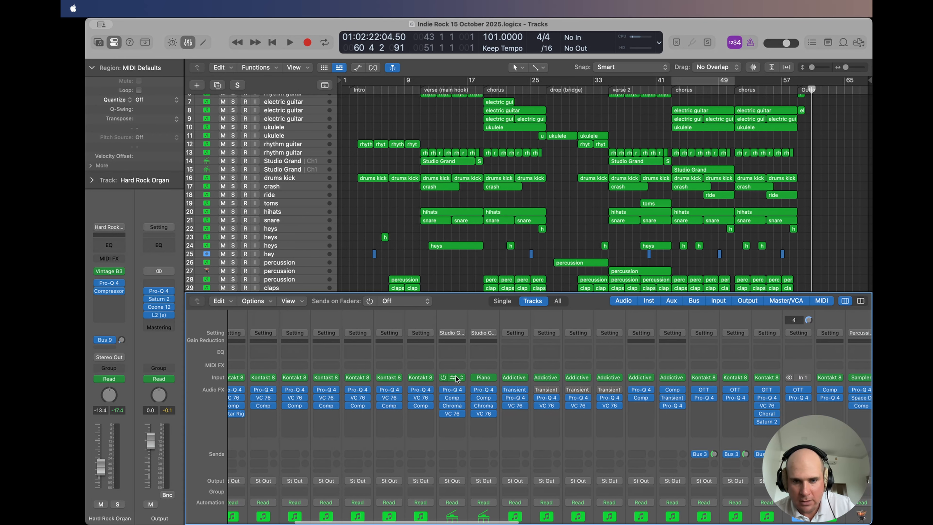
scroll(481, 376, "right", 1)
scroll(481, 379, "right", 6)
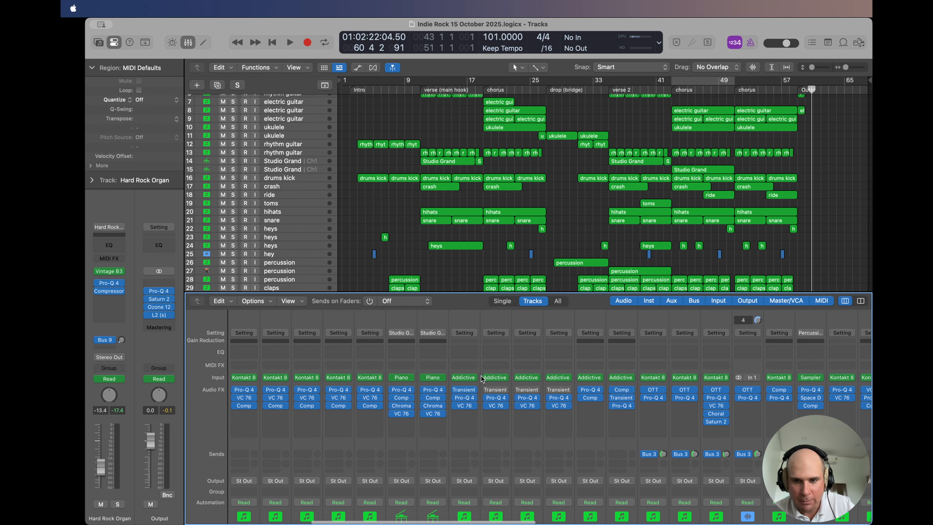
scroll(481, 379, "right", 9)
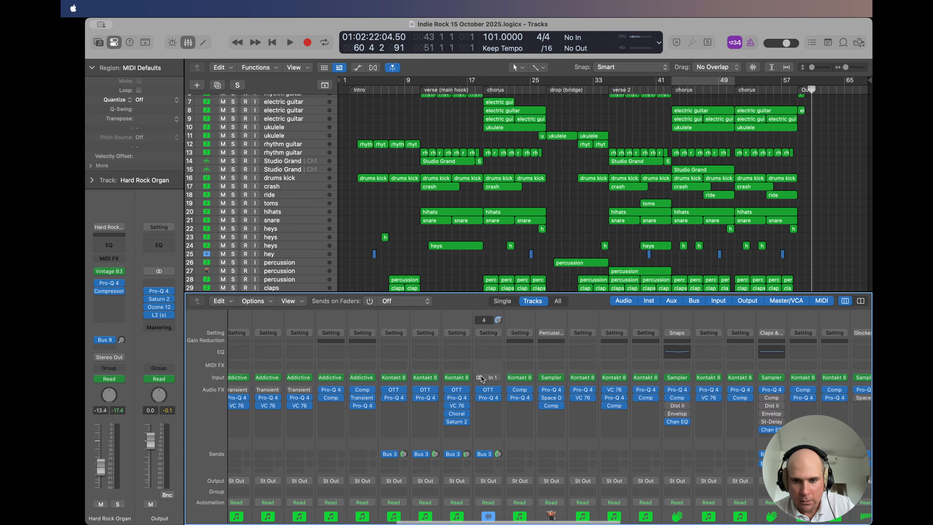
scroll(481, 376, "right", 7)
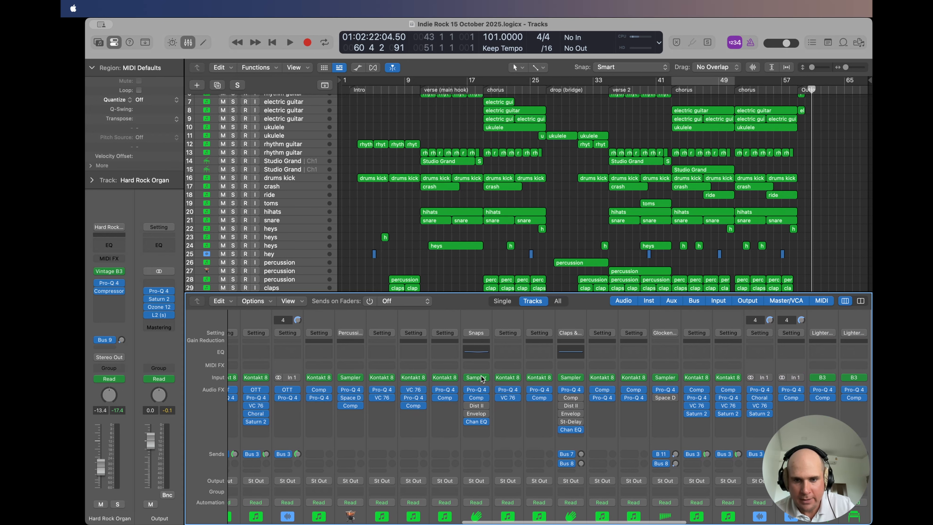
scroll(481, 375, "right", 1)
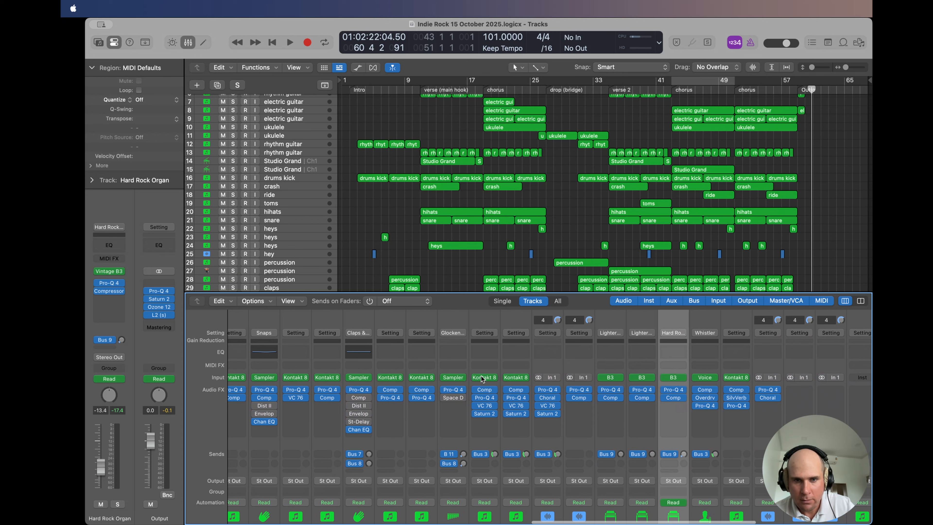
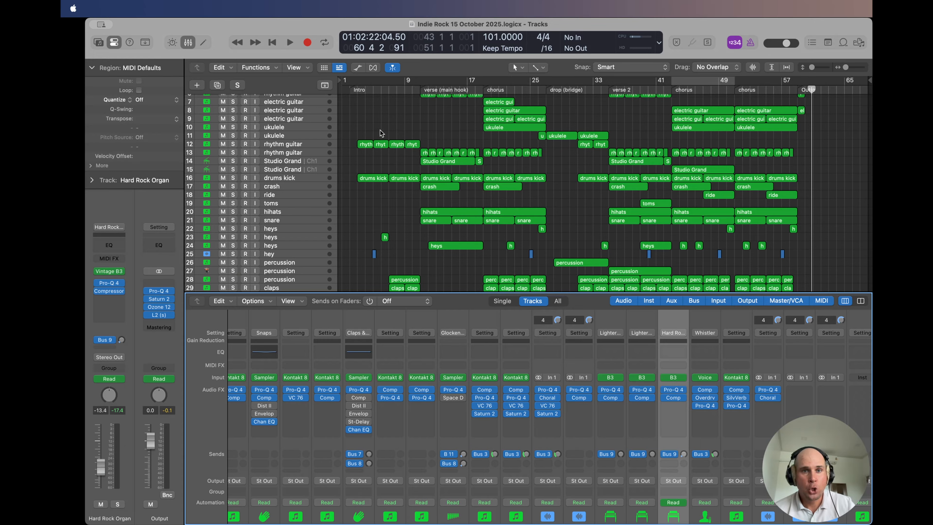
Step: Look through the lower tracks and examine the Kontakt 8 instrument Kid's Percussion on xylophone track 35, then close its window
left_click(394, 123)
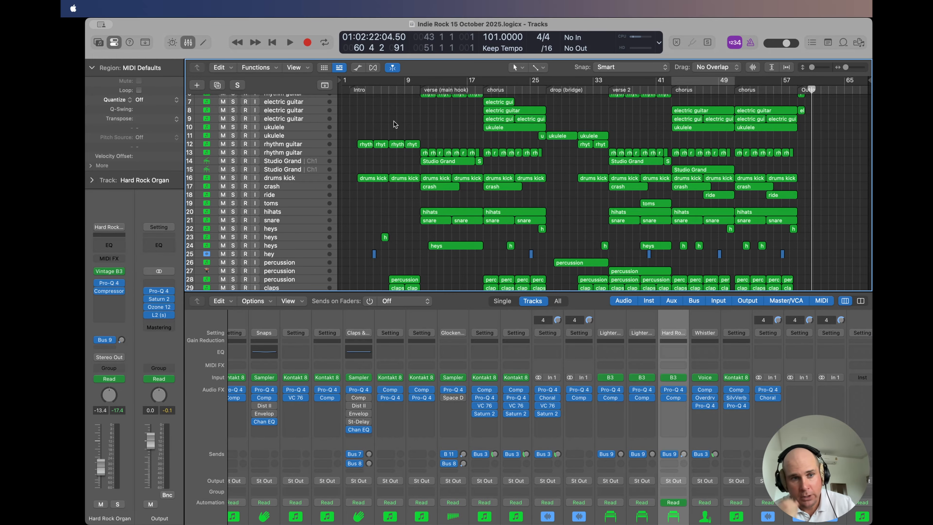
scroll(394, 121, "down", 8)
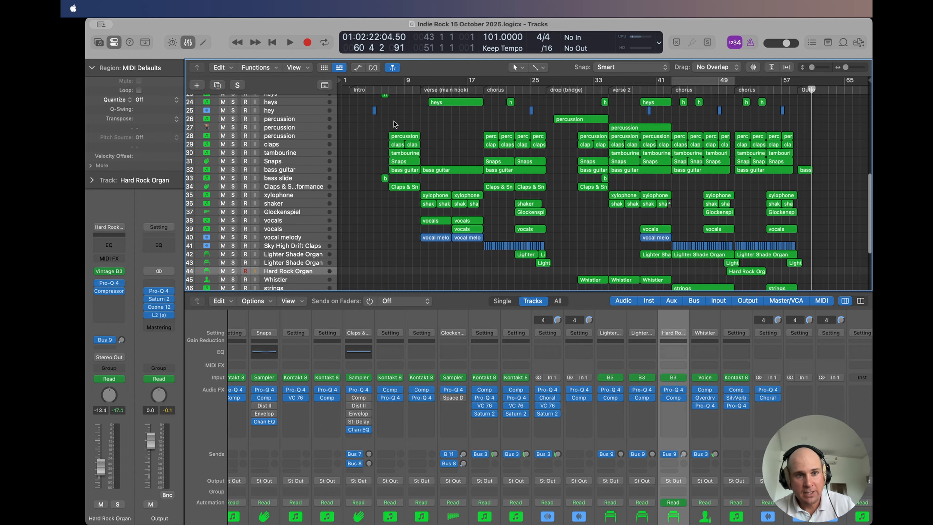
scroll(394, 121, "down", 3)
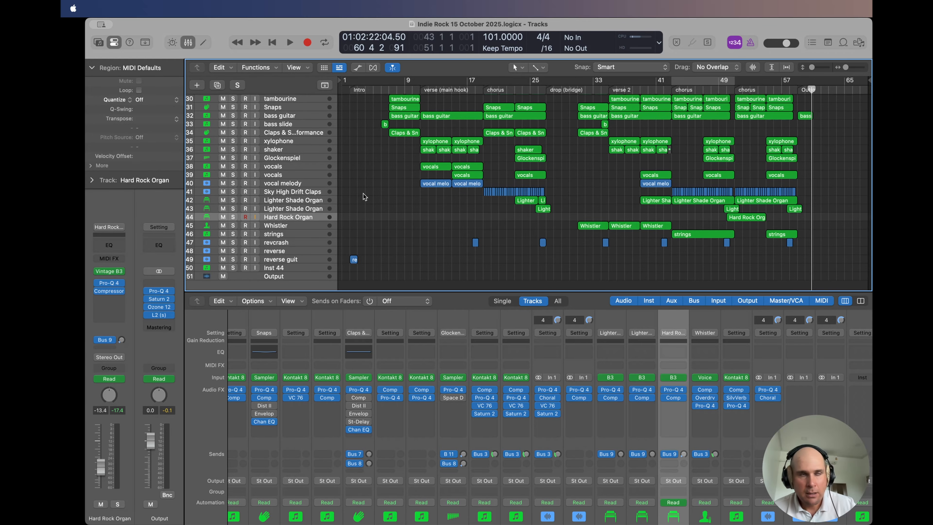
scroll(356, 181, "up", 2)
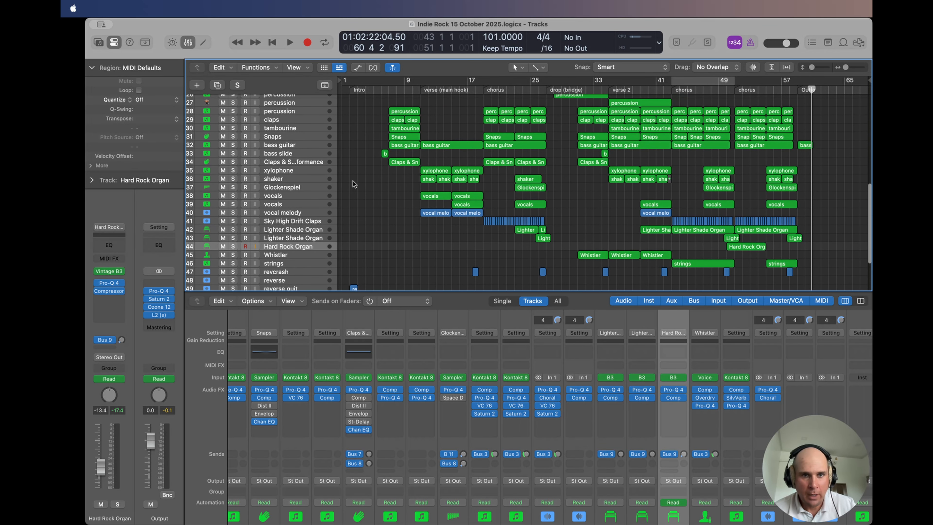
left_click(281, 170)
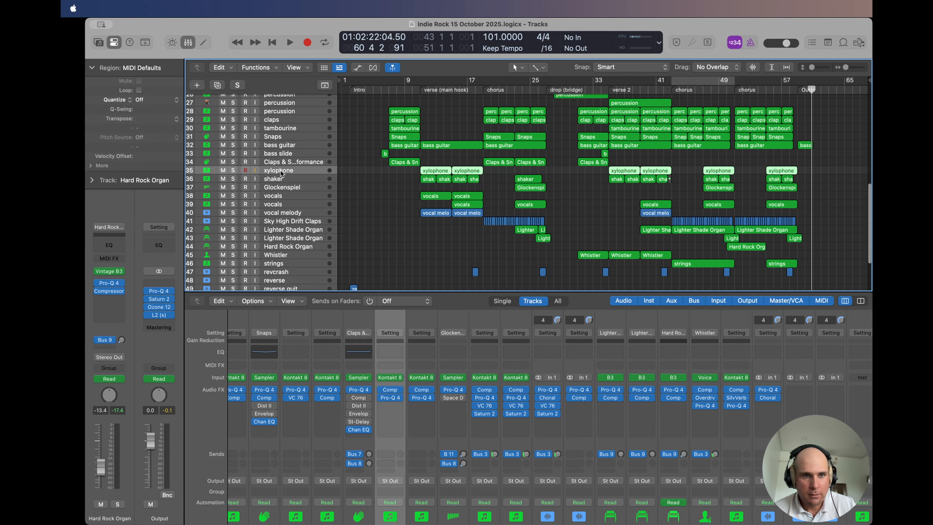
left_click(389, 378)
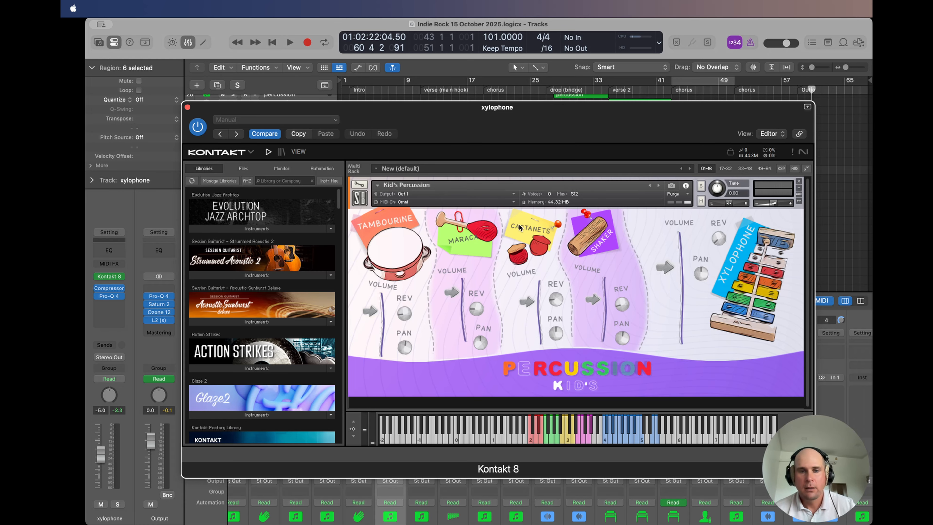
left_click(187, 107)
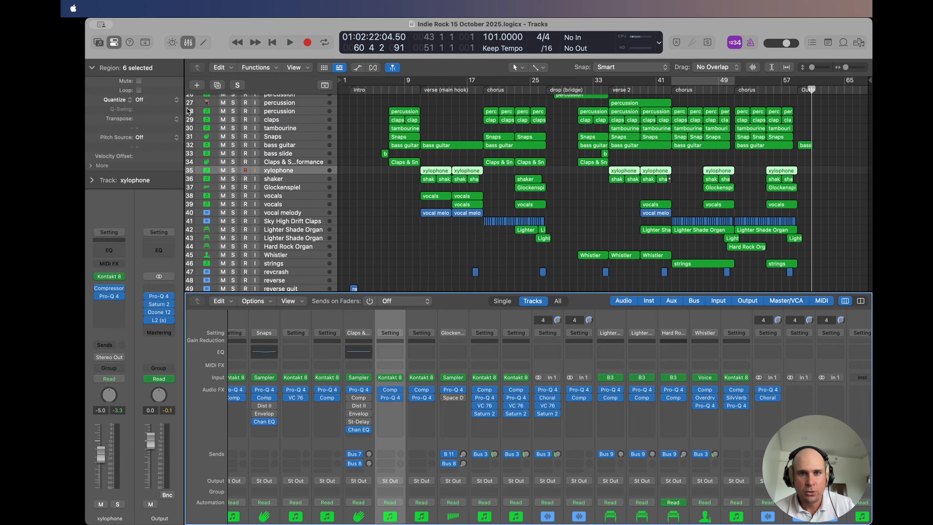
Step: Clear the region selection and hide the Mixer to show the full track list from the first track
left_click(595, 198)
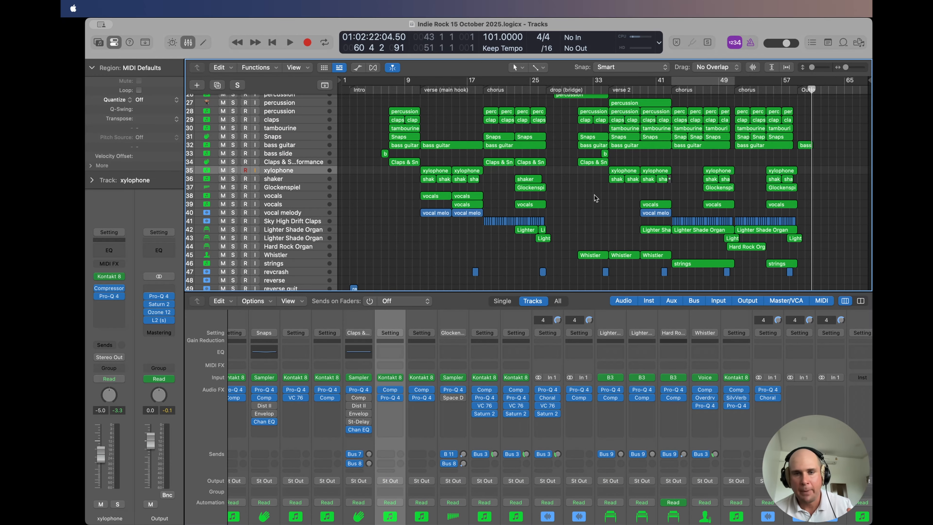
scroll(594, 195, "down", 3)
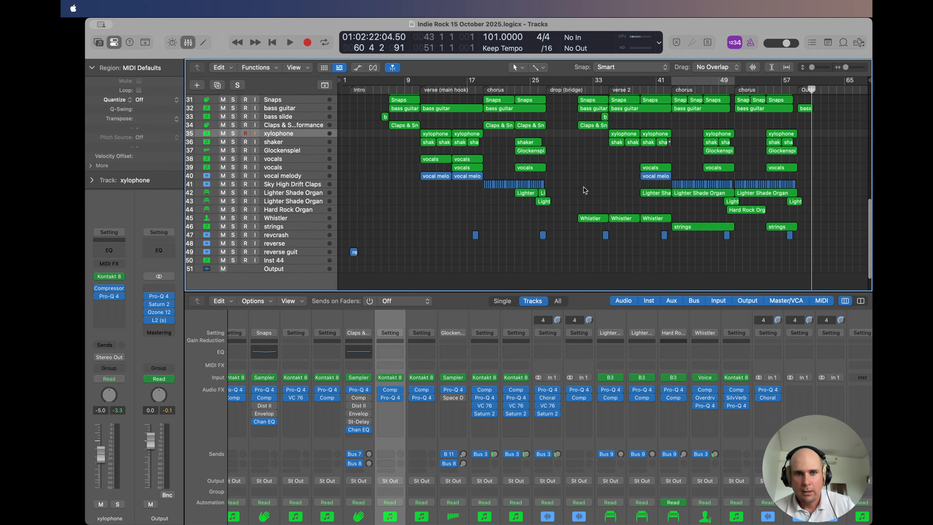
scroll(585, 188, "up", 1)
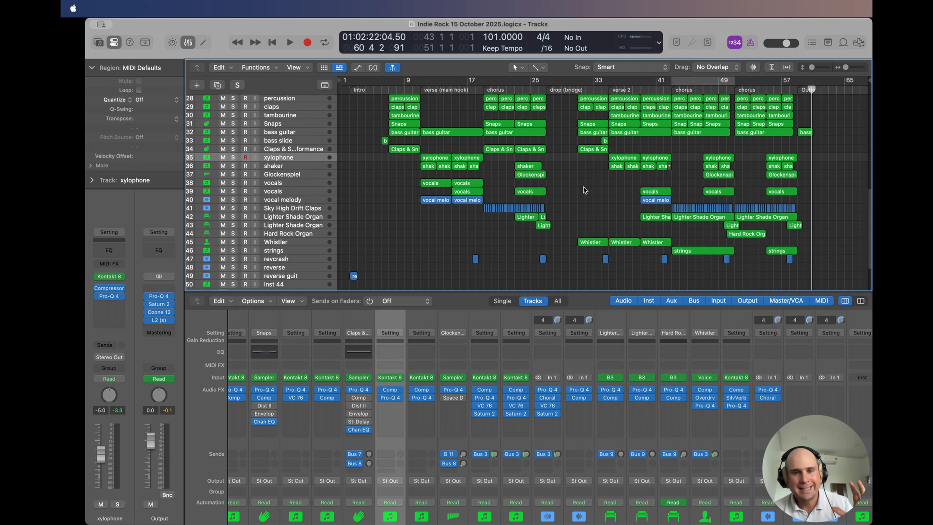
scroll(583, 186, "up", 5)
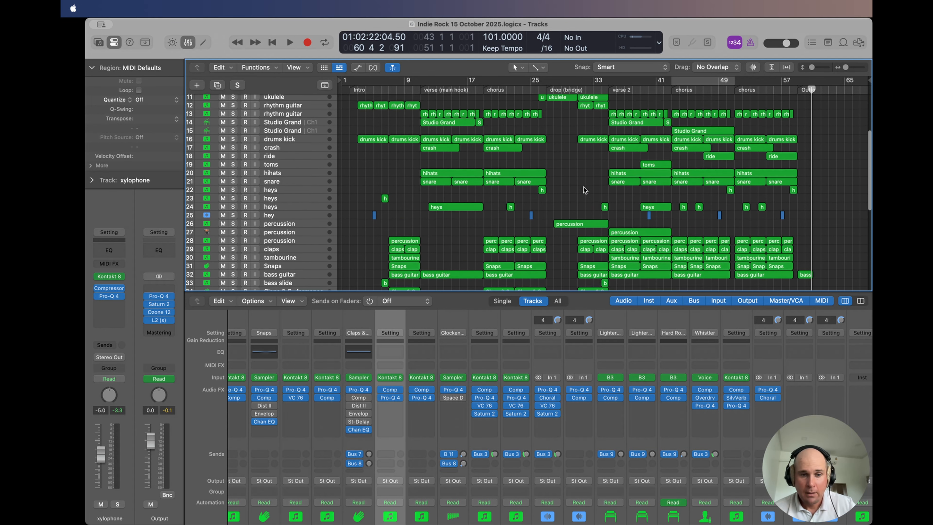
key("x")
scroll(575, 220, "up", 4)
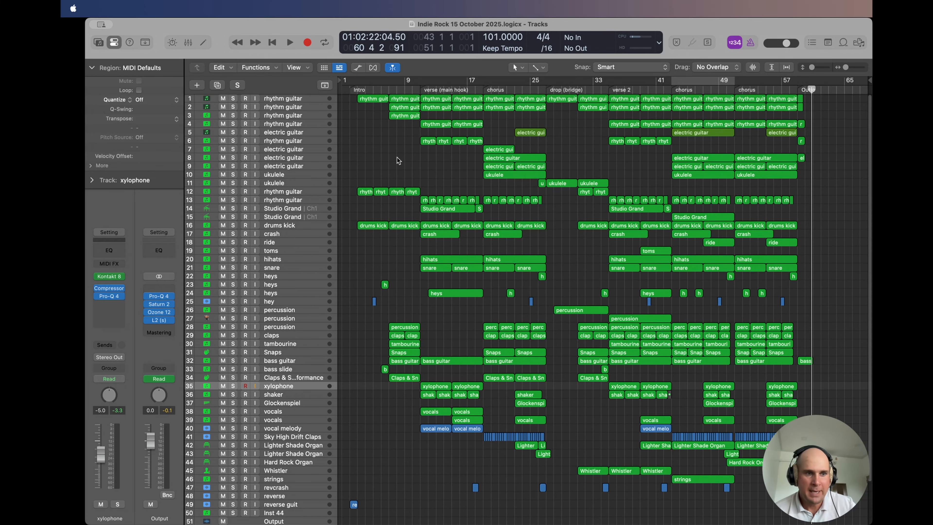
Step: Examine the Pro-Q 4 curve on rhythm guitar track 1 while playing from late in the intro, then stop playback and close the plug-in
left_click(292, 99)
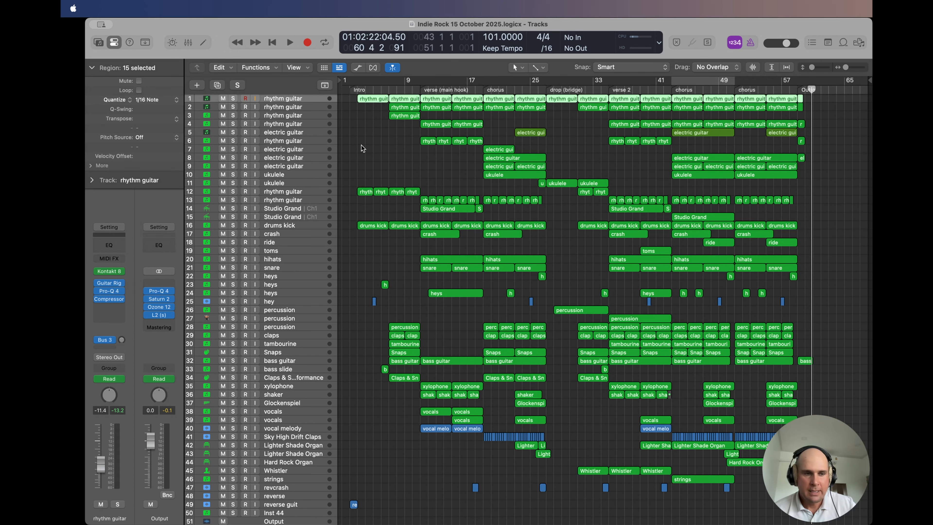
left_click(109, 292)
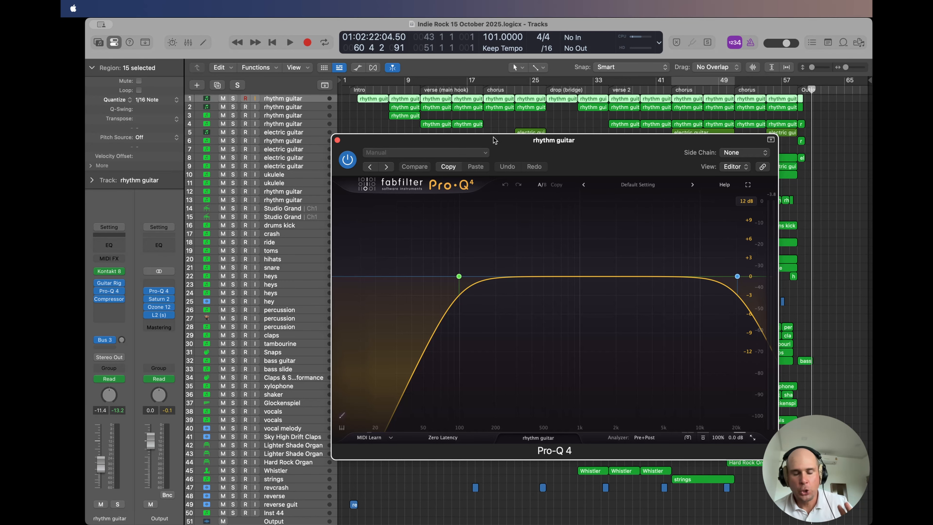
left_click(385, 89)
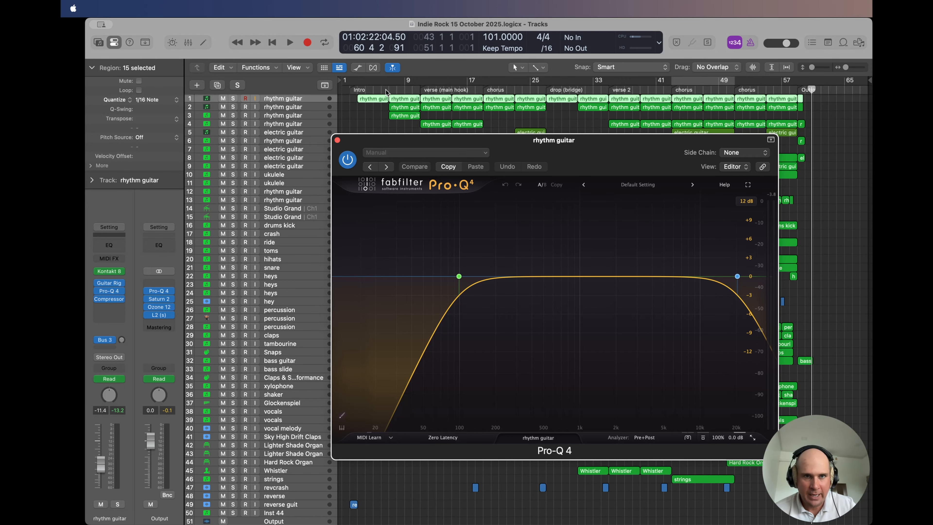
key("space")
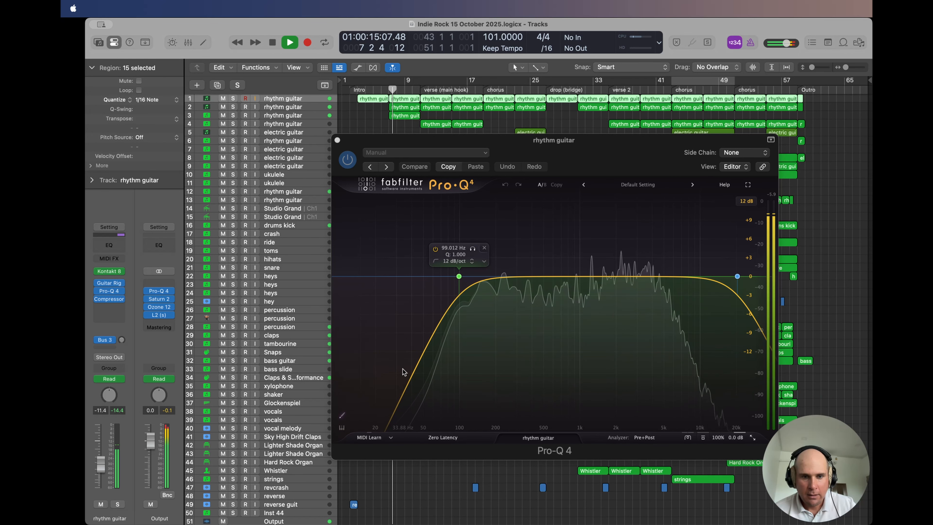
key("space")
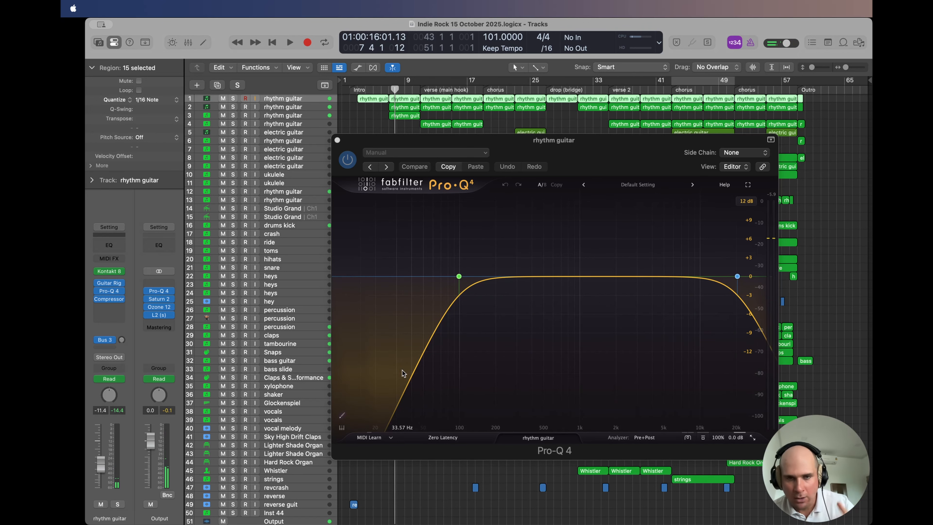
left_click(338, 140)
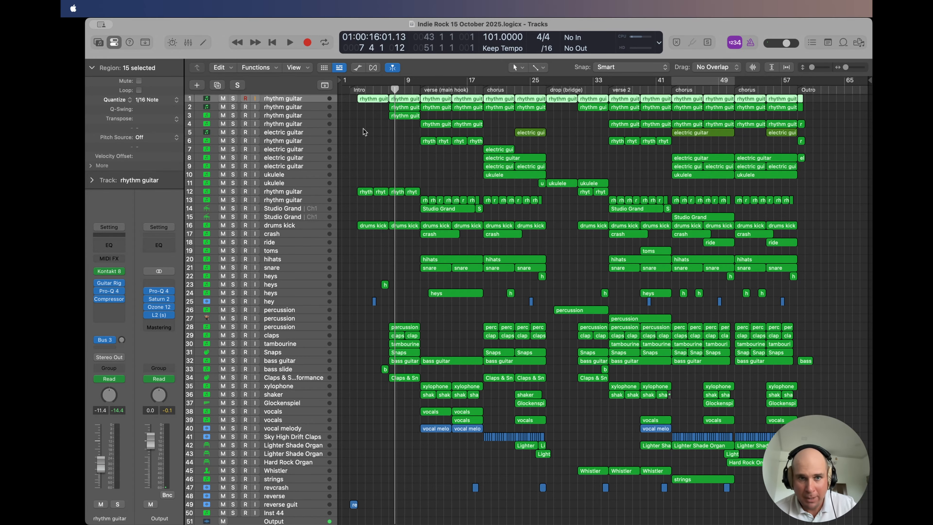
Step: Play the verse from bar 11 with Studio Grand track 14 soloed, examine its Pro-Q 4 bands, then close the plug-in and unsolo the track
left_click(296, 124)
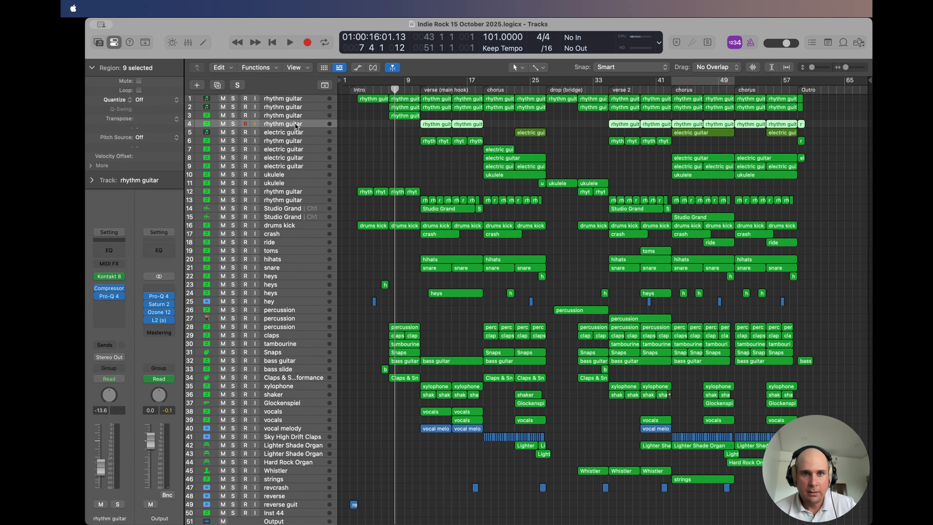
left_click(281, 208)
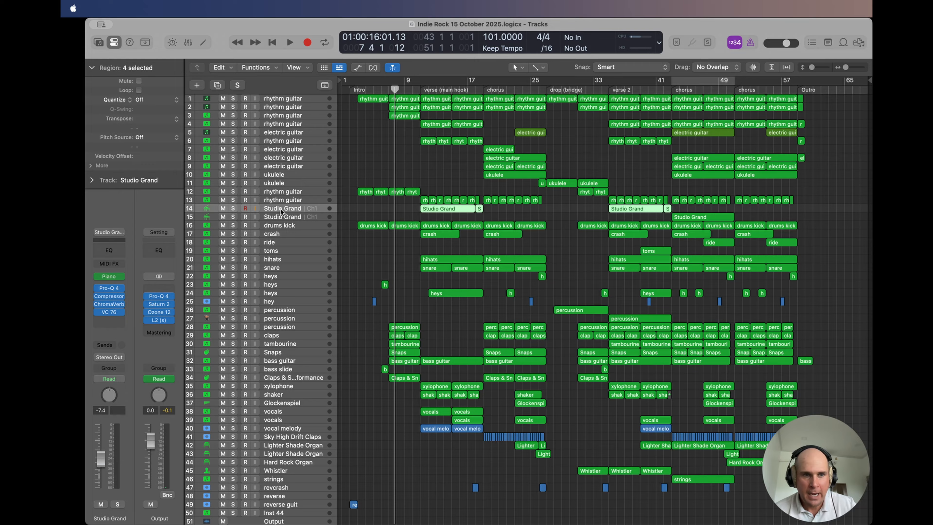
left_click(419, 88)
key("space")
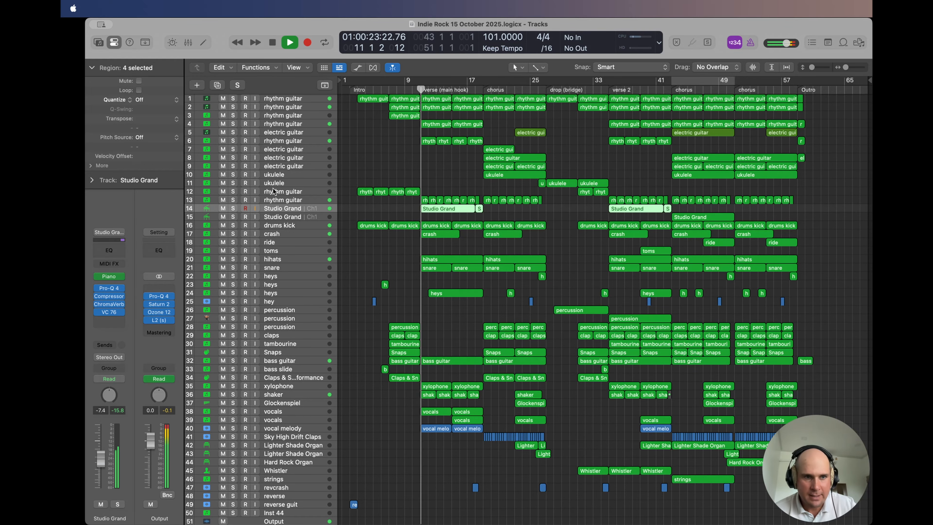
left_click(233, 208)
left_click(108, 288)
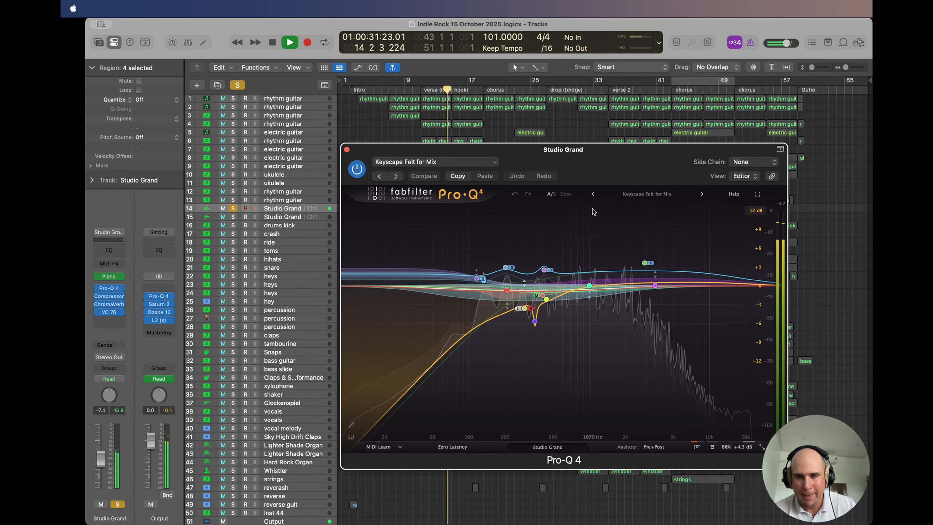
left_click(653, 264)
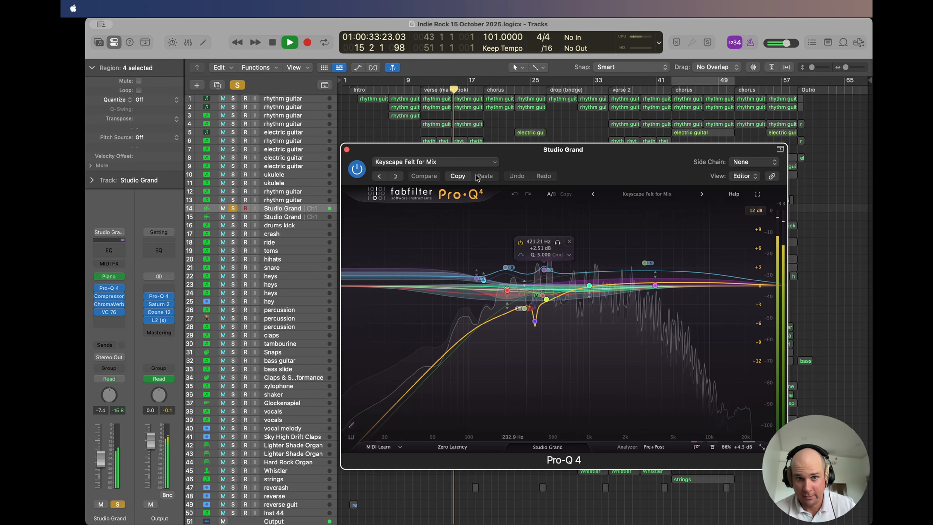
left_click(347, 150)
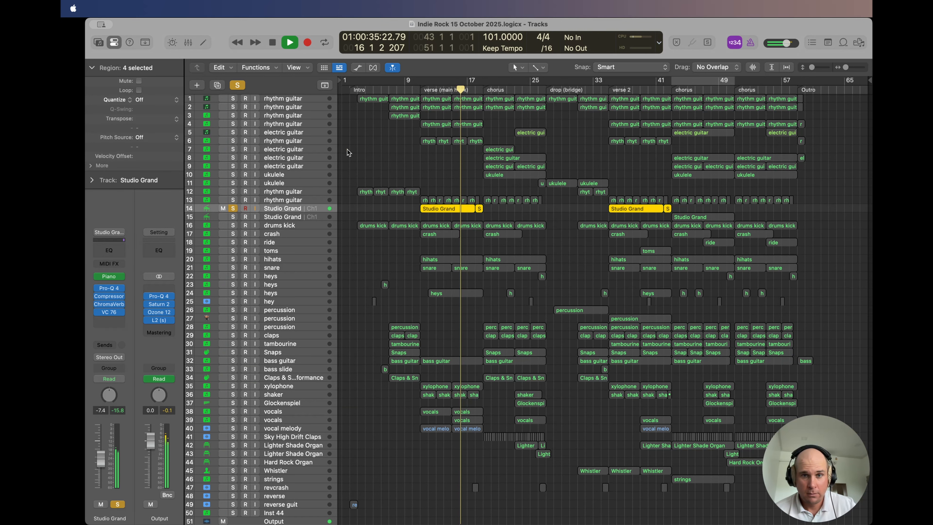
left_click(233, 208)
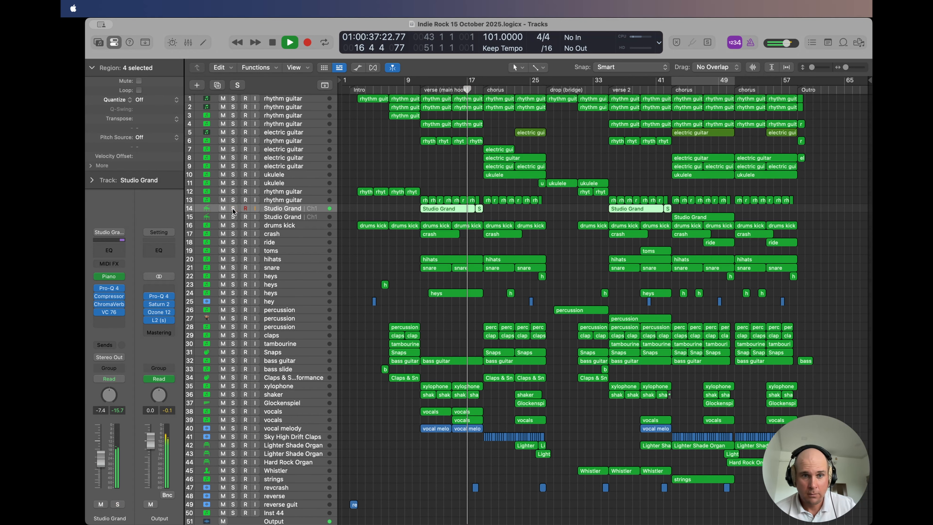
Step: Listen to drums kick track 16 soloed, inspect its VC 76 compressor settings, then close the plug-in and unsolo the track
left_click(279, 226)
left_click(233, 225)
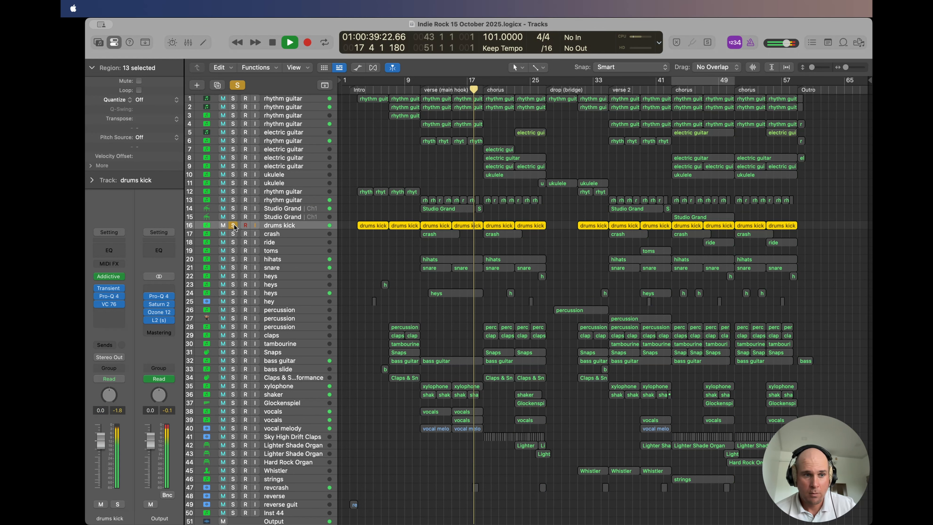
left_click(108, 305)
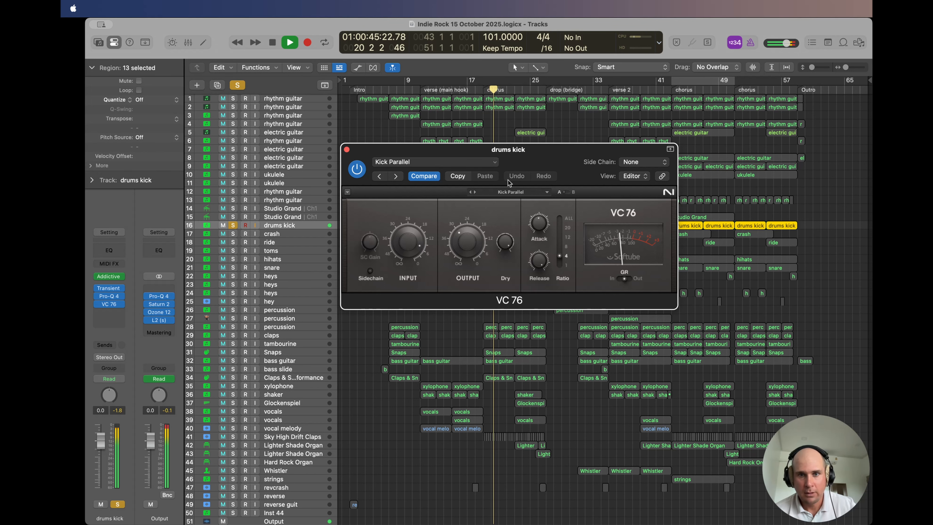
left_click(347, 150)
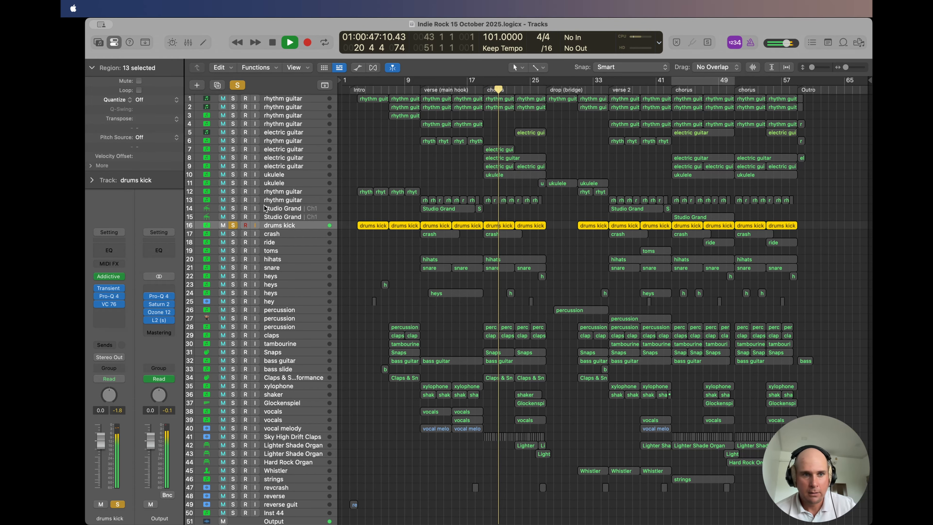
left_click(232, 225)
Step: Inspect the Pro-Q 4 low cut on hihats track 20 during playback and close the plug-in
left_click(278, 258)
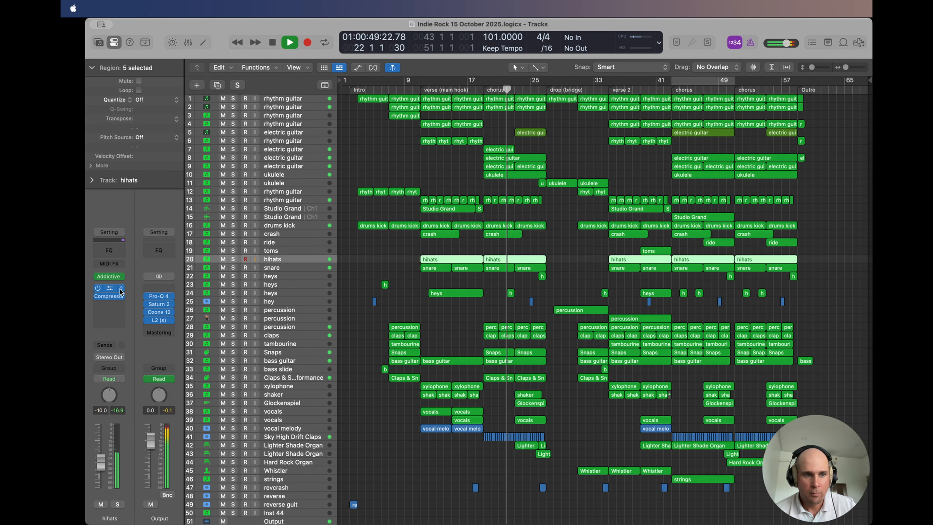
left_click(106, 289)
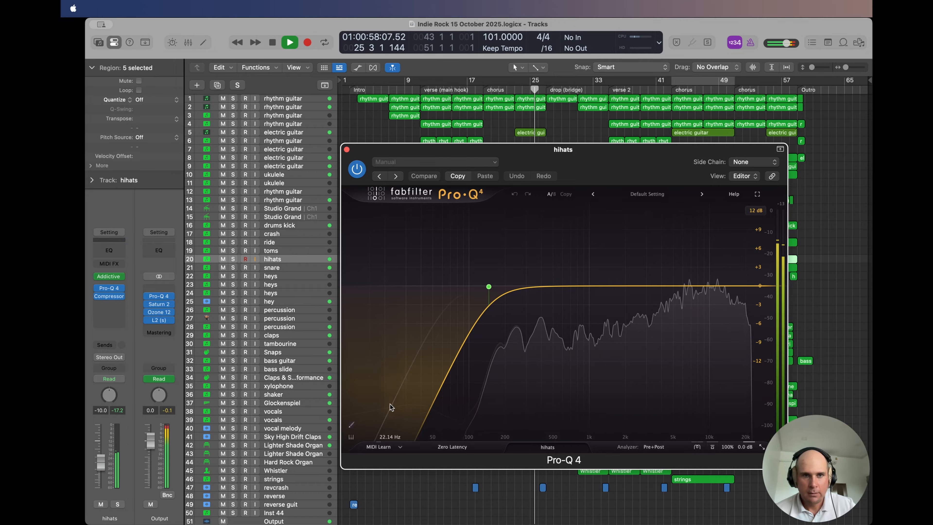
left_click(346, 149)
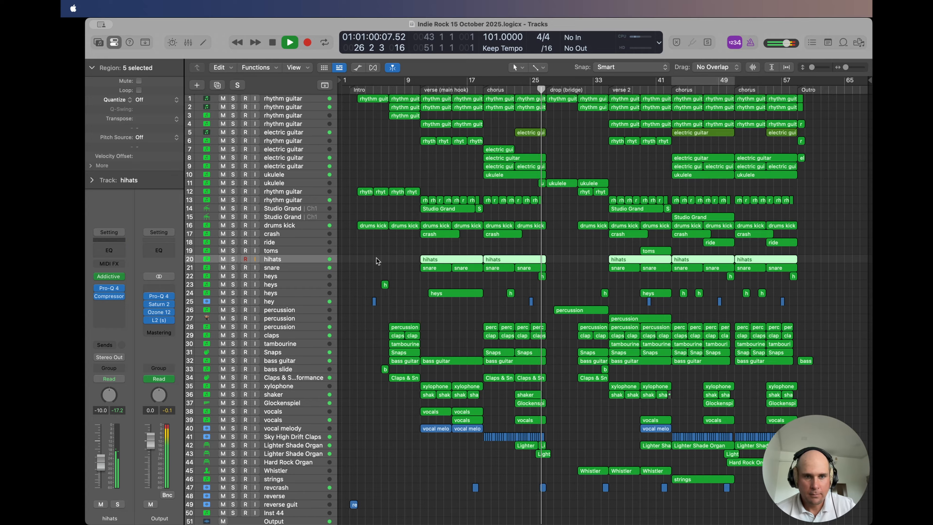
Step: Listen to snare track 21 soloed during playback, inspect its Compressor settings, and close the plug-in
left_click(293, 268)
left_click(233, 268)
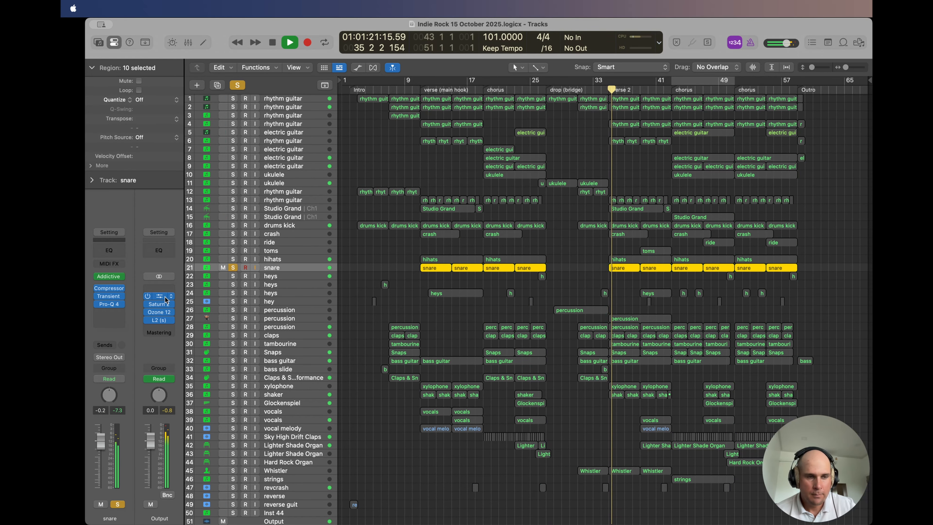
left_click(108, 288)
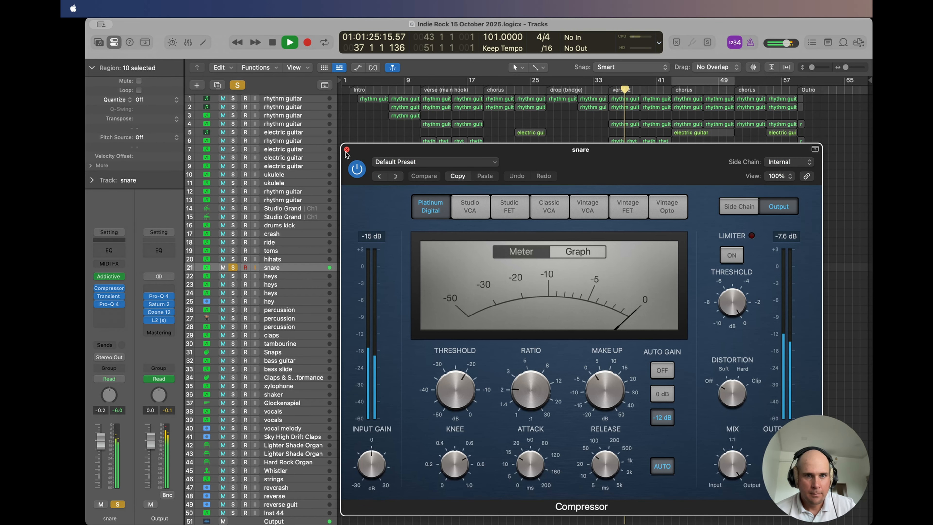
key("super+w")
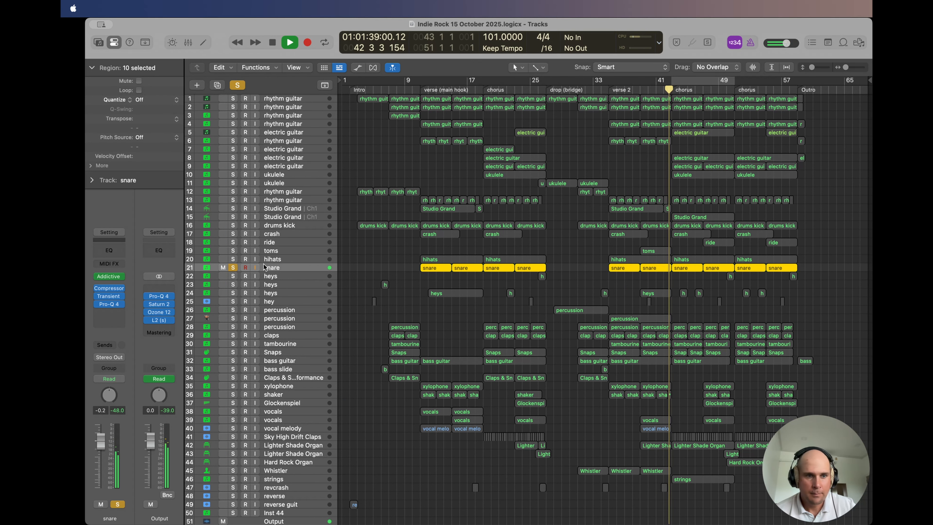
Step: Compare the snare's Pro-Q 4 low cut with its Compressor, close both plug-ins, unsolo the track and stop playback
left_click(108, 304)
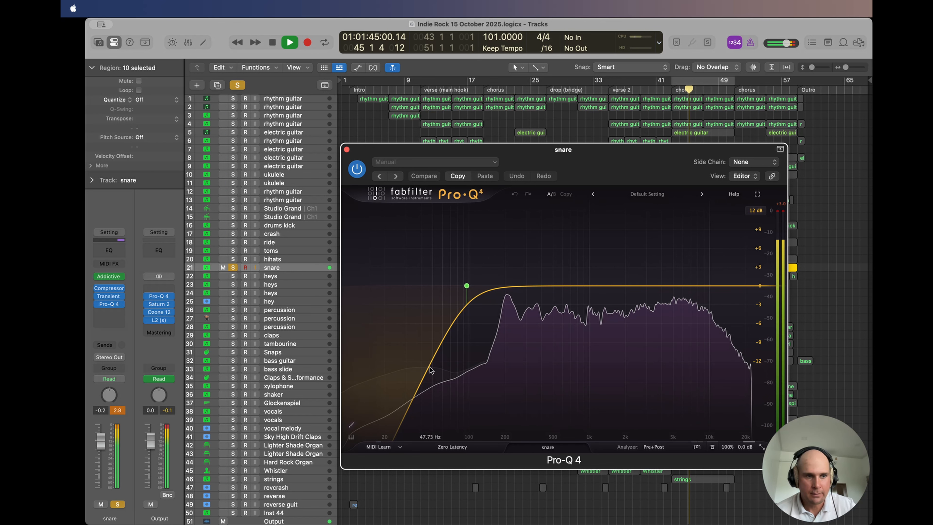
left_click(108, 289)
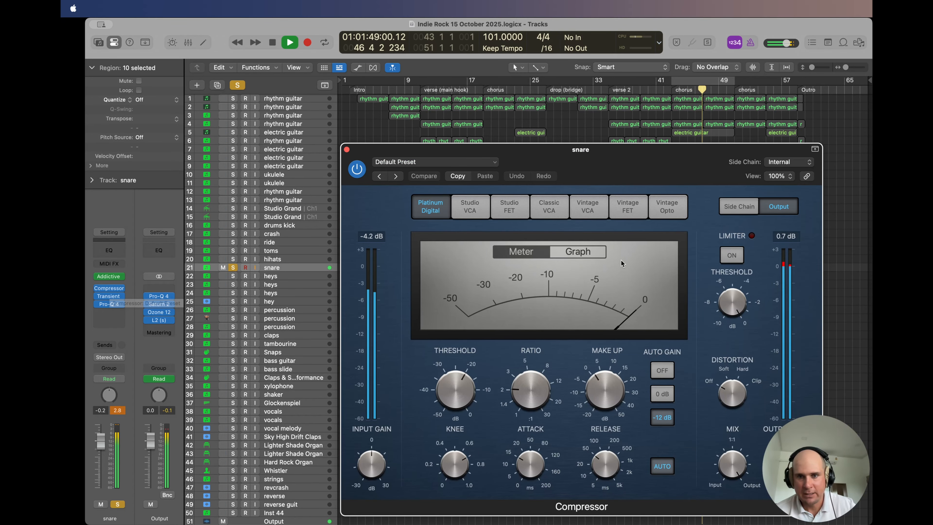
left_click(346, 150)
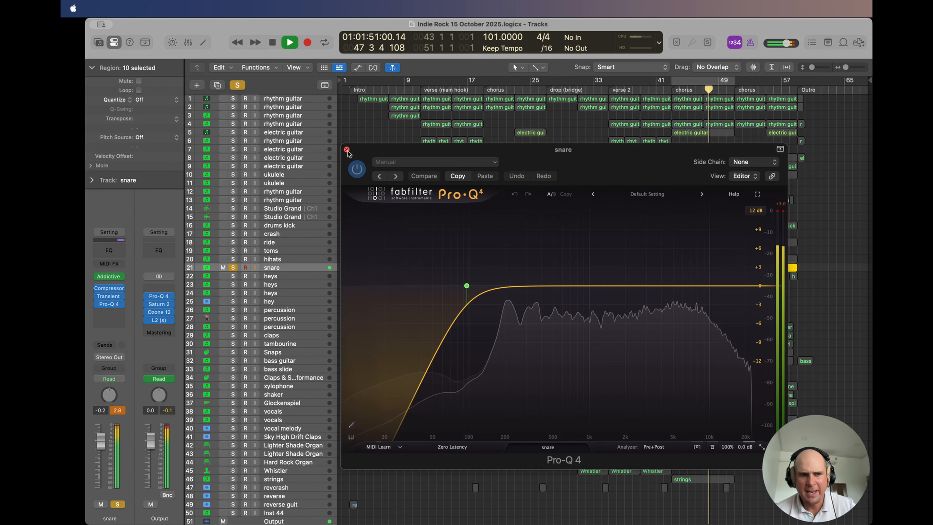
left_click(347, 149)
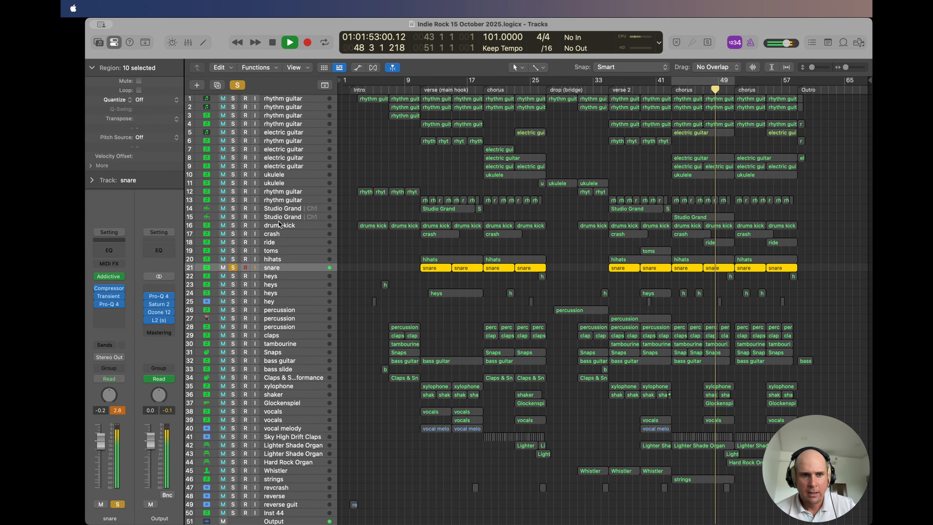
left_click(235, 266)
key("space")
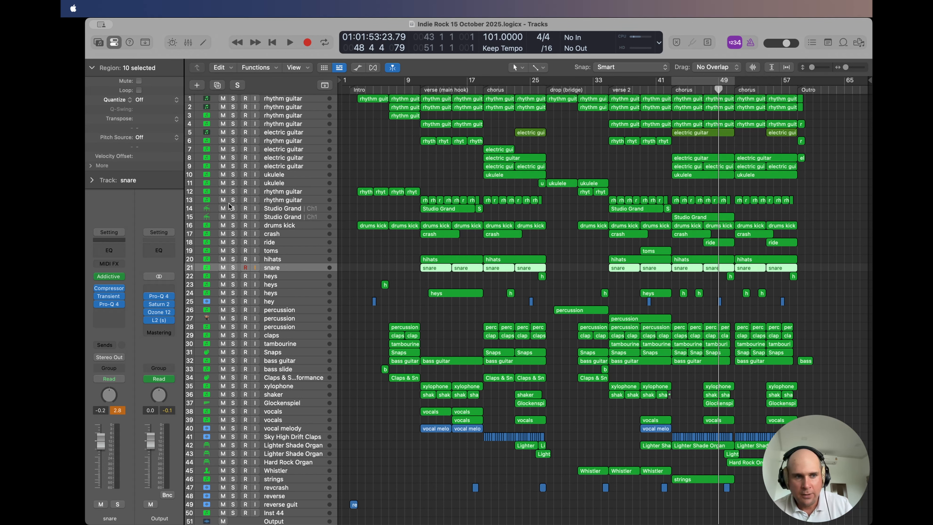
Step: Watch the snare Compressor's meter while the full mix plays, then stop playback, close the plug-in and deselect the snare regions
left_click(109, 289)
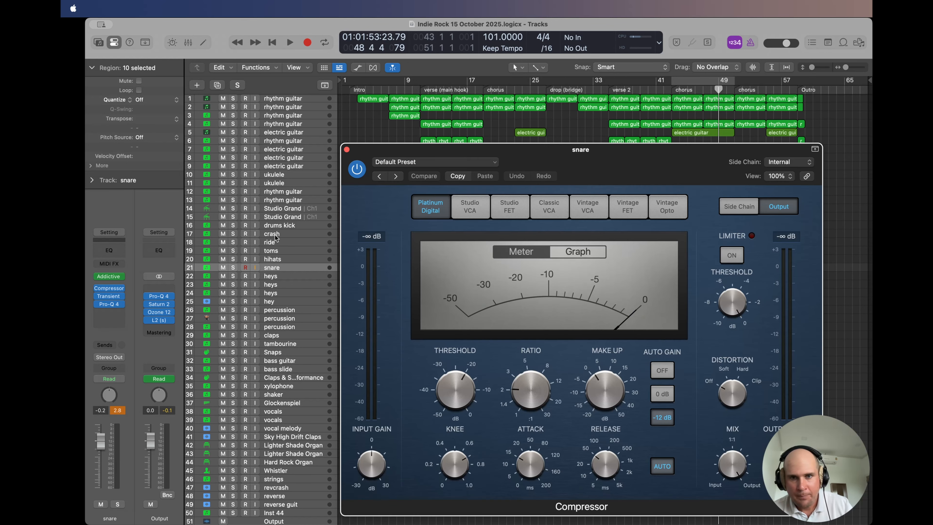
left_click_drag(526, 149, 484, 115)
key("space")
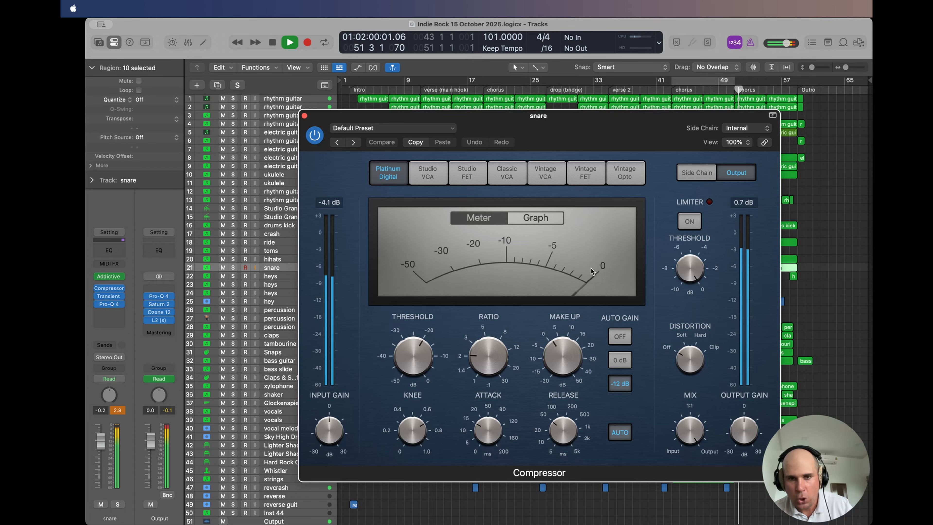
key("space")
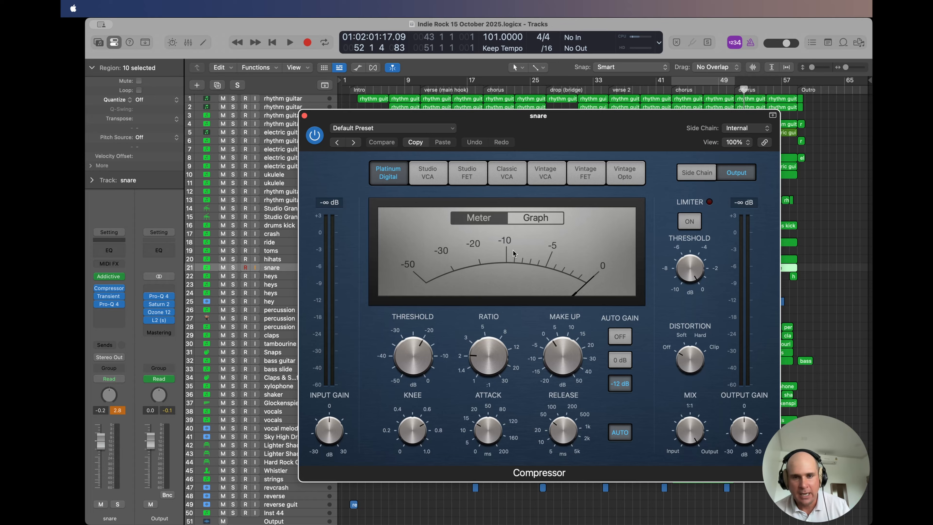
left_click(304, 116)
left_click(584, 270)
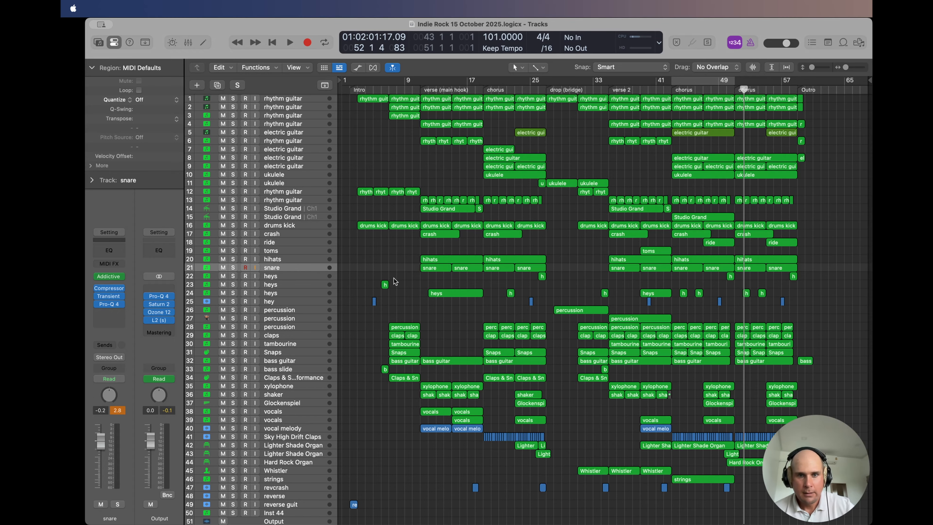
Step: Play verse 2 with percussion track 28 soloed, examine its Pro-Q 4 low cut, then close the plug-in and unsolo the track
left_click(291, 327)
left_click(608, 90)
key("space")
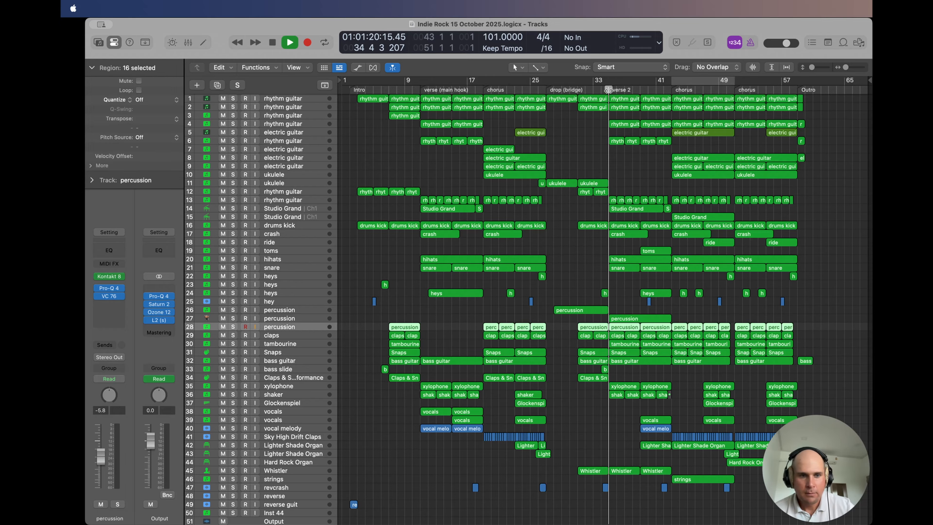
left_click(233, 327)
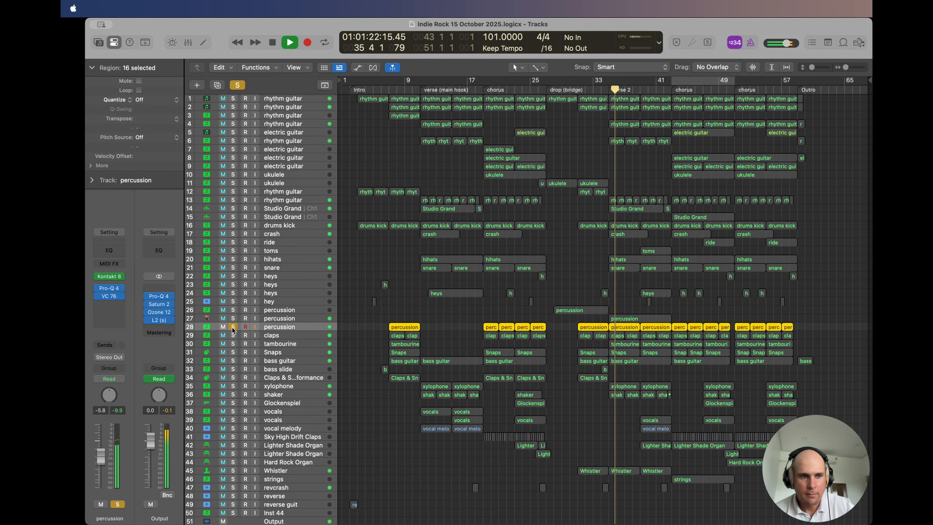
left_click(109, 289)
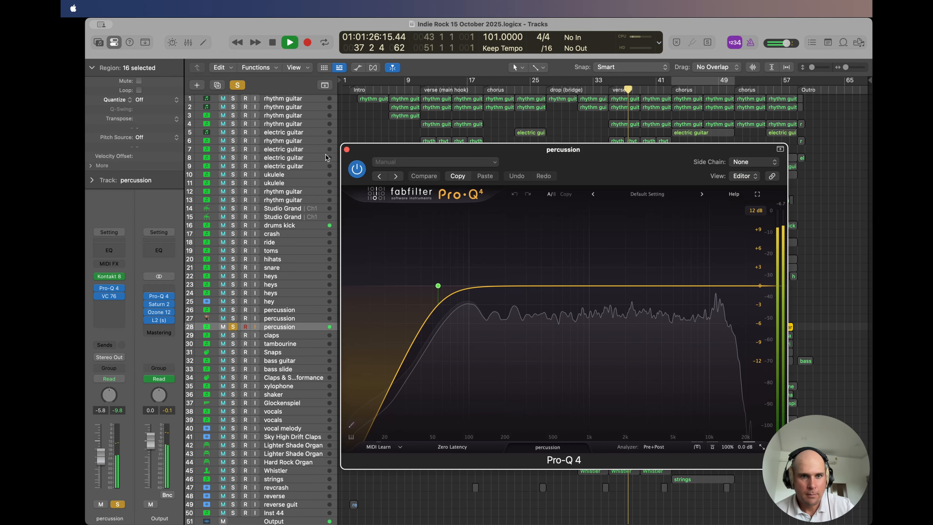
left_click(347, 150)
left_click(233, 327)
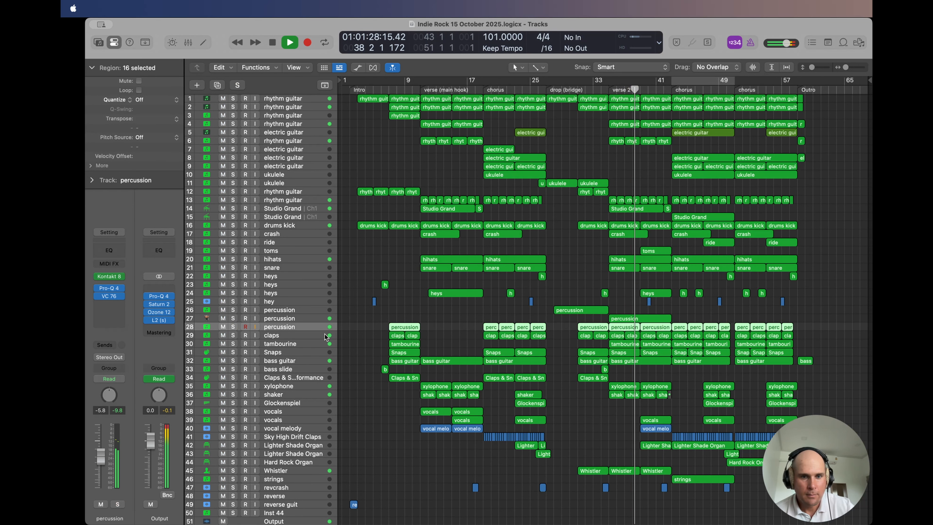
Step: Solo tambourine track 30 during playback and open its Pro-Q 4 equalizer
left_click(285, 345)
left_click(233, 343)
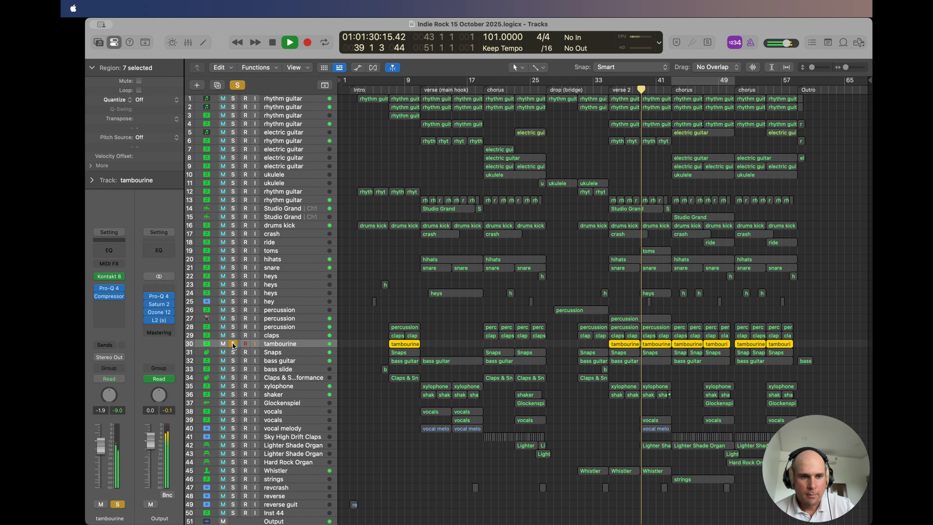
left_click(109, 288)
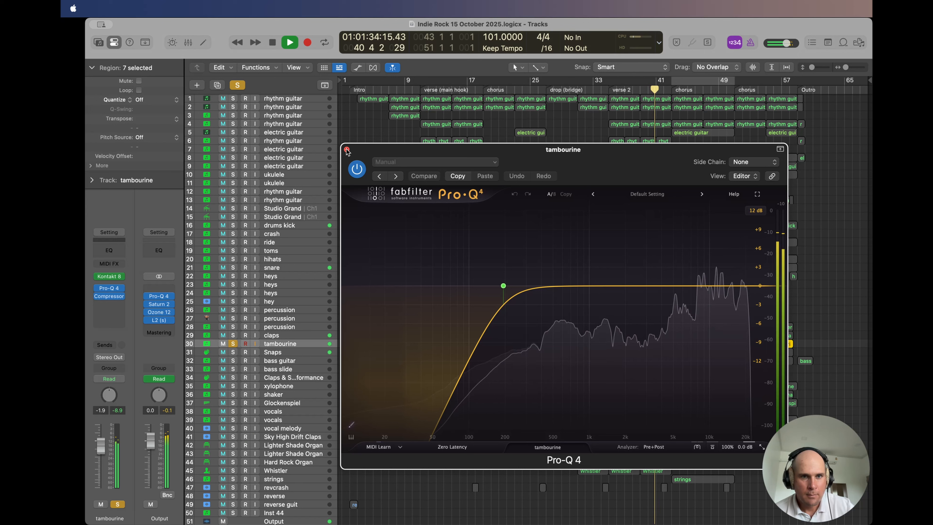
Step: Audition what the tambourine's low cut removes using the band solo, then stop playback, close Pro-Q 4 and unsolo the track
mouse_move(503, 284)
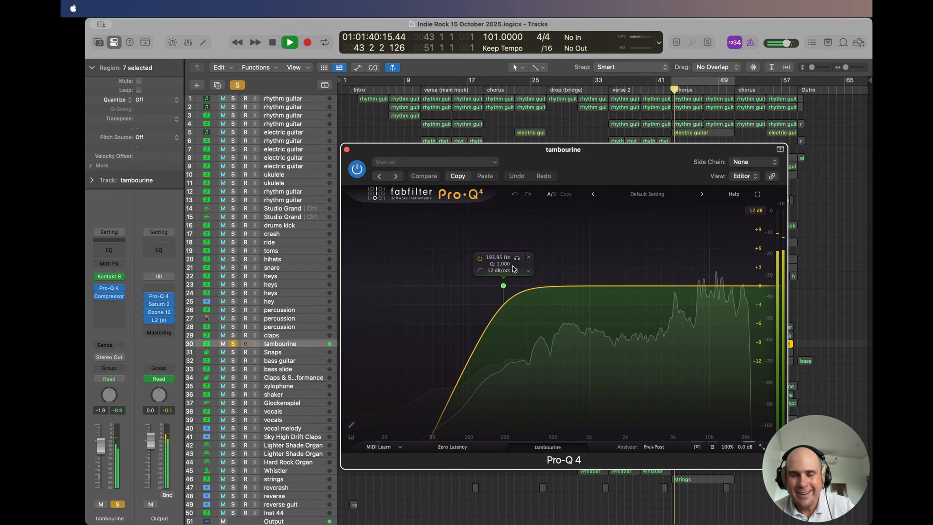
left_click(517, 259)
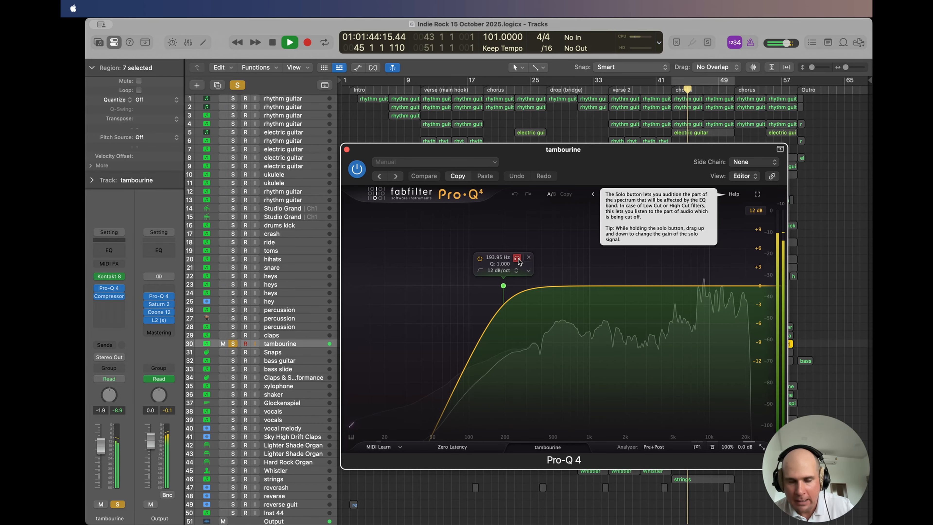
left_click(517, 258)
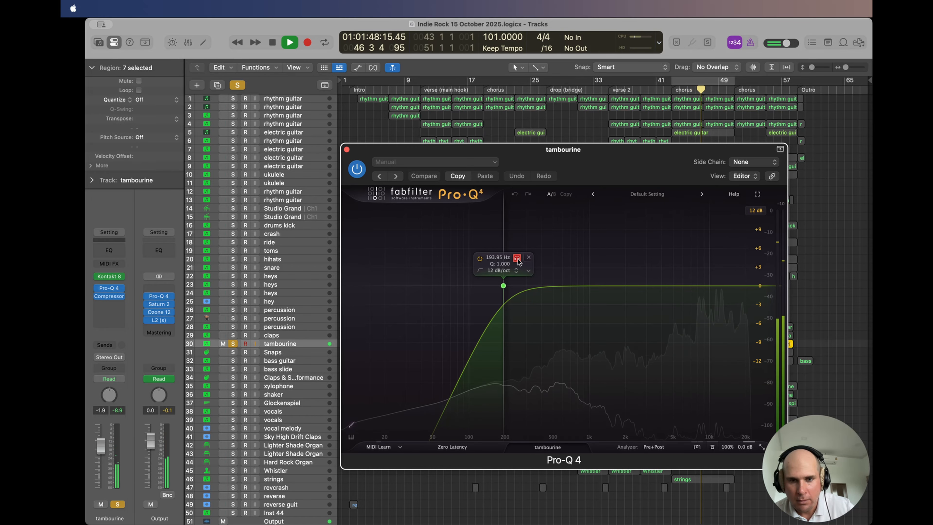
left_click(517, 258)
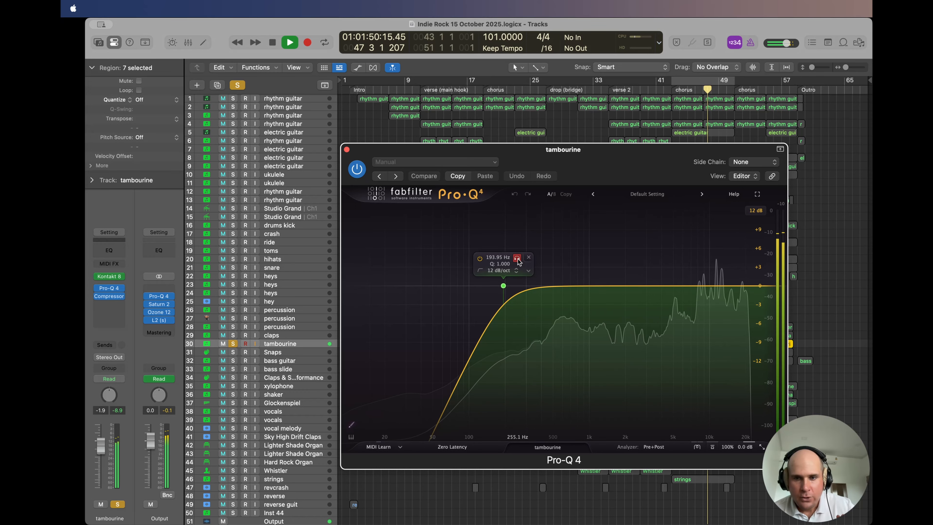
key("space")
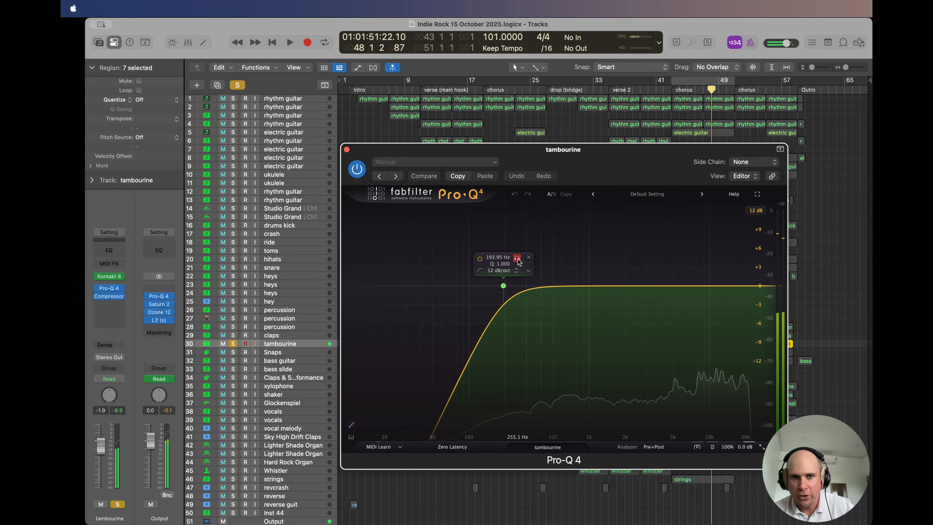
left_click(347, 149)
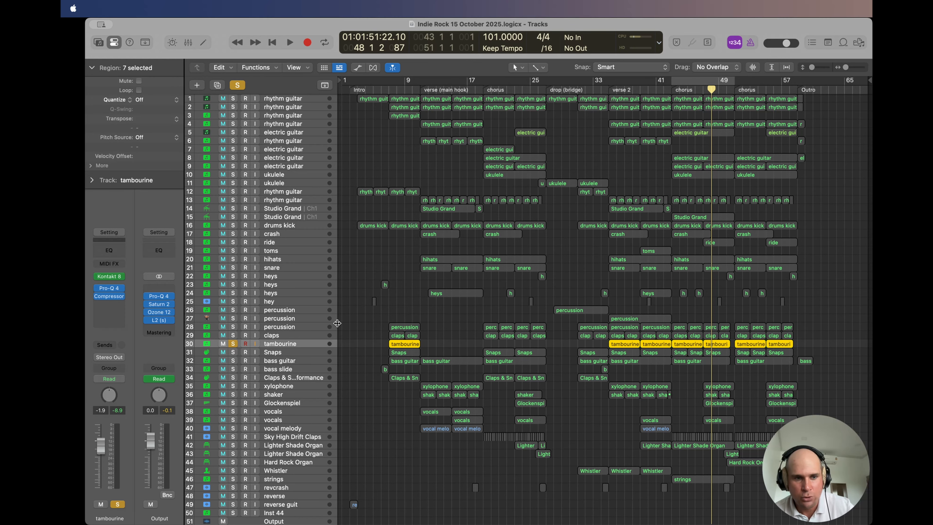
left_click(233, 343)
Step: Play from the start of verse 2 and briefly solo Snaps track 31
left_click(608, 90)
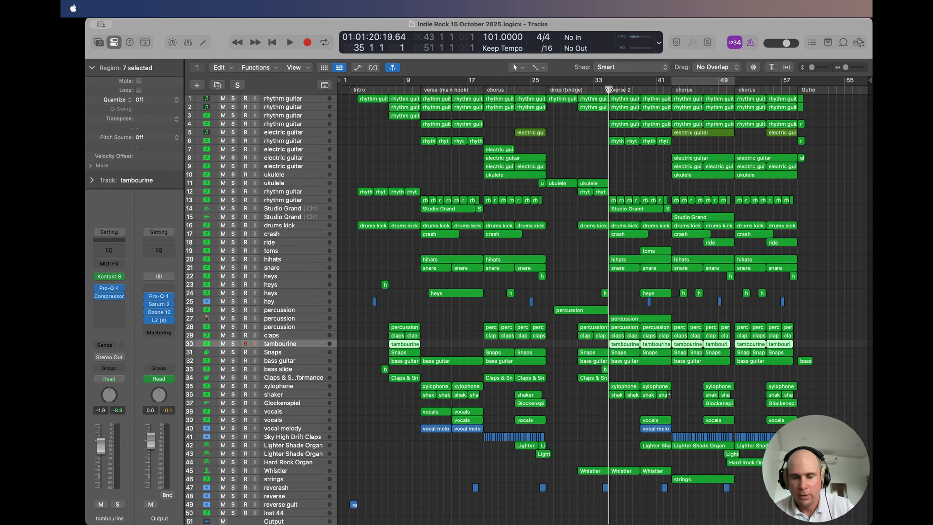
key("space")
left_click(268, 353)
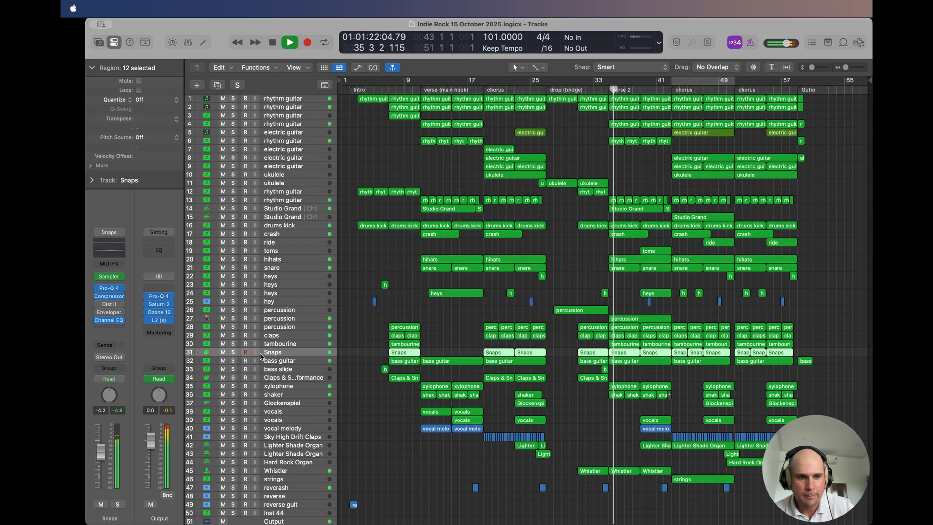
left_click(234, 352)
left_click(234, 352)
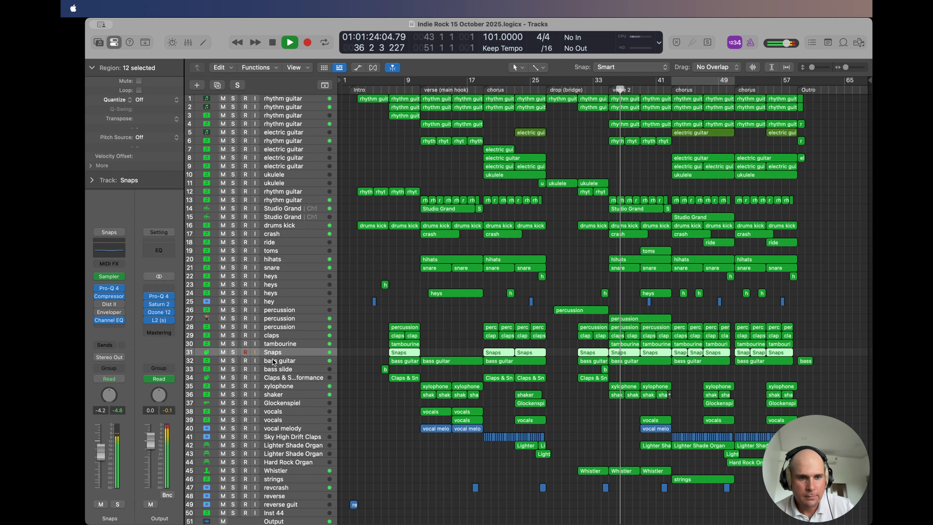
Step: Solo bass guitar track 32, look through the factory presets in its VC 76 compressor, and close the plug-in
left_click(268, 361)
left_click(232, 360)
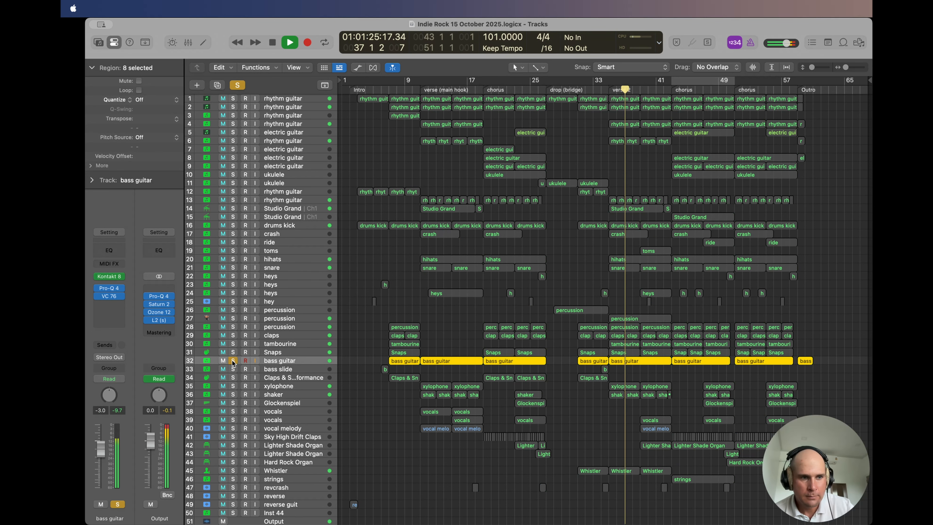
left_click(109, 296)
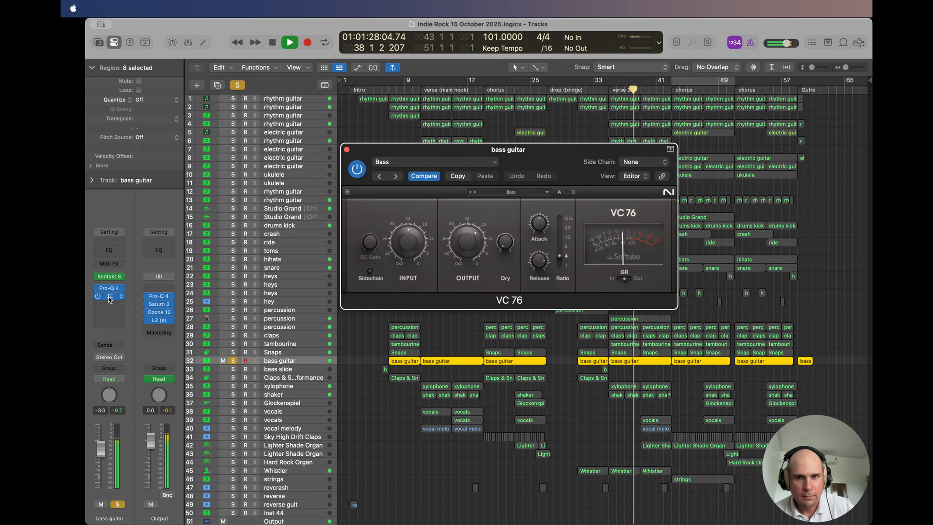
left_click(504, 192)
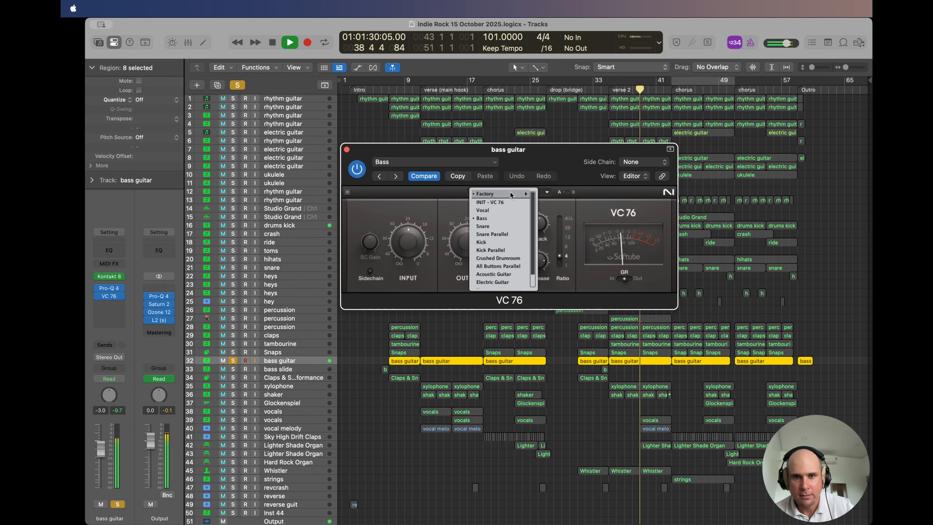
mouse_move(509, 191)
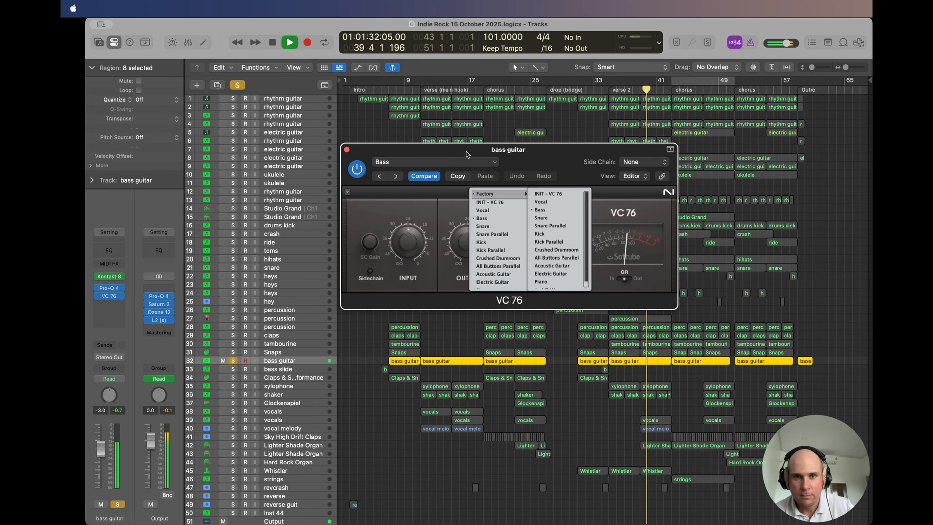
left_click(346, 149)
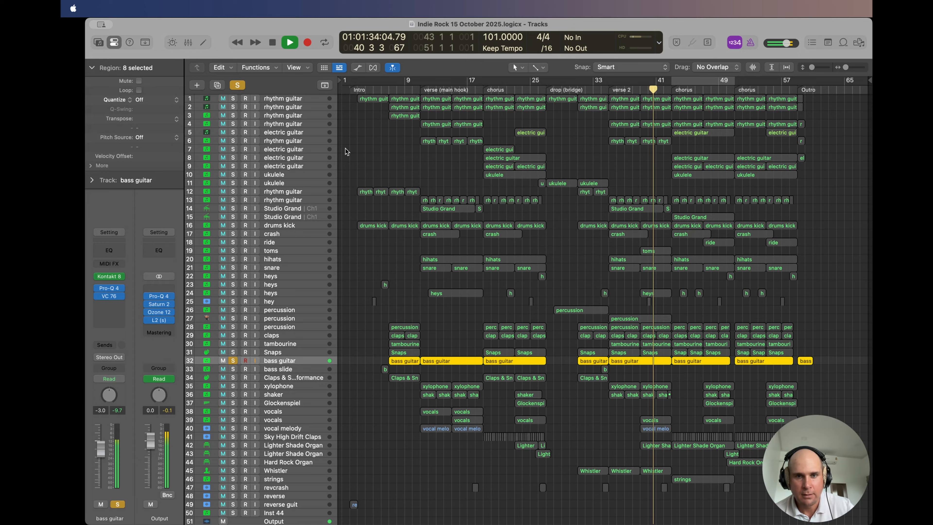
Step: Examine the low cut and high-mid dip in the bass guitar's Pro-Q 4, then close the plug-in
left_click(110, 290)
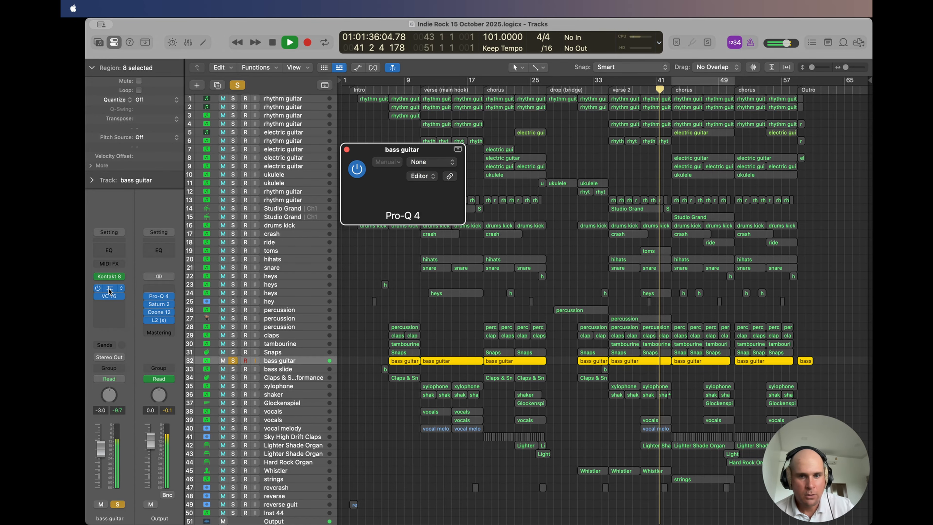
mouse_move(673, 298)
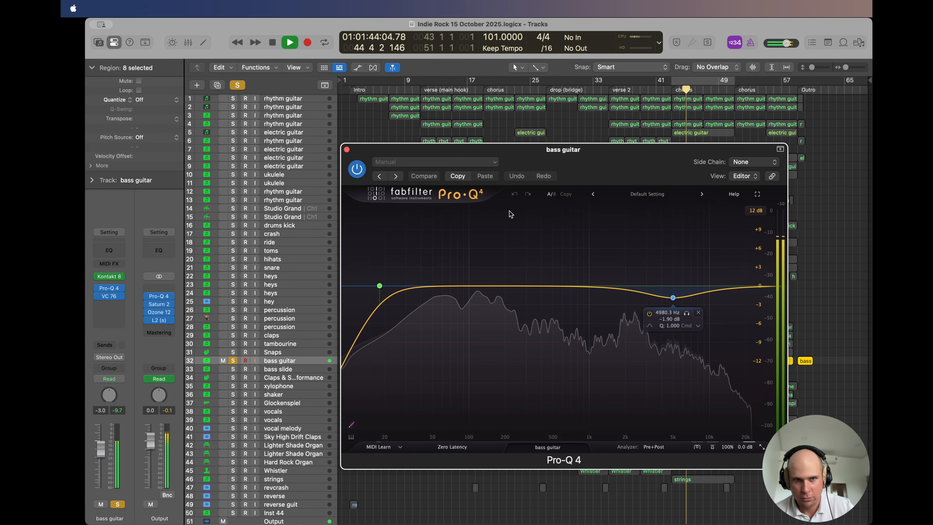
left_click(346, 149)
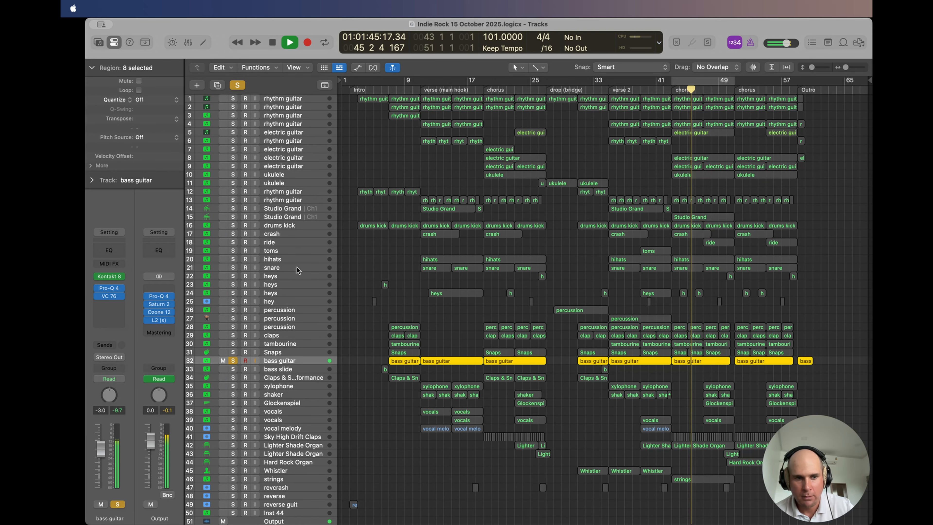
Step: Unsolo bass guitar track 32, listen to the full mix into the last chorus, then stop playback and deselect the regions
left_click(232, 361)
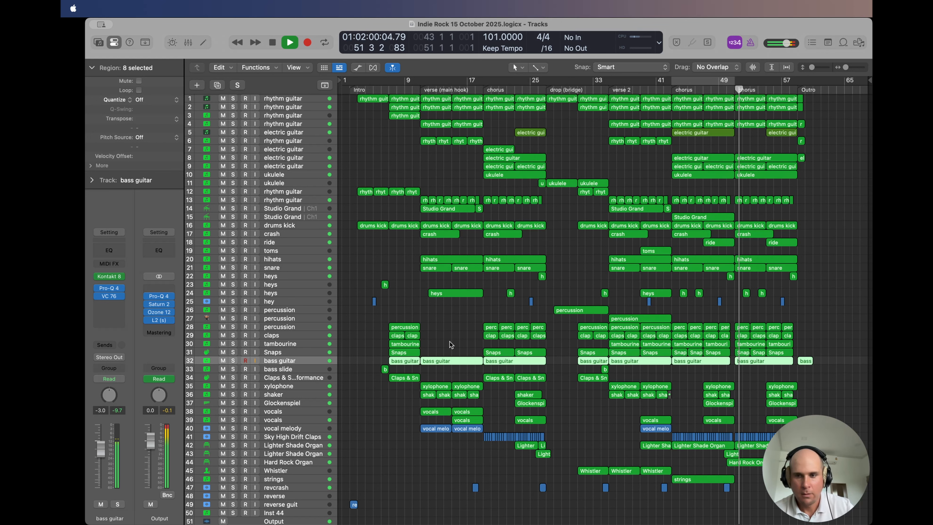
key("space")
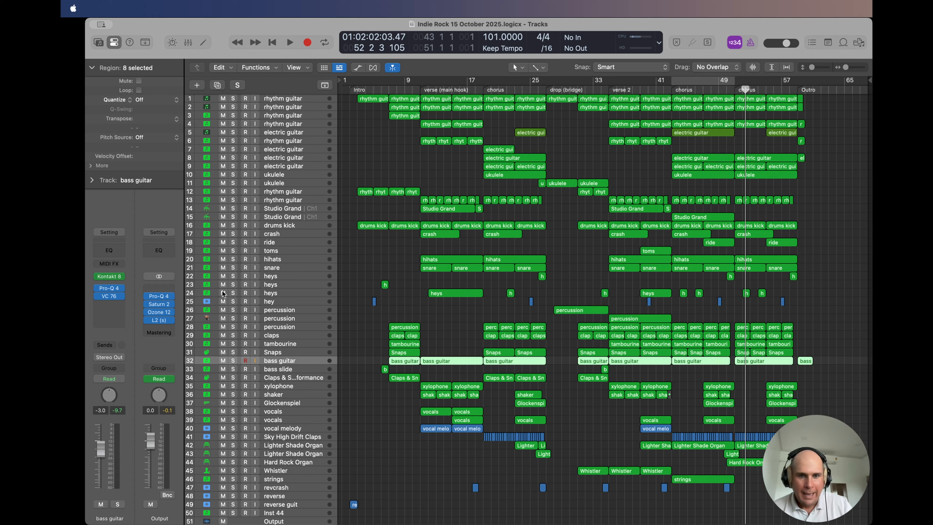
left_click(394, 256)
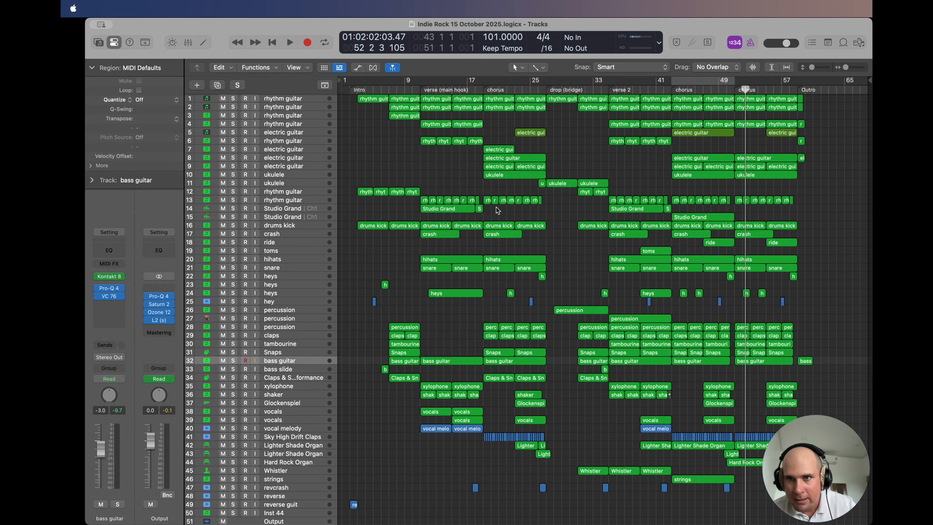
Step: Enable the cycle range over the chorus from bar 43 to bar 51 and play it in a loop
left_click(705, 80)
left_click(705, 80)
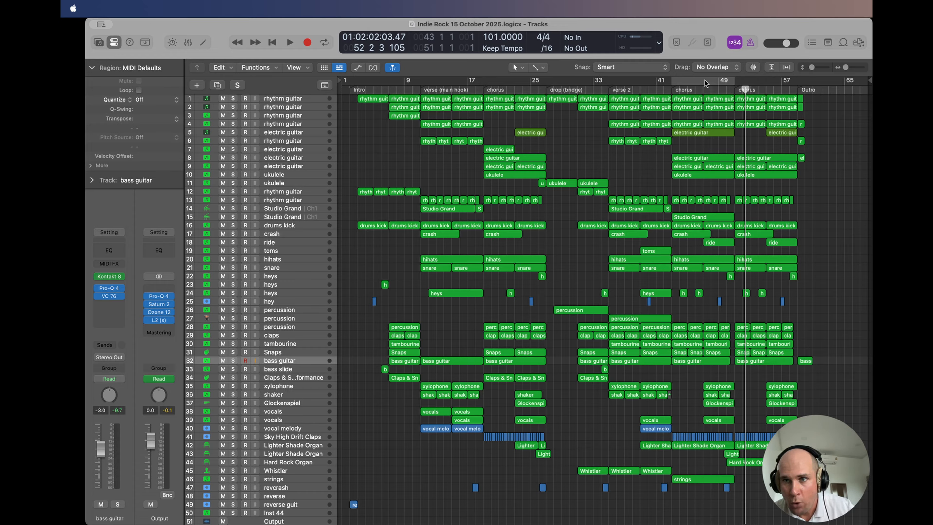
left_click(705, 81)
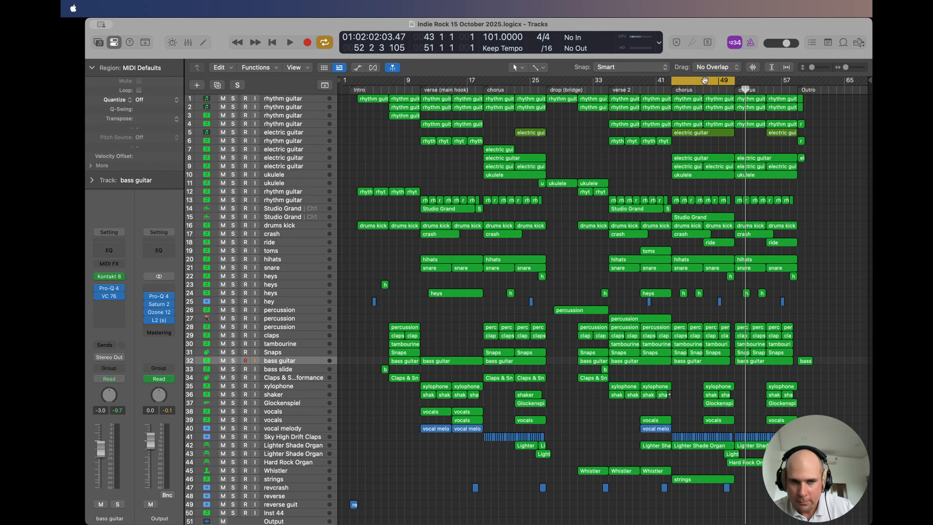
key("space")
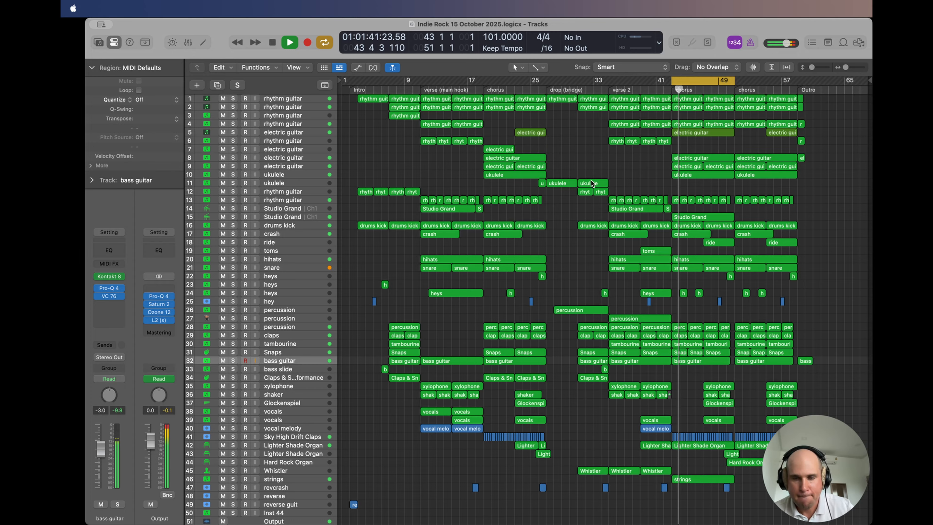
Step: Examine the low cut in the Output channel's Pro-Q 4 and the Saturn 2 saturation settings, closing each plug-in
mouse_move(157, 297)
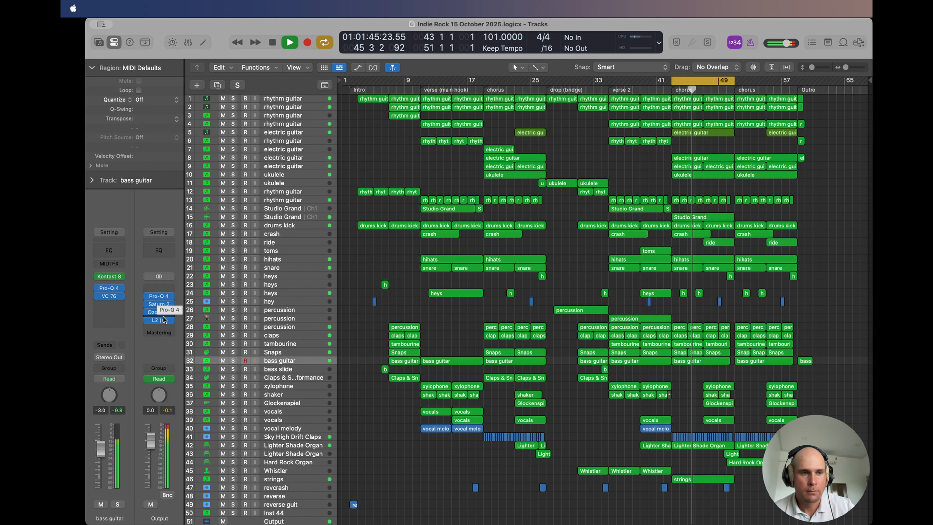
left_click(159, 296)
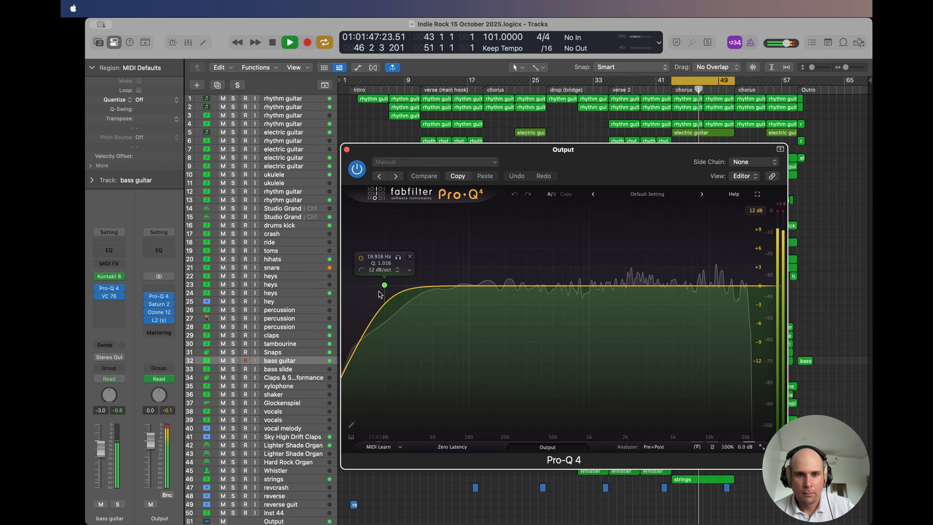
left_click(346, 149)
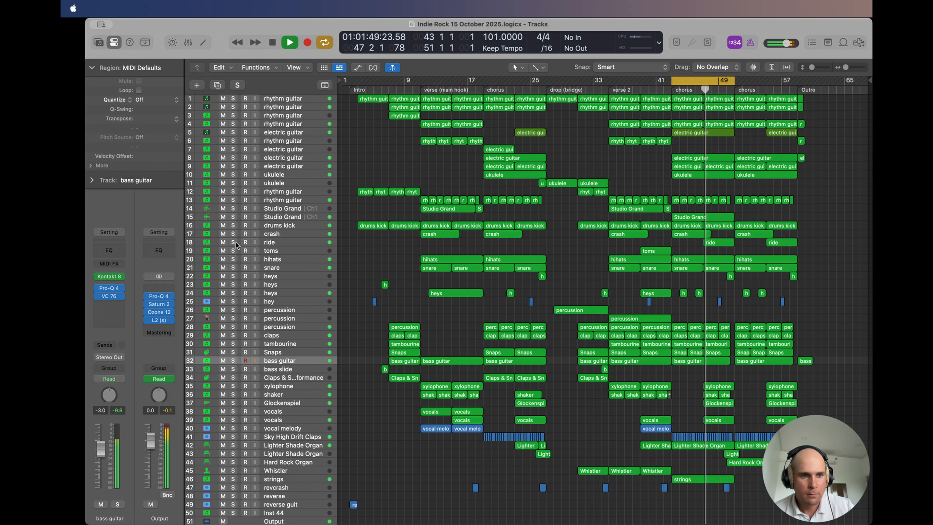
left_click(159, 305)
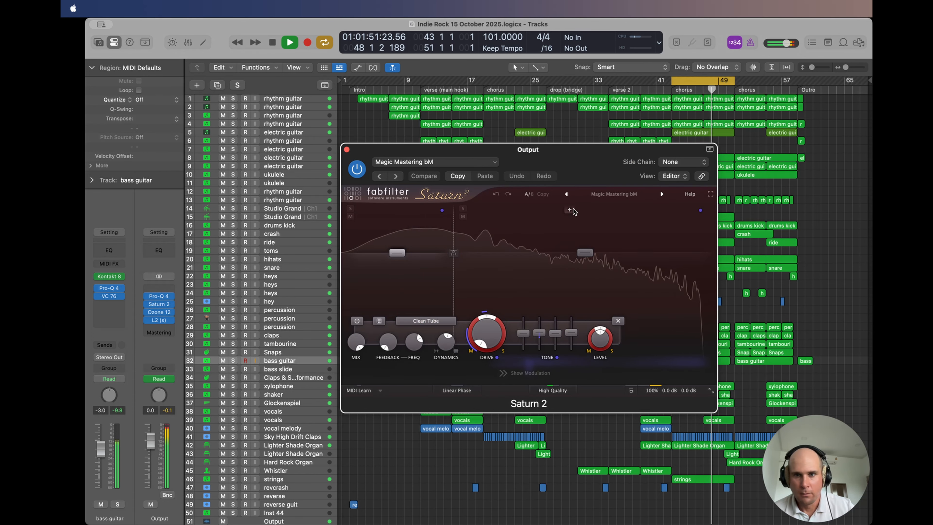
left_click(346, 150)
Step: Open Ozone 12 on the Output channel, check its assistant view with targets and tonal balance, and return to the module view
left_click(158, 313)
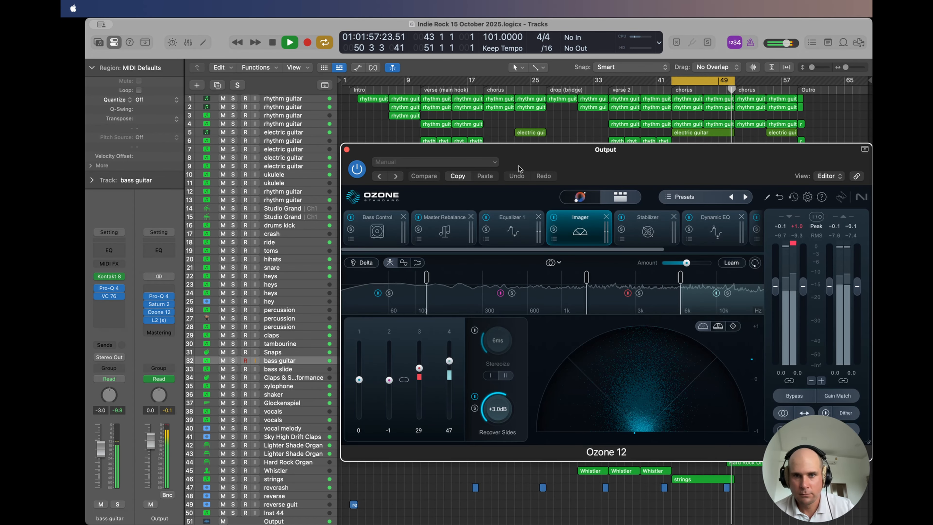
left_click_drag(533, 149, 463, 138)
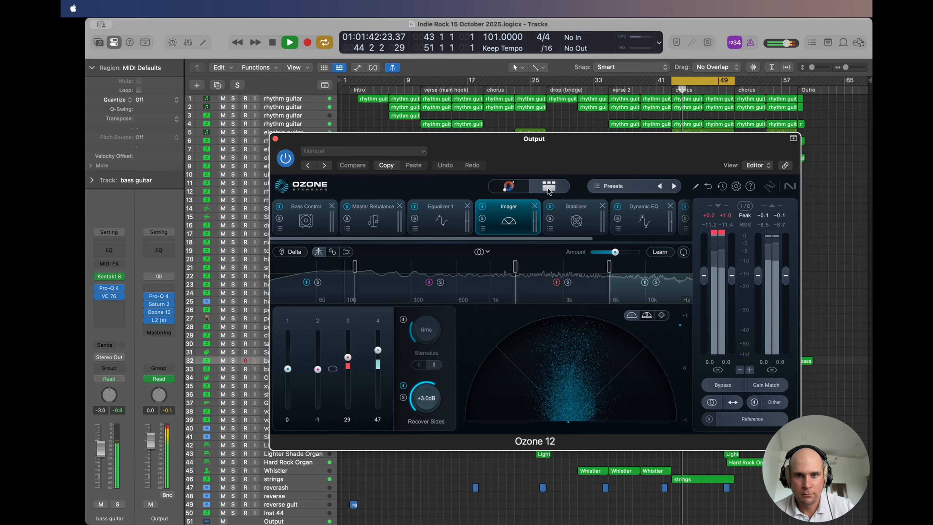
left_click(507, 188)
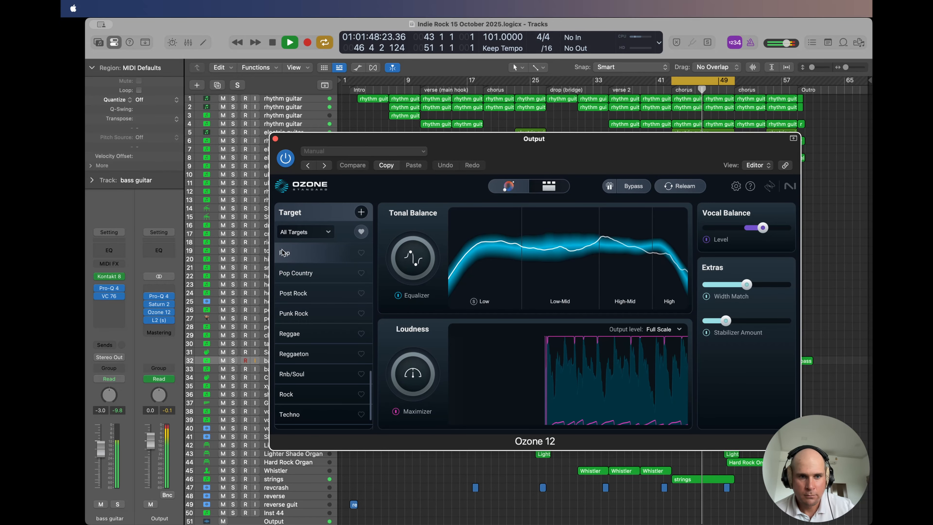
left_click(548, 188)
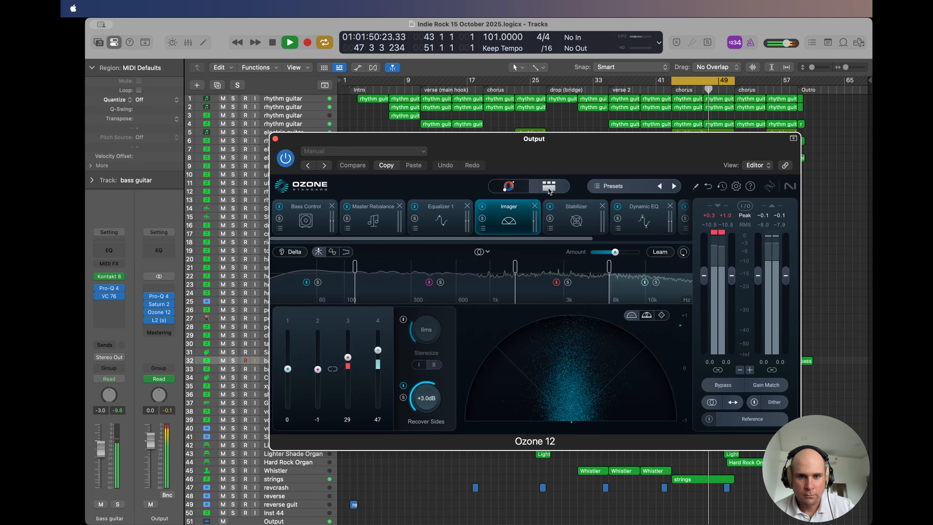
Step: Inspect Ozone 12's Bass Control, Master Rebalance, Imager, Stabilizer, Dynamic EQ and Maximizer modules, then close the plug-in
left_click(317, 221)
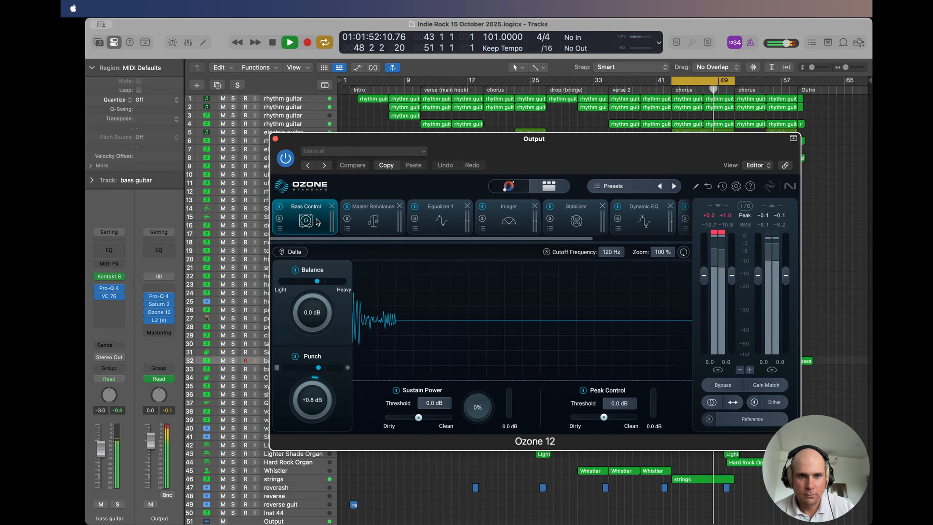
left_click(358, 217)
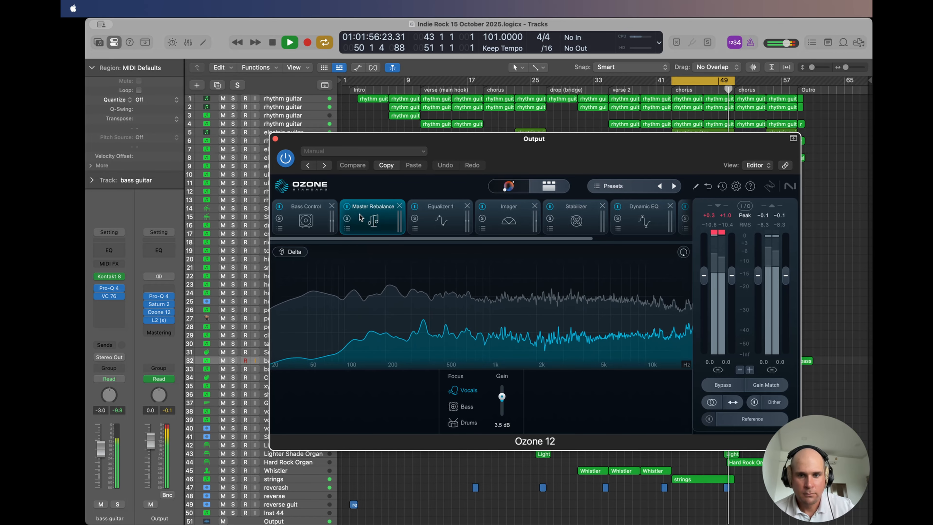
left_click(499, 215)
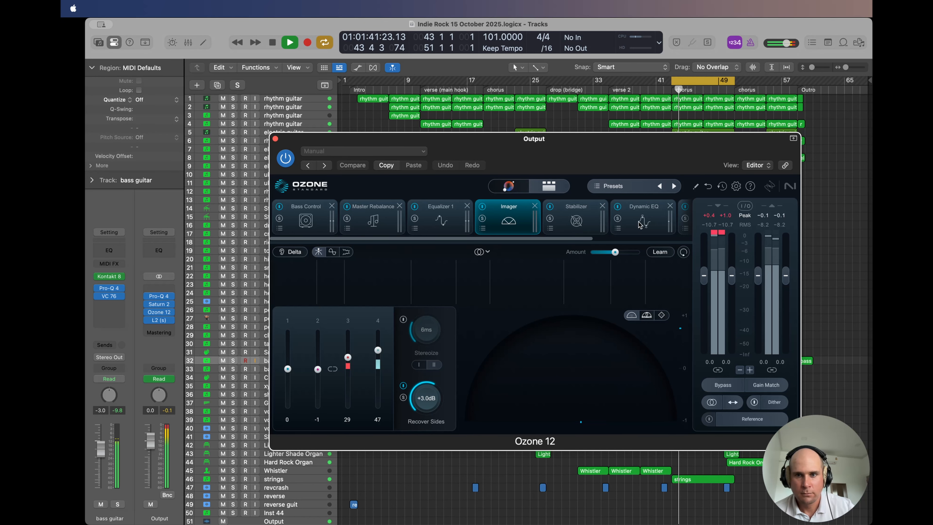
left_click(576, 219)
left_click(637, 223)
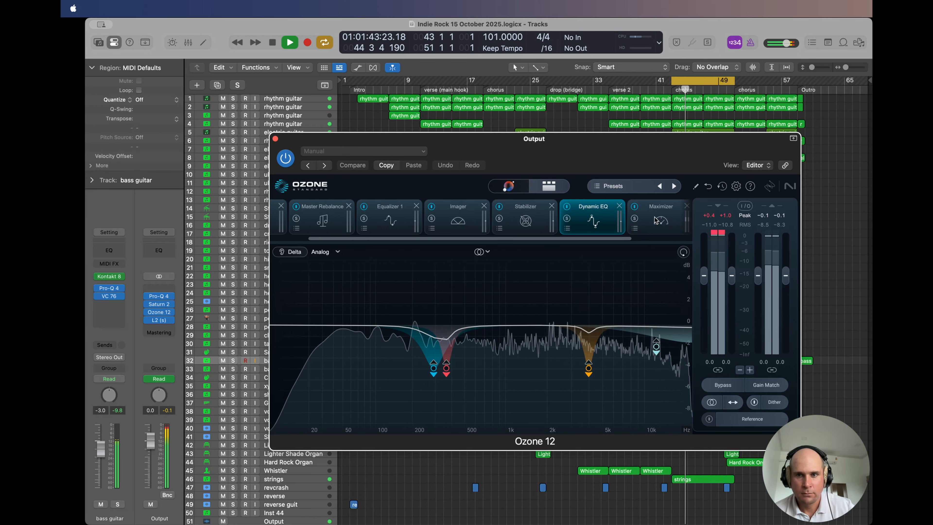
left_click(685, 218)
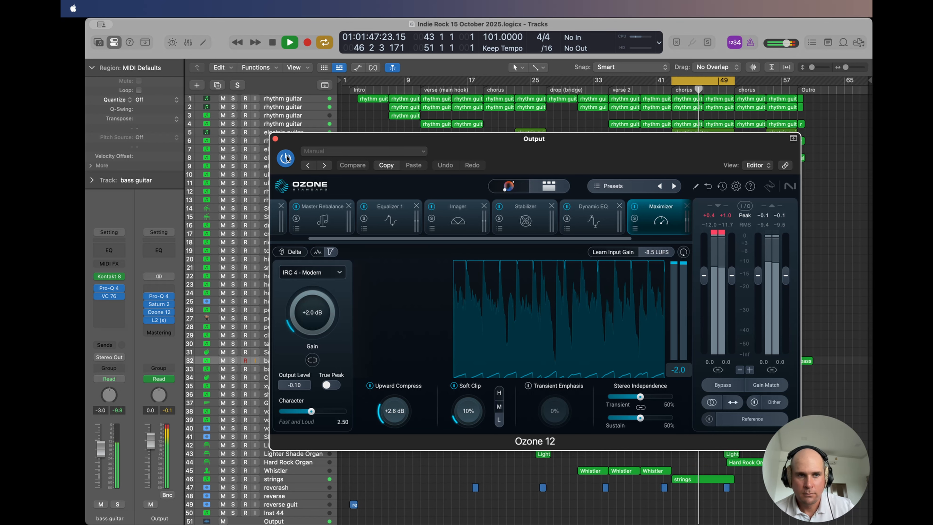
left_click(275, 140)
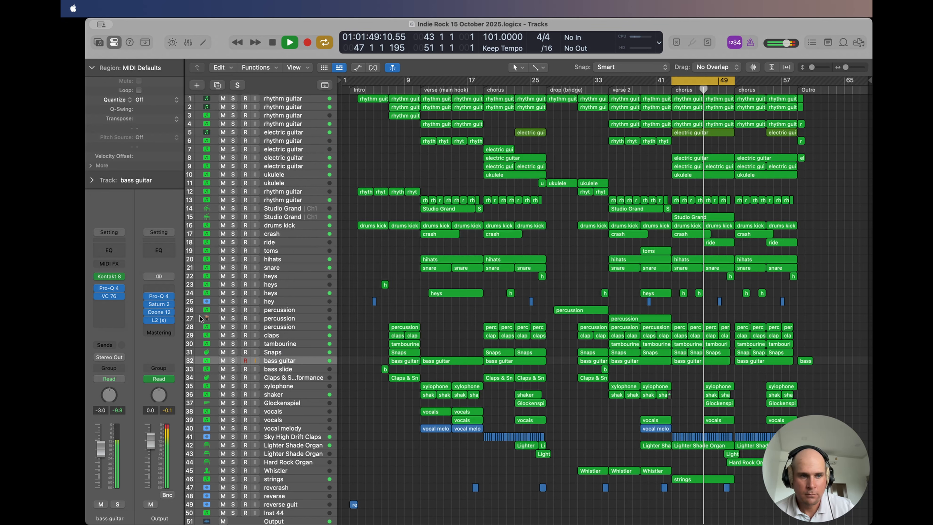
Step: Check the threshold and output ceiling in the Output channel's L2 limiter, then close the plug-in
left_click(157, 321)
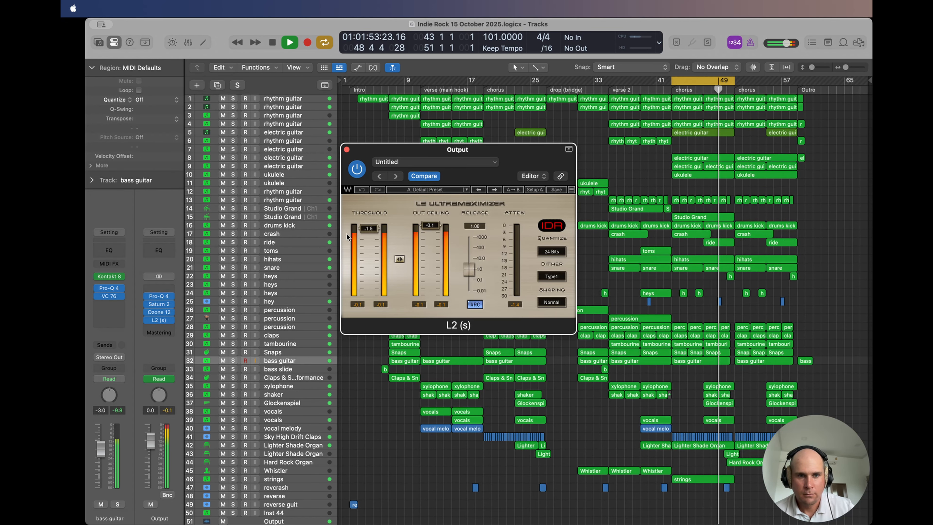
left_click(347, 150)
Step: Turn off the cycle range, play the final chorus through into the outro, and stop playback
left_click(729, 81)
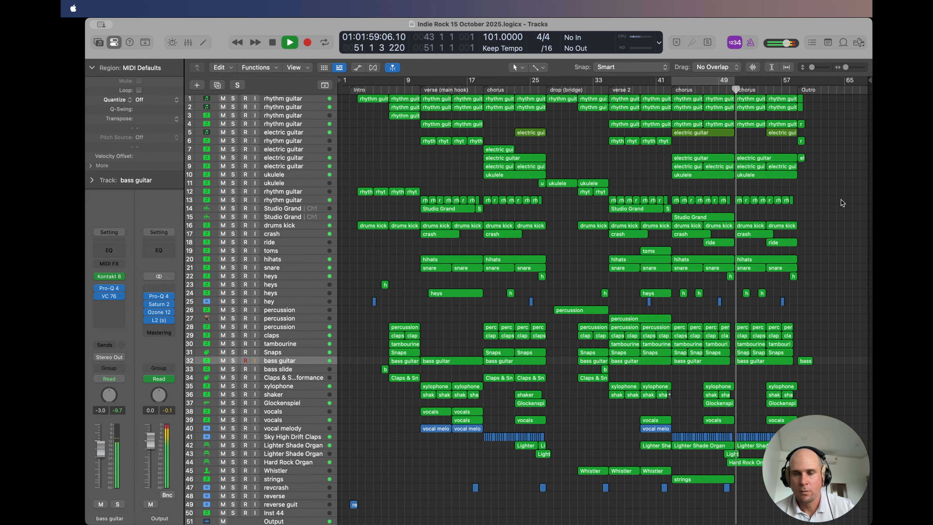
key("super+Right")
key("super+Right")
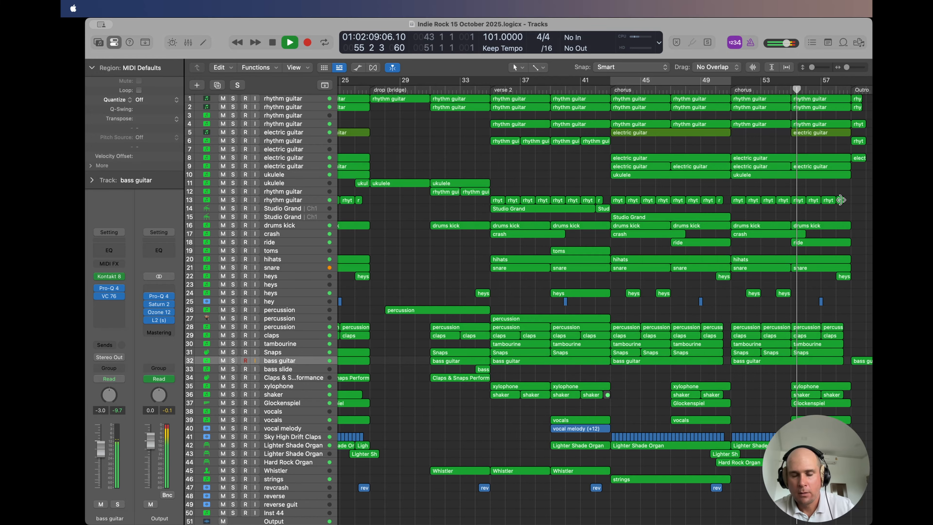
scroll(841, 200, "right", 3)
scroll(841, 200, "right", 3)
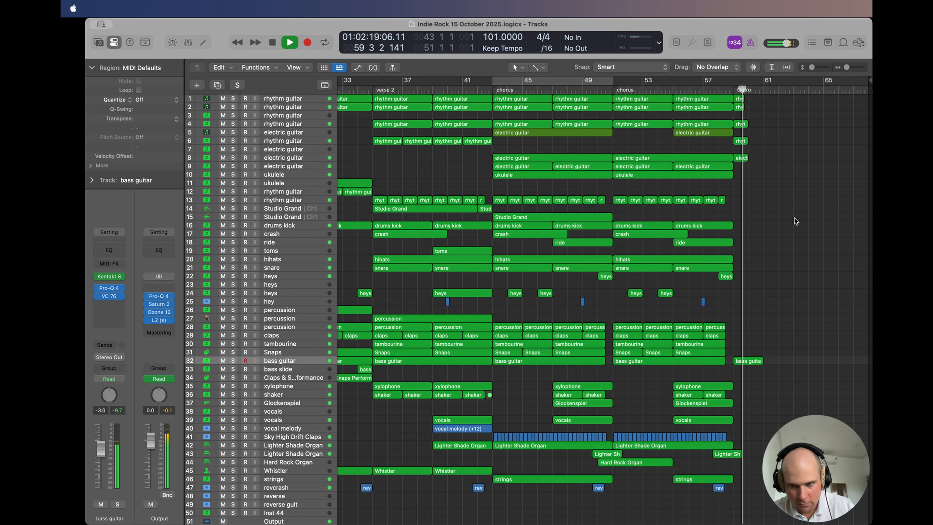
key("space")
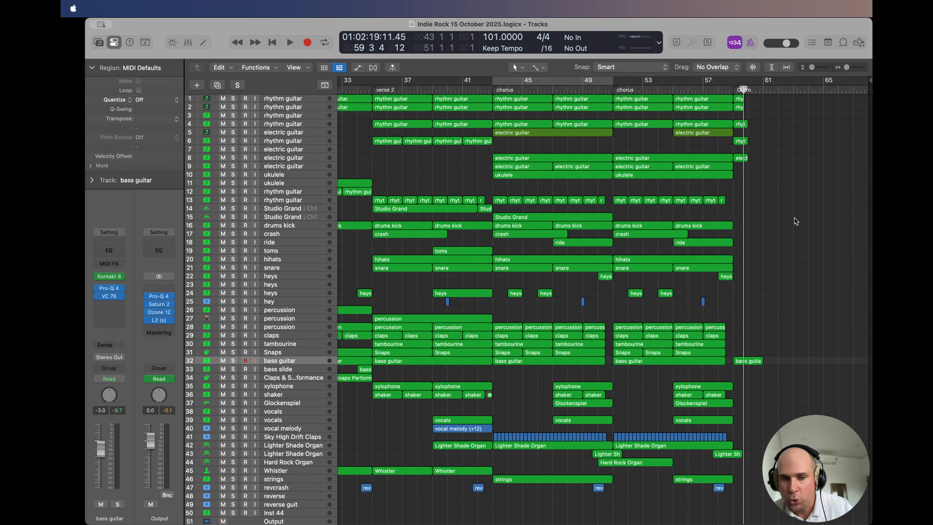